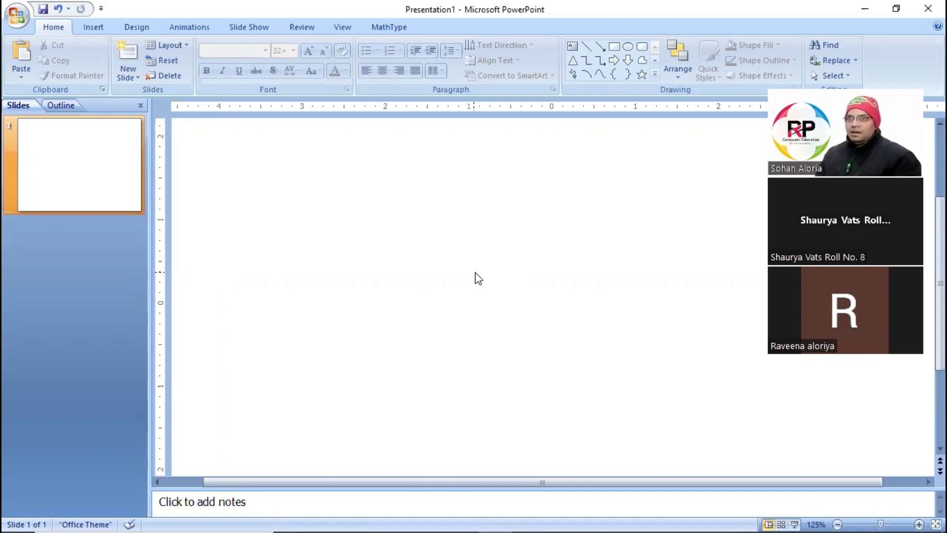
- Insert a table with three columns and two rows, and move it up towards the slide's upper-left area
{"action": "left_click", "coordinate": [93, 27]}
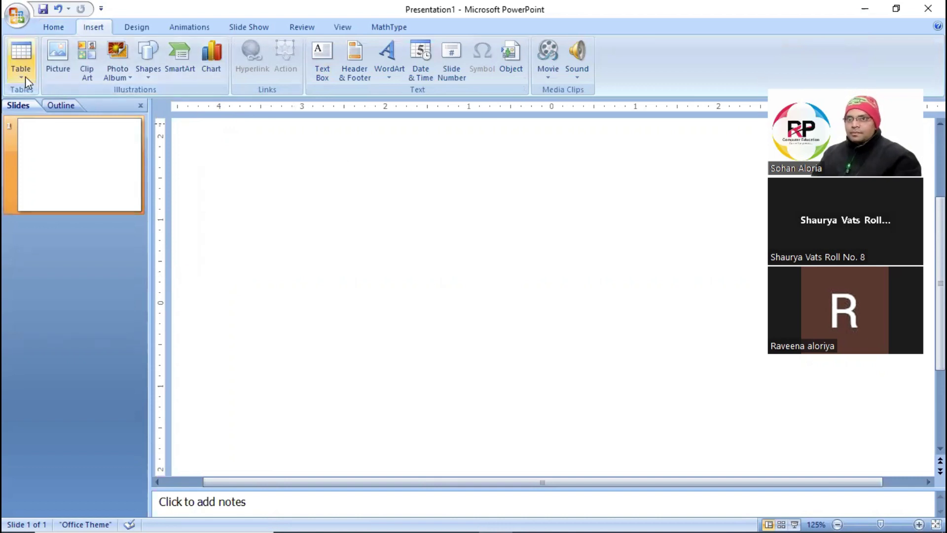
{"action": "scroll", "coordinate": [442, 266], "scroll_direction": "down", "scroll_amount": 2}
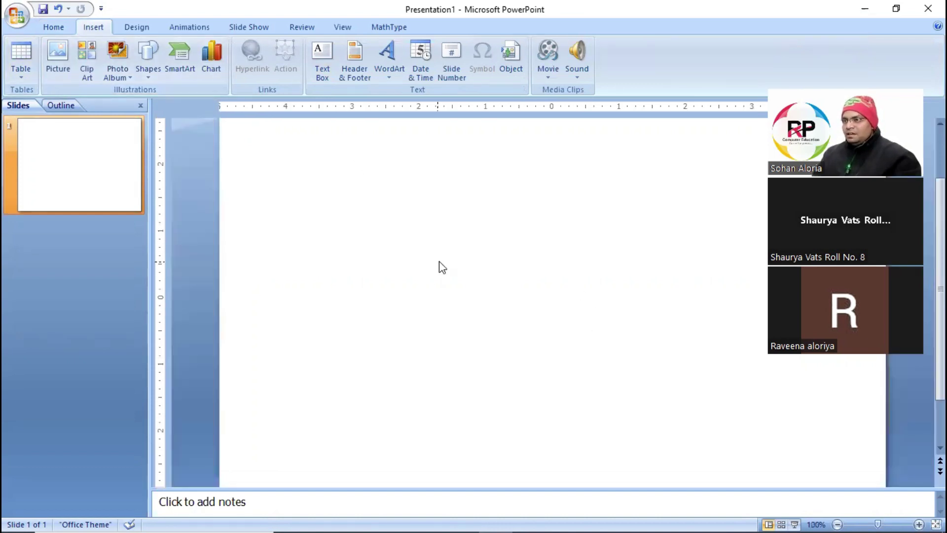
{"action": "scroll", "coordinate": [442, 267], "scroll_direction": "up", "scroll_amount": 2}
{"action": "scroll", "coordinate": [446, 266], "scroll_direction": "up", "scroll_amount": 3}
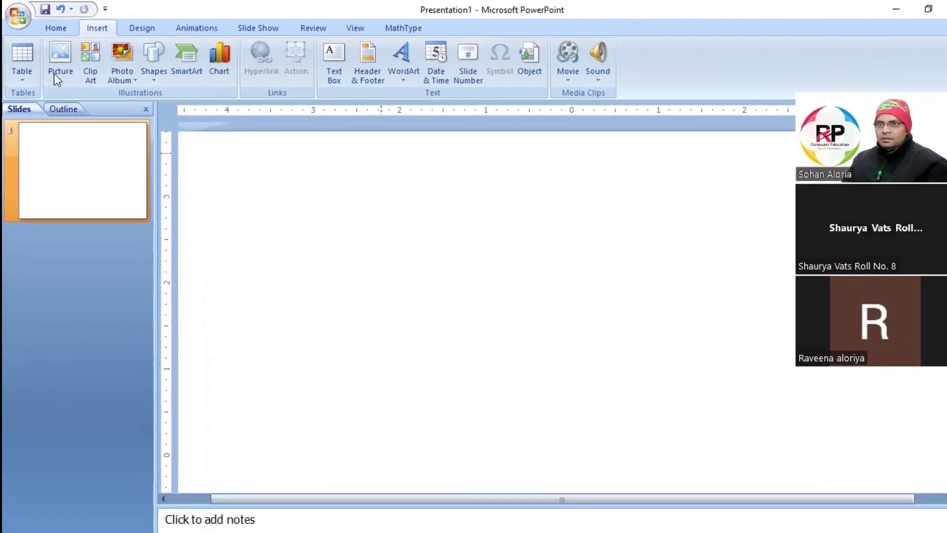
{"action": "left_click", "coordinate": [27, 82]}
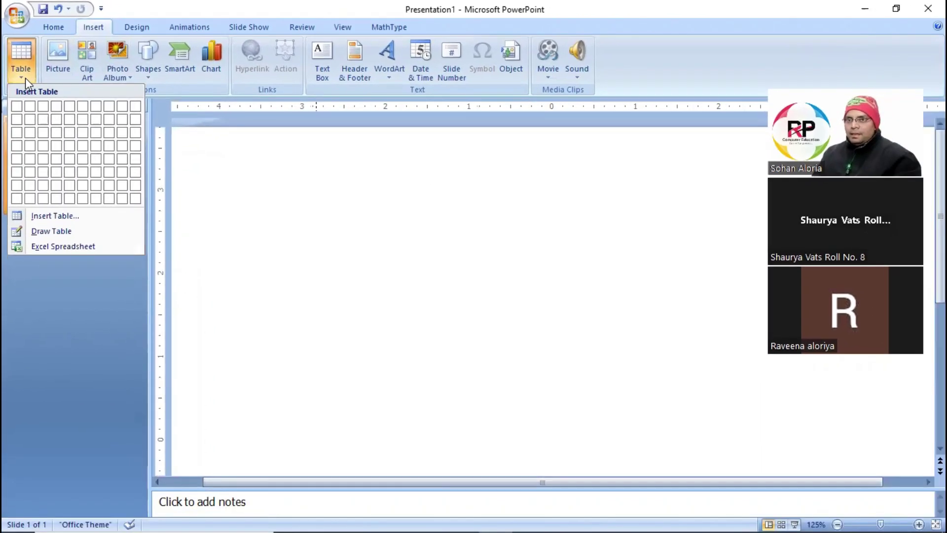
{"action": "left_click", "coordinate": [42, 123]}
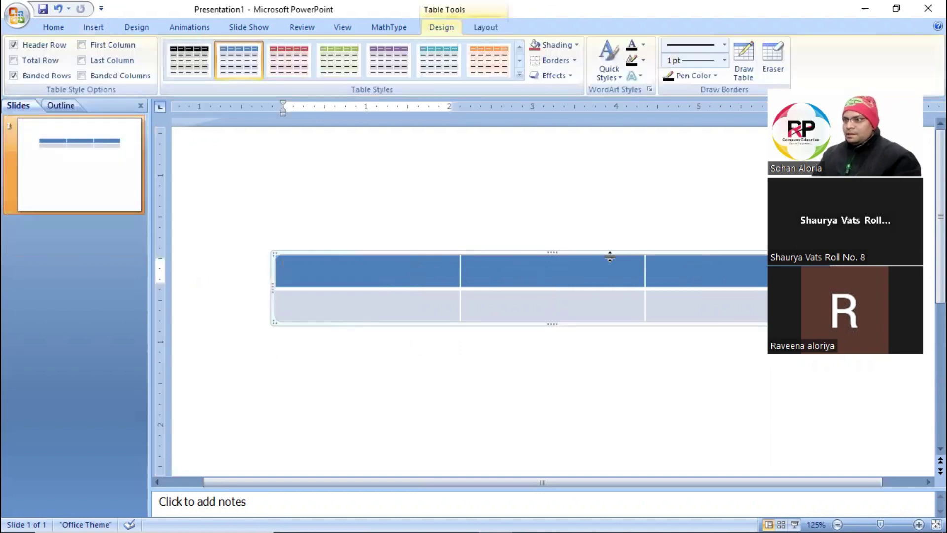
{"action": "left_click_drag", "start_coordinate": [610, 253], "coordinate": [549, 188]}
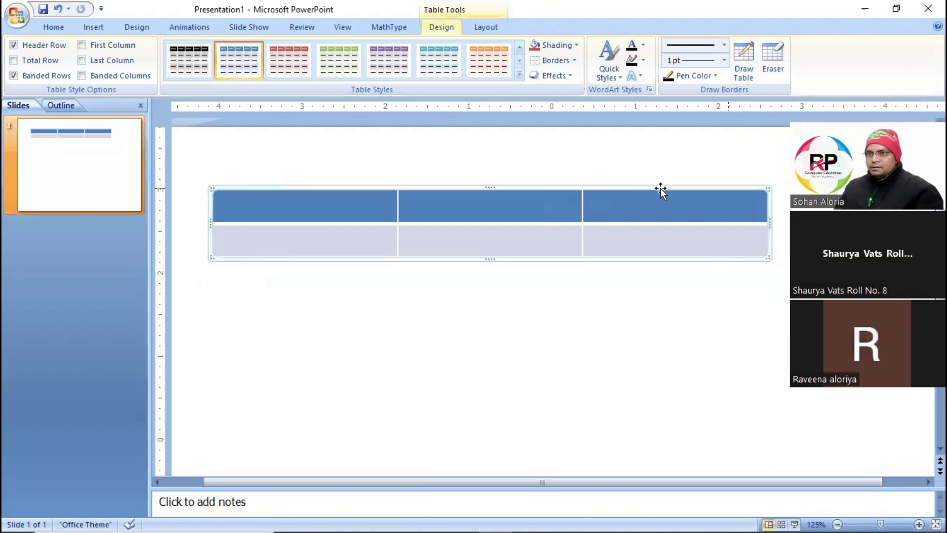
- Apply the purple style from the second row of the Light category to the table
{"action": "left_click", "coordinate": [334, 212]}
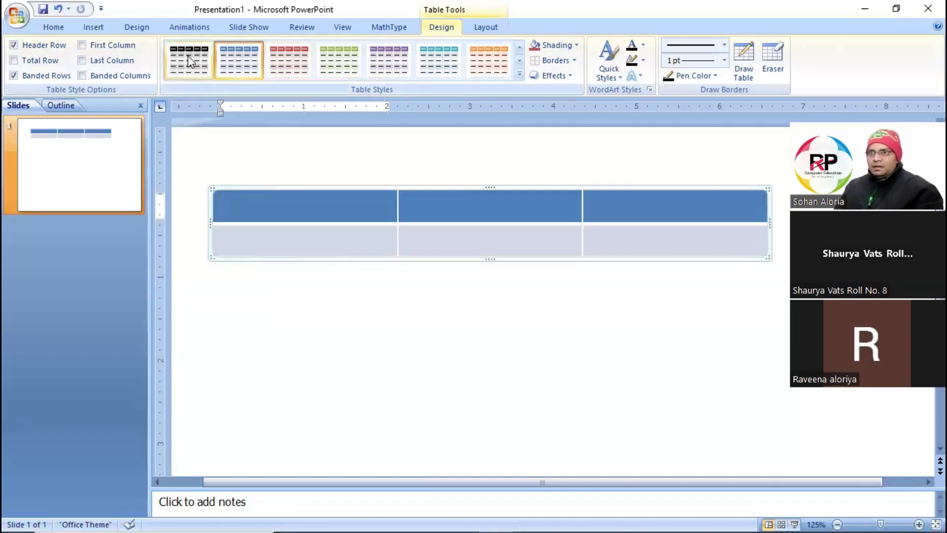
{"action": "left_click", "coordinate": [519, 74]}
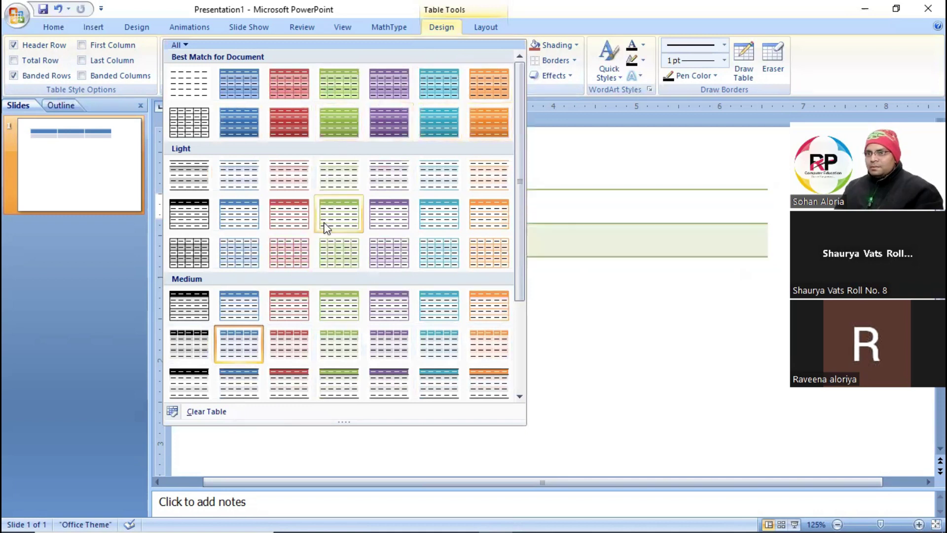
{"action": "left_click", "coordinate": [386, 222]}
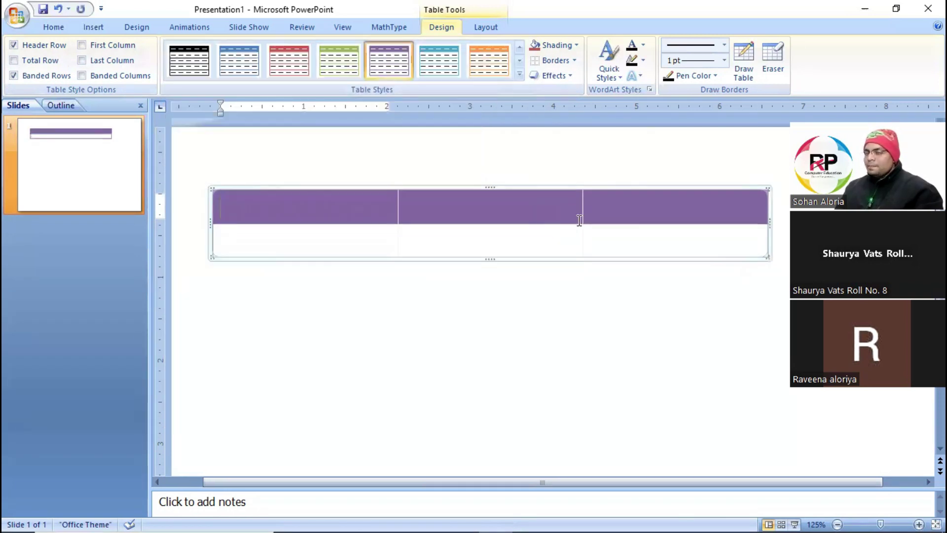
{"action": "left_click", "coordinate": [624, 233]}
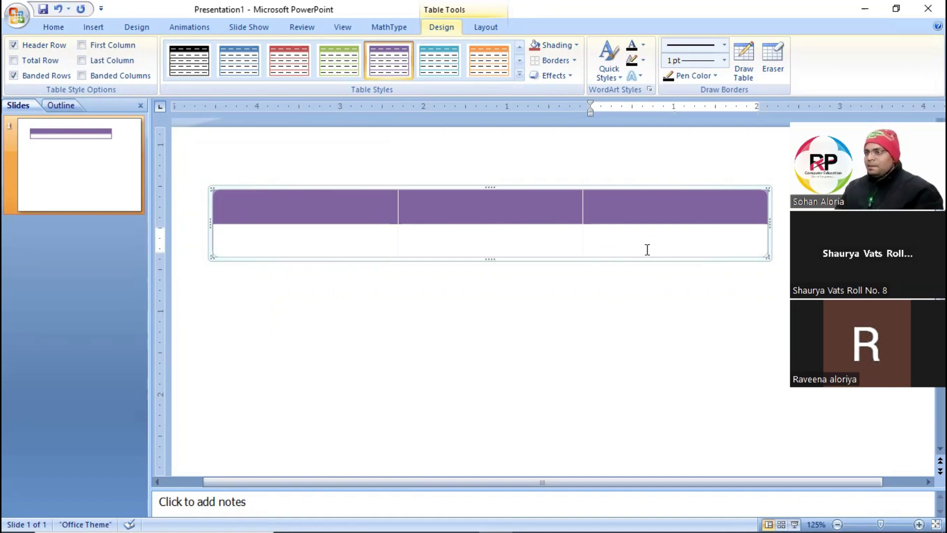
{"action": "left_click", "coordinate": [347, 211]}
{"action": "left_click", "coordinate": [458, 205]}
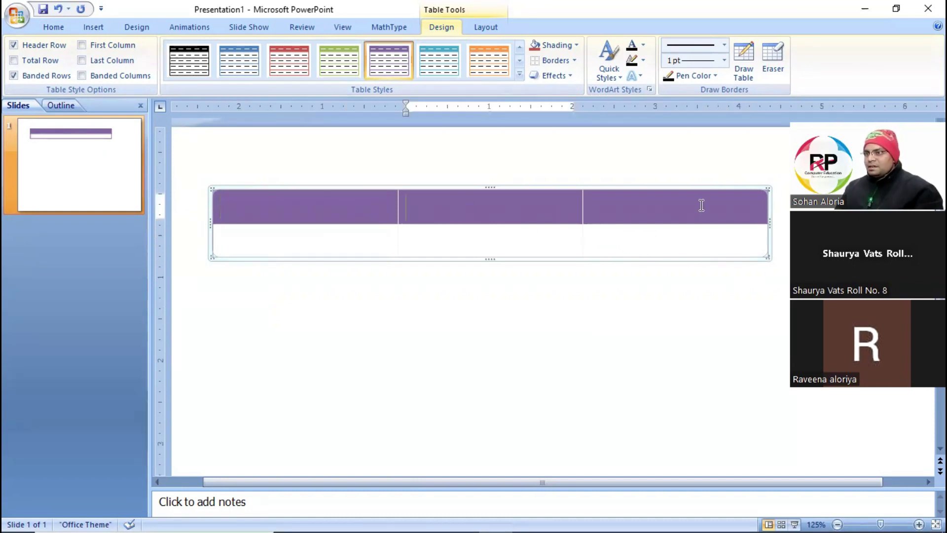
{"action": "left_click", "coordinate": [701, 205]}
{"action": "left_click", "coordinate": [587, 245]}
{"action": "left_click", "coordinate": [381, 251]}
{"action": "left_click", "coordinate": [476, 243]}
- Add two new rows below the table's last row, one after the other
{"action": "left_click", "coordinate": [625, 245]}
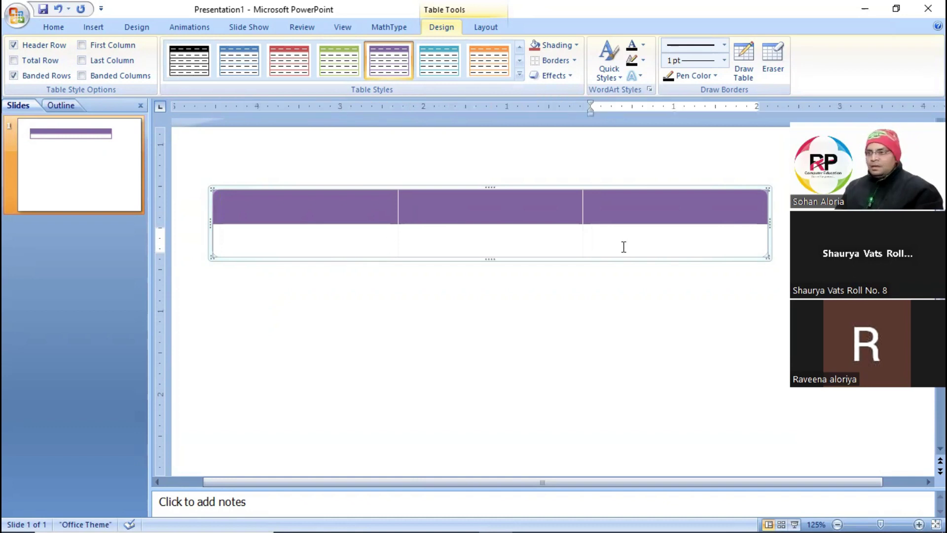
{"action": "key", "text": "Tab"}
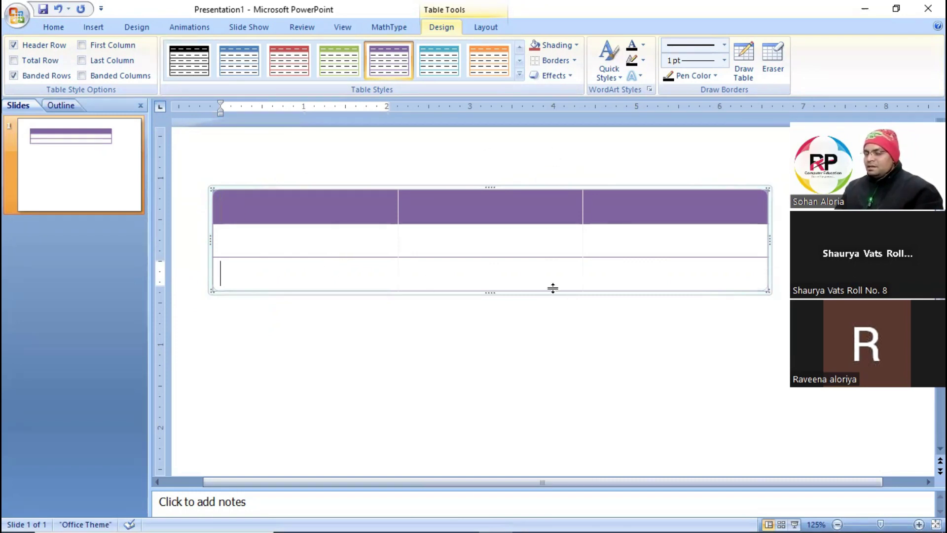
{"action": "left_click", "coordinate": [446, 267]}
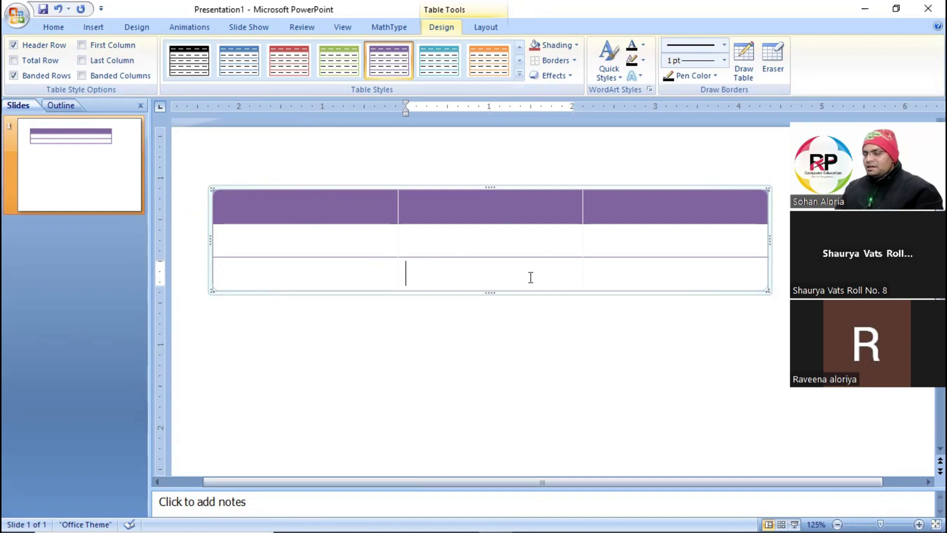
{"action": "left_click_drag", "start_coordinate": [359, 273], "coordinate": [685, 278]}
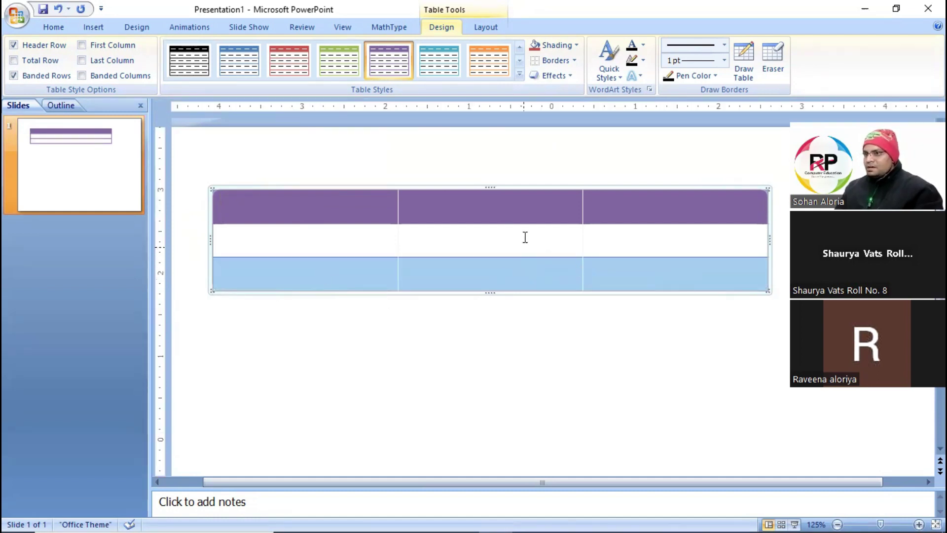
{"action": "left_click", "coordinate": [636, 277]}
{"action": "key", "text": "Tab"}
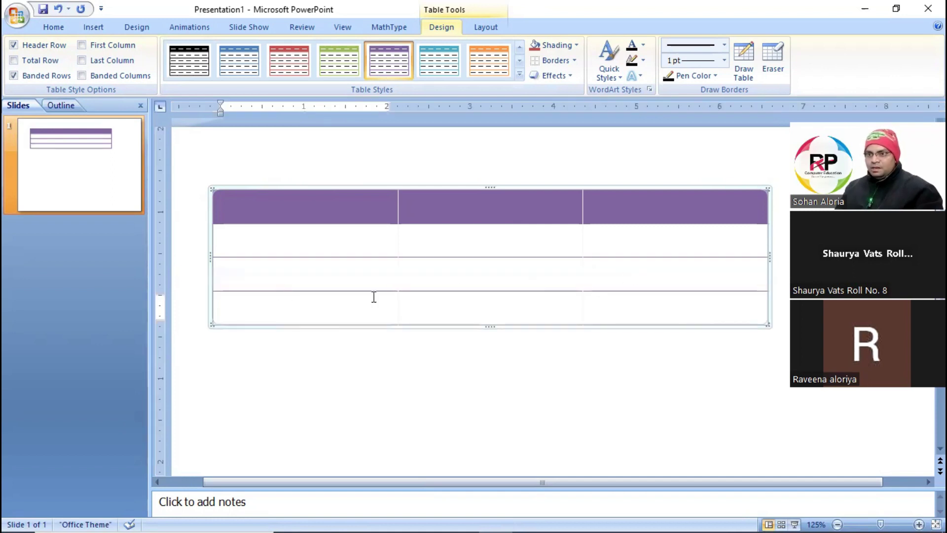
- Shade all the cells of the table's third row light blue
{"action": "left_click", "coordinate": [452, 271]}
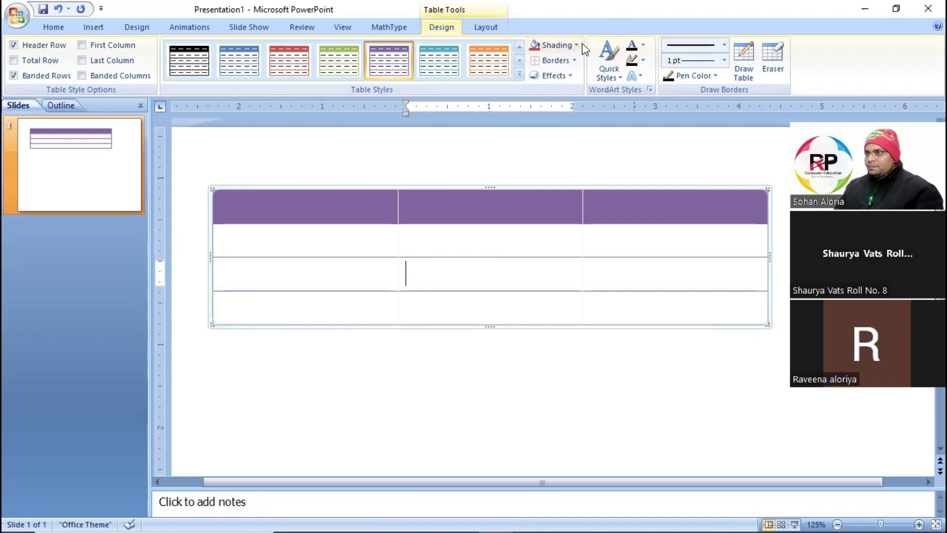
{"action": "left_click_drag", "start_coordinate": [289, 271], "coordinate": [697, 280]}
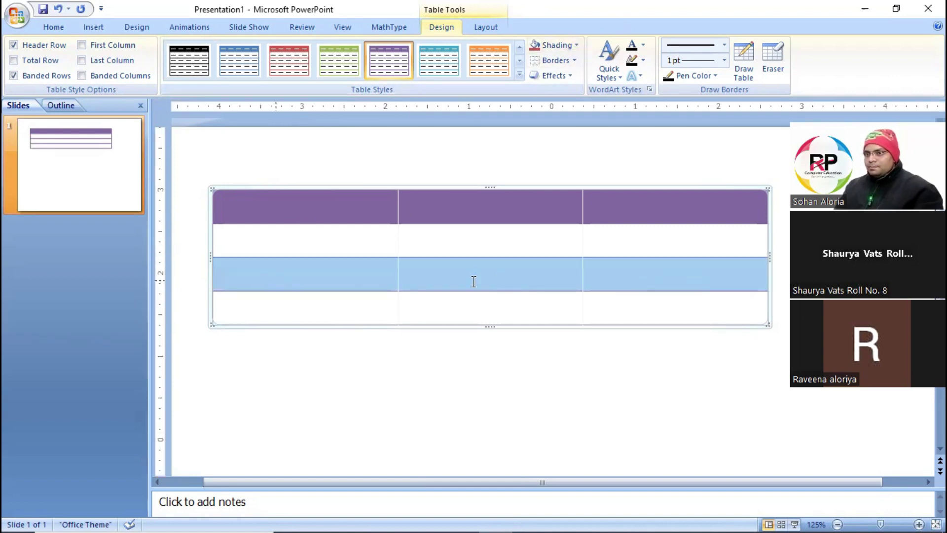
{"action": "left_click", "coordinate": [581, 48]}
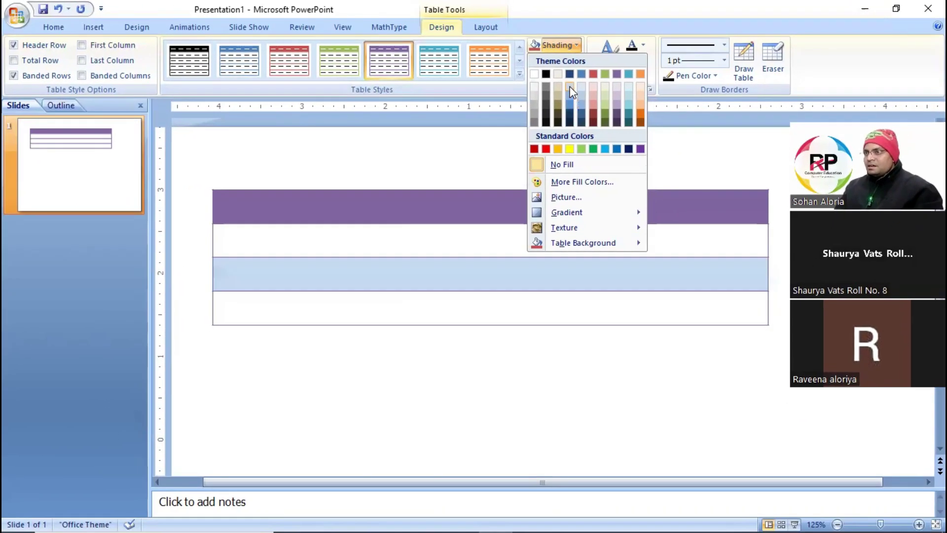
{"action": "left_click", "coordinate": [571, 91]}
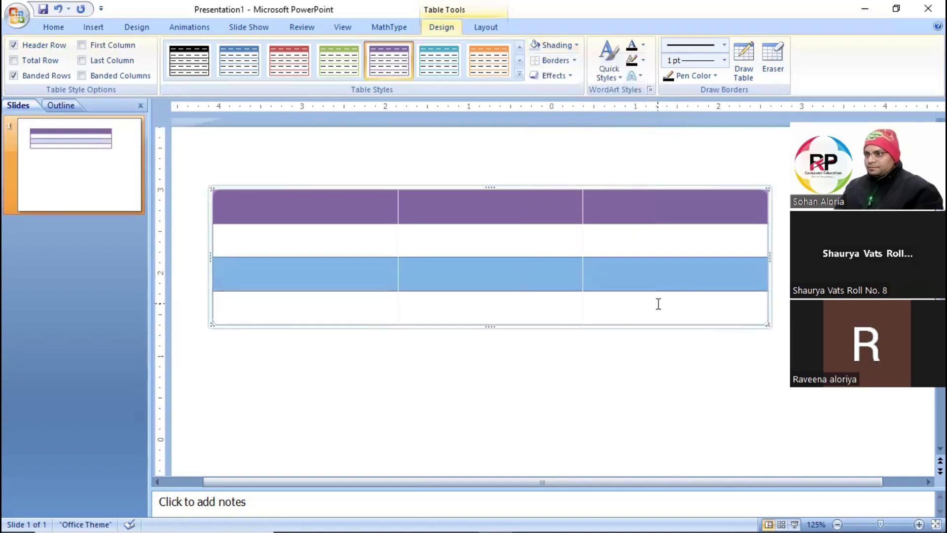
- Add a fifth row at the end of the table and shade its middle cell light red
{"action": "key", "text": "Tab"}
{"action": "left_click", "coordinate": [508, 332]}
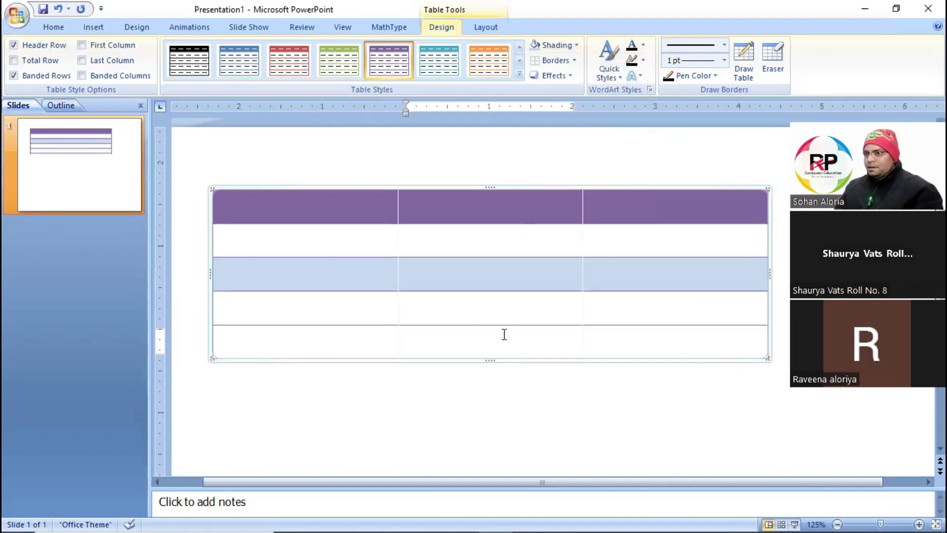
{"action": "left_click", "coordinate": [581, 46]}
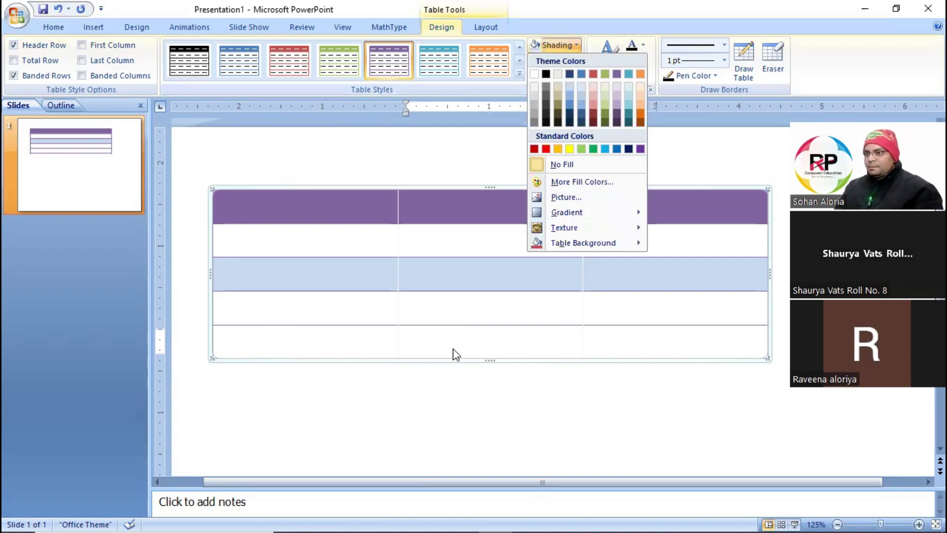
{"action": "left_click", "coordinate": [420, 338]}
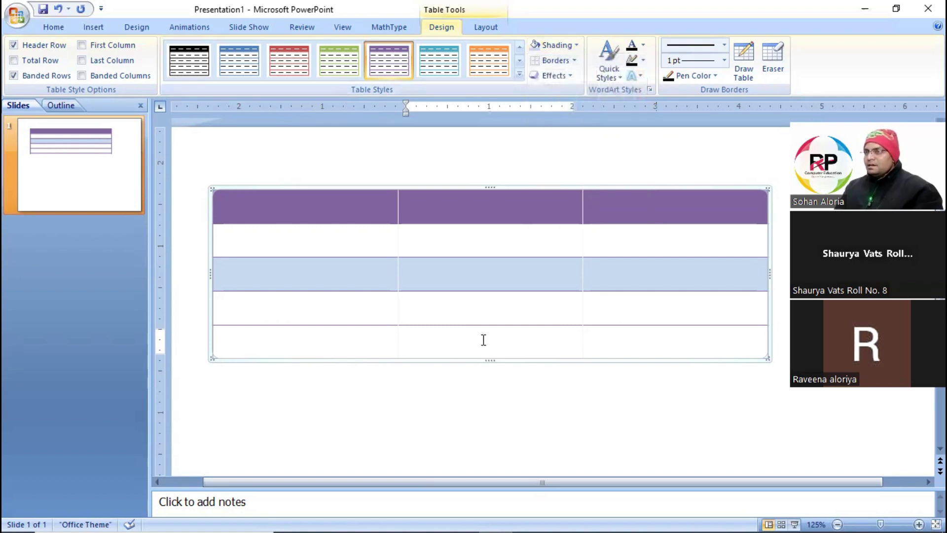
{"action": "left_click", "coordinate": [567, 46]}
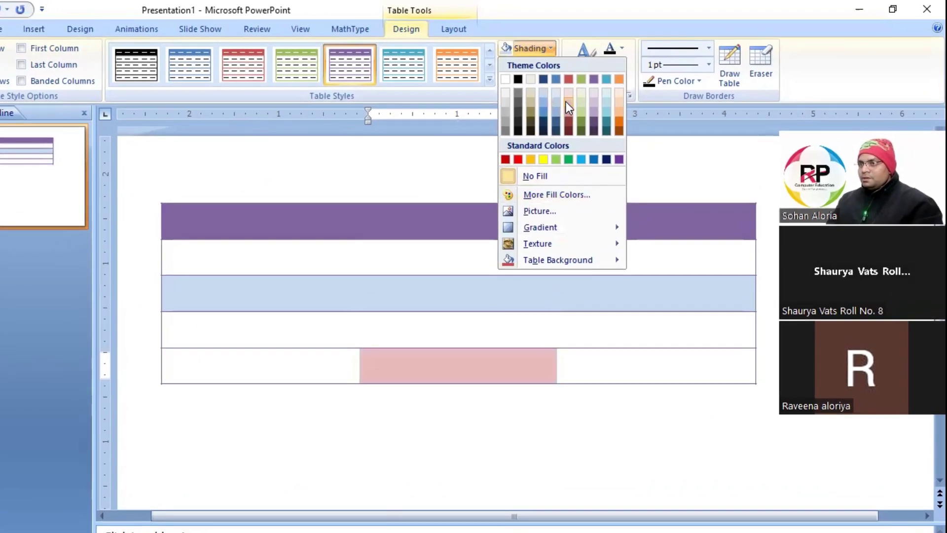
{"action": "left_click", "coordinate": [566, 103]}
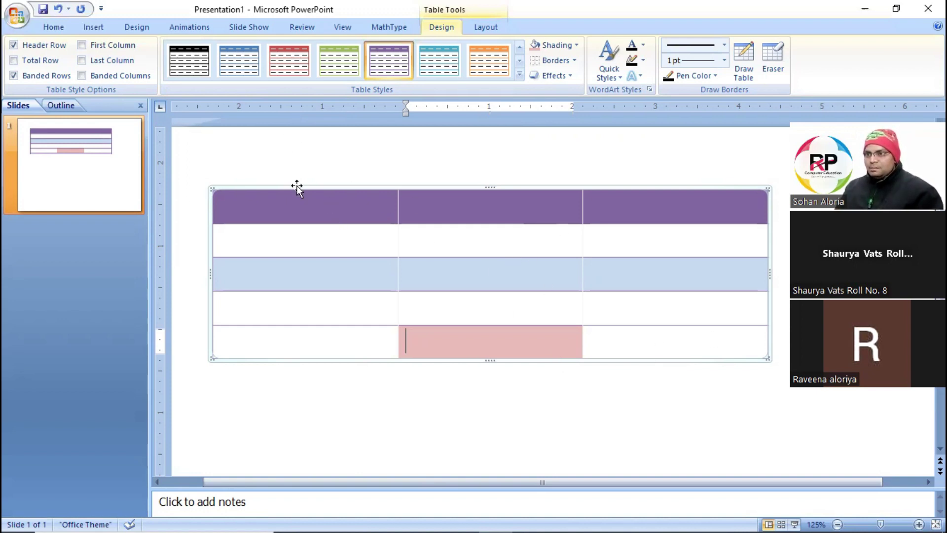
{"action": "left_click_drag", "start_coordinate": [307, 231], "coordinate": [483, 218]}
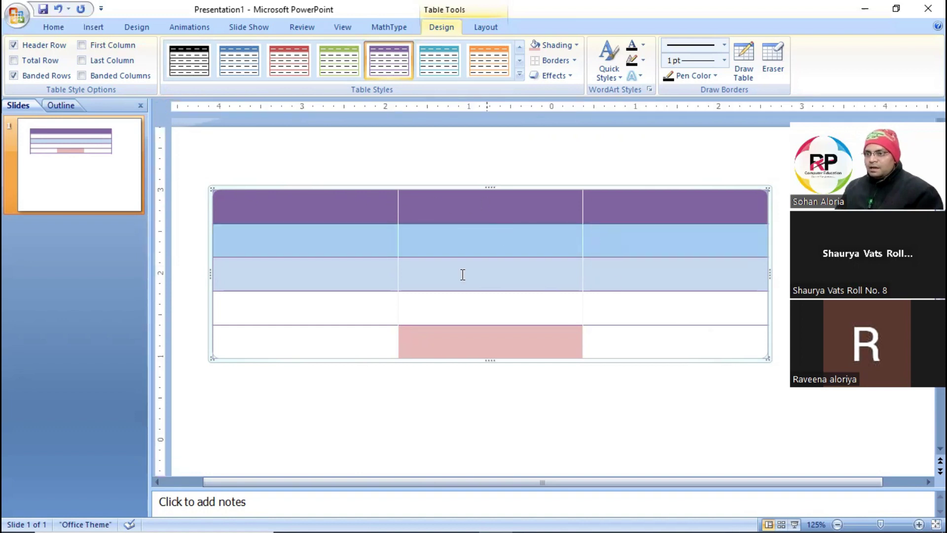
{"action": "left_click", "coordinate": [355, 329]}
{"action": "left_click", "coordinate": [455, 298]}
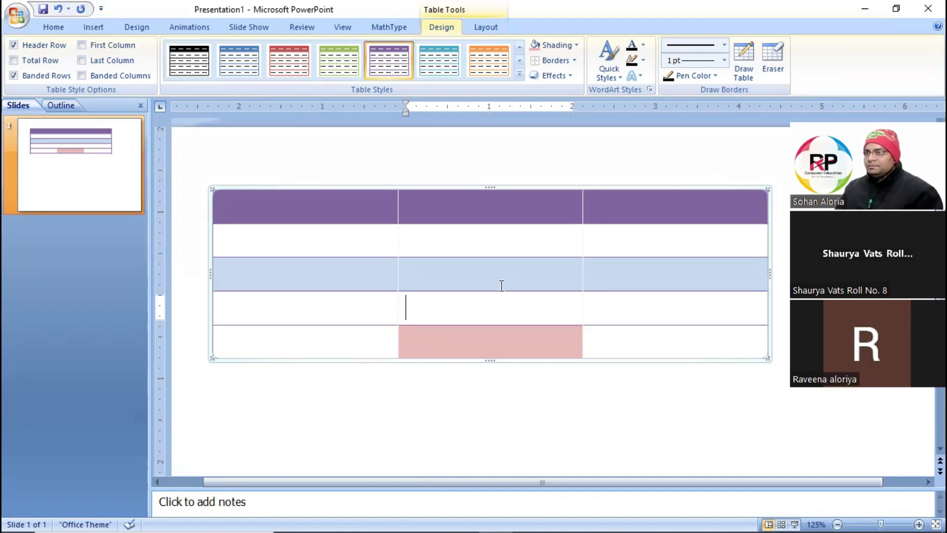
{"action": "left_click", "coordinate": [577, 47]}
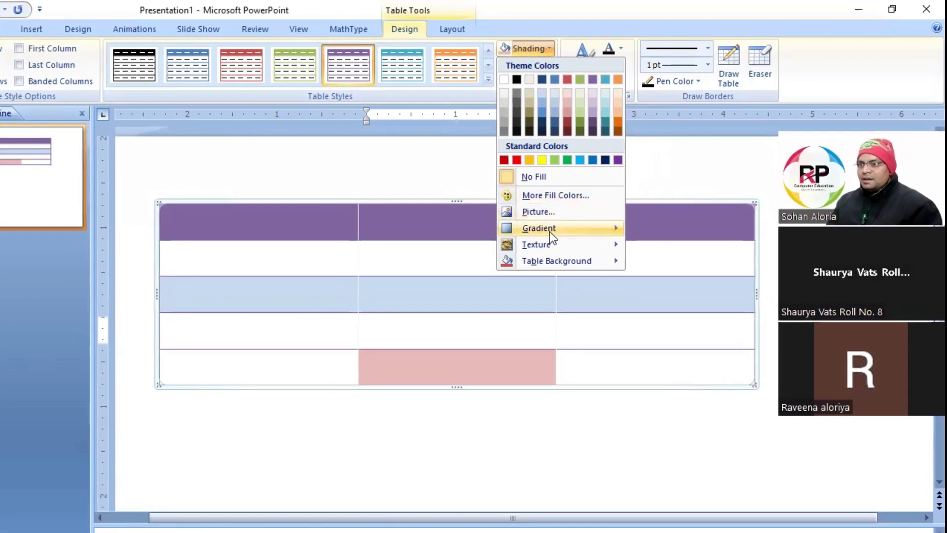
{"action": "mouse_move", "coordinate": [552, 266]}
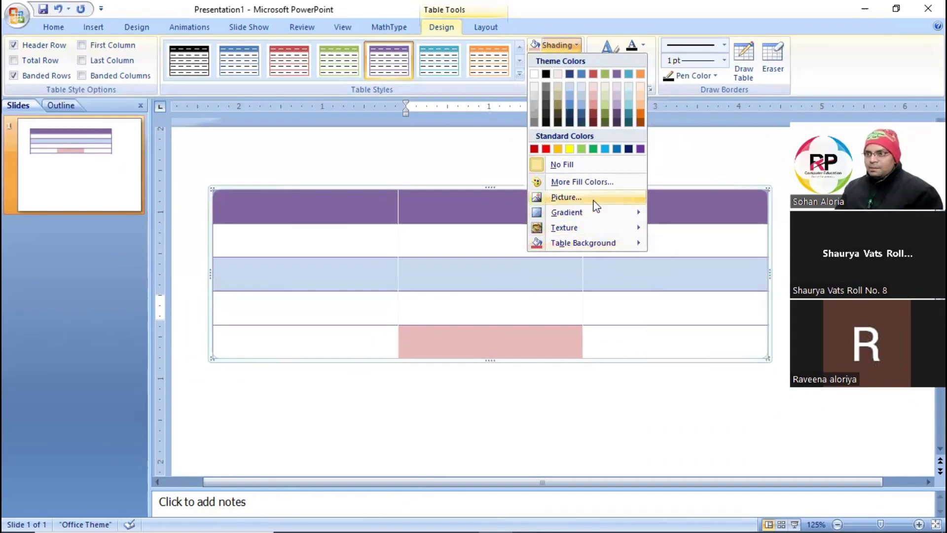
- Fill every cell of the table with the logo picture from the Desktop as shading
{"action": "left_click", "coordinate": [400, 179]}
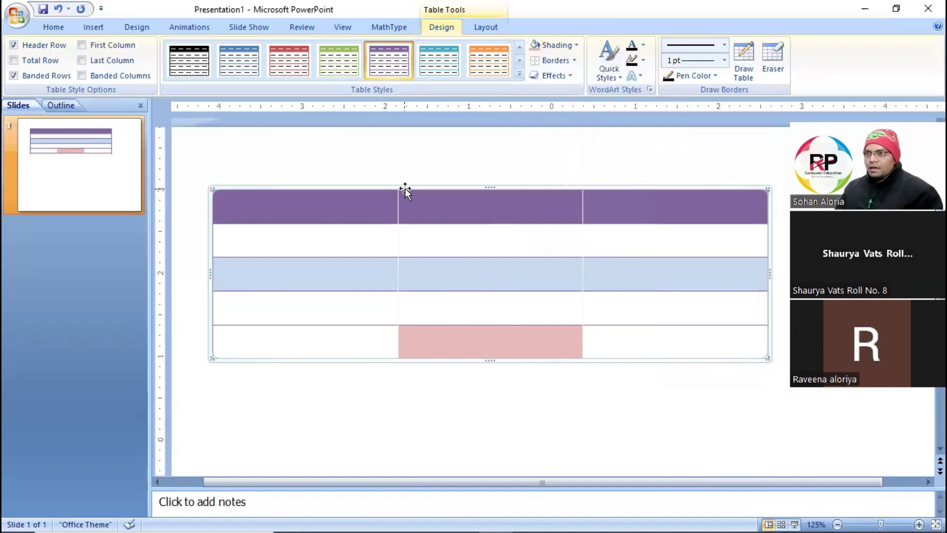
{"action": "left_click", "coordinate": [560, 46]}
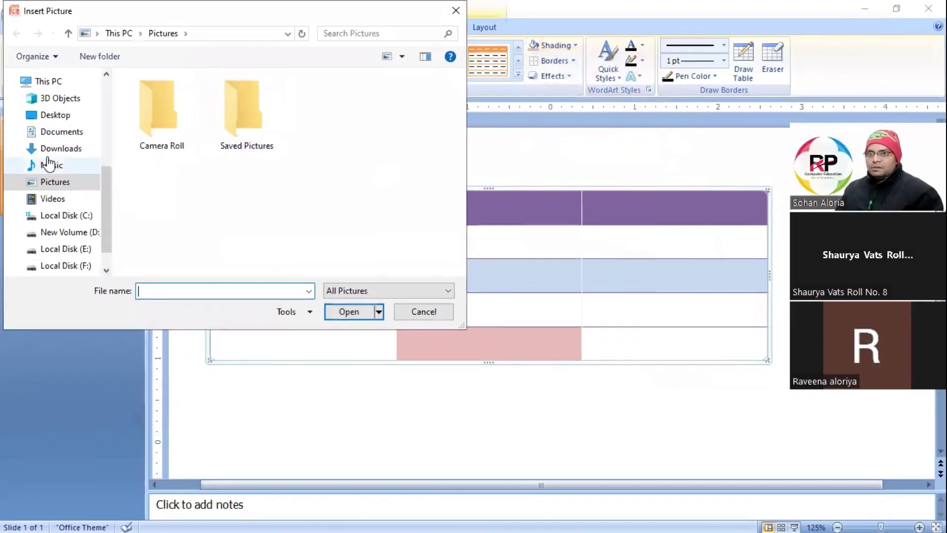
{"action": "left_click", "coordinate": [59, 114]}
{"action": "left_click", "coordinate": [415, 109]}
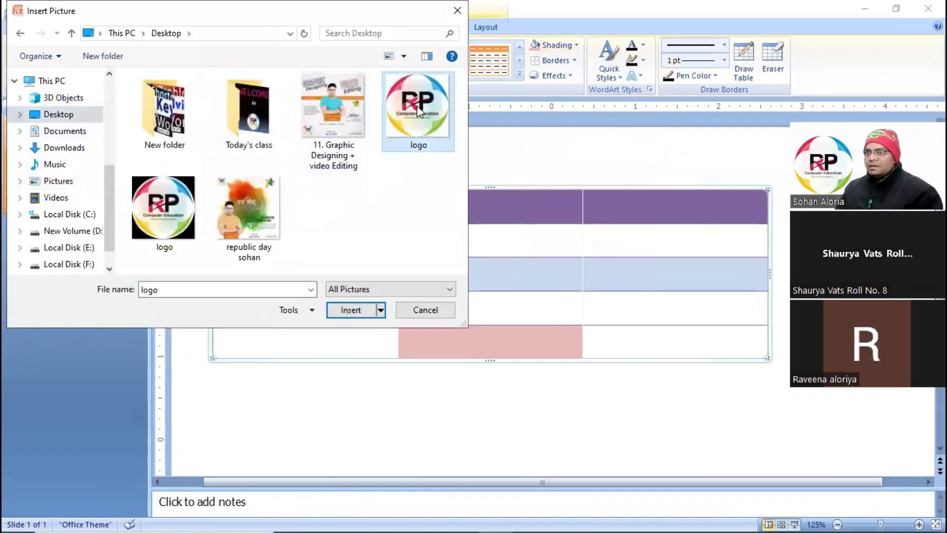
{"action": "left_click", "coordinate": [350, 310]}
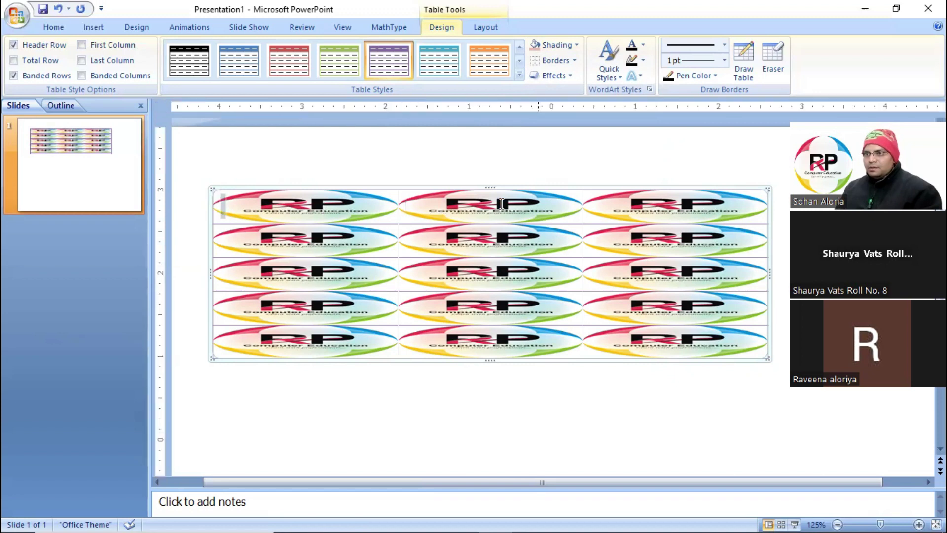
{"action": "left_click_drag", "start_coordinate": [323, 210], "coordinate": [680, 202]}
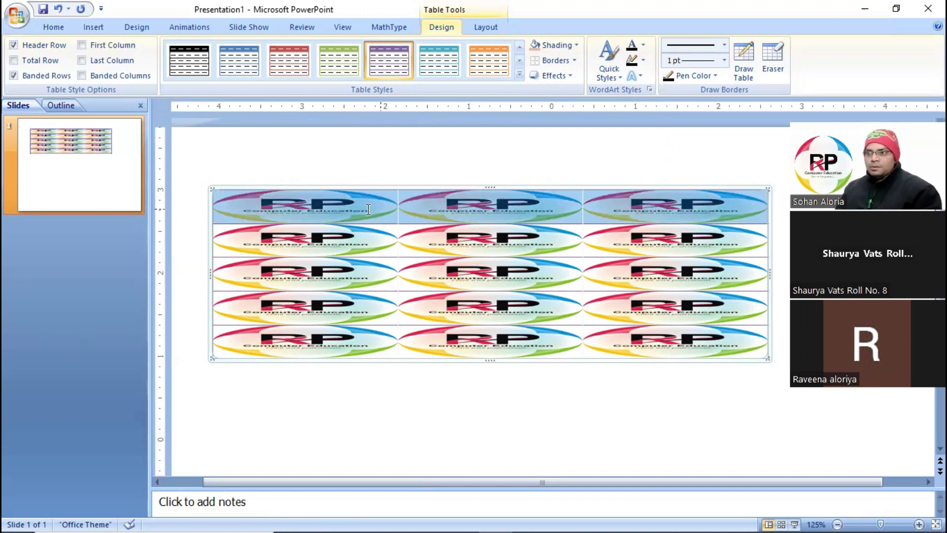
{"action": "left_click", "coordinate": [348, 211]}
{"action": "left_click", "coordinate": [451, 205]}
{"action": "left_click", "coordinate": [661, 204]}
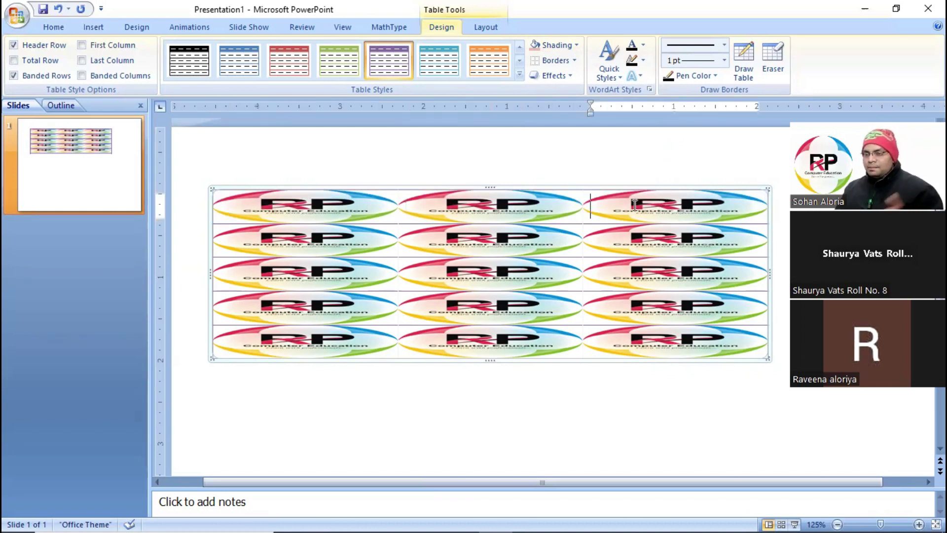
- Undo the logo picture fill on all the table cells
{"action": "key", "text": "ctrl+z"}
{"action": "left_click", "coordinate": [518, 241]}
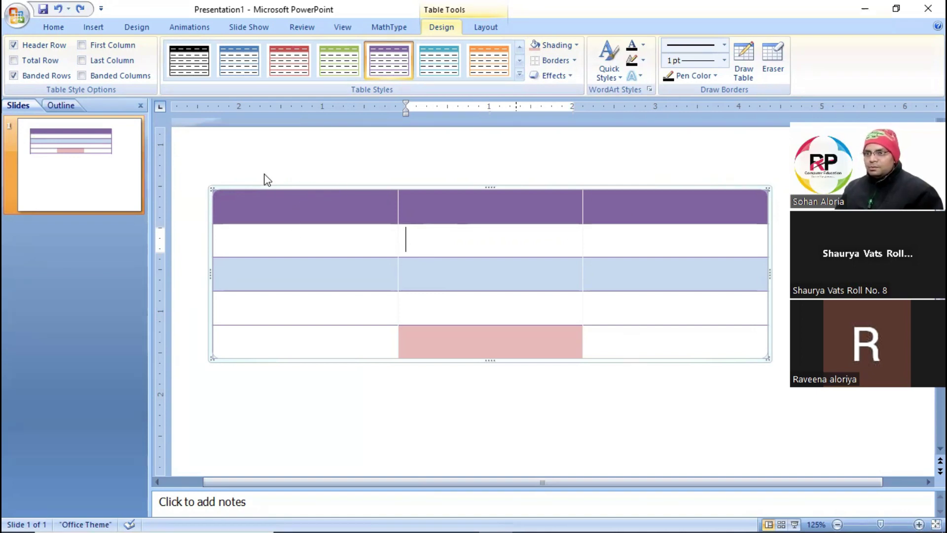
{"action": "left_click", "coordinate": [244, 188]}
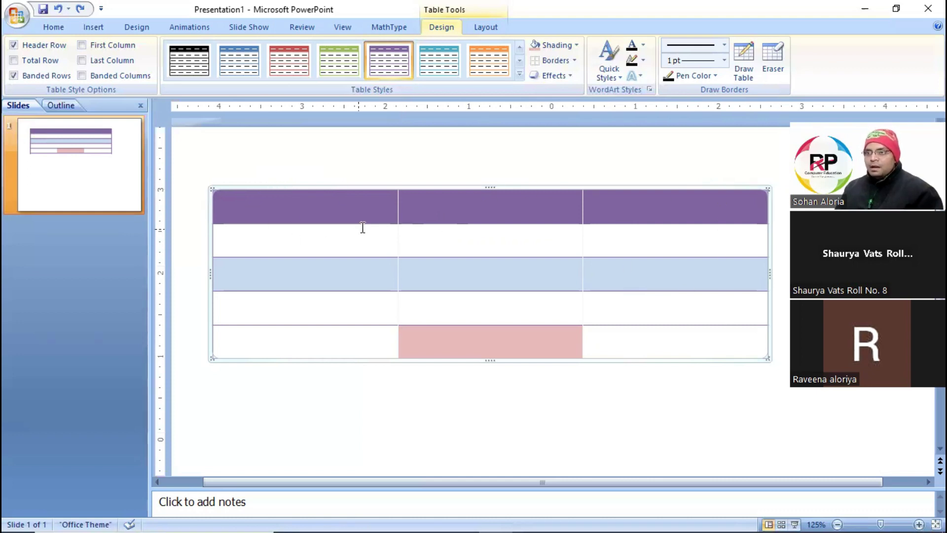
- Try filling the middle cell of the second row with the logo picture from the Desktop, and undo that fill
{"action": "left_click", "coordinate": [439, 240]}
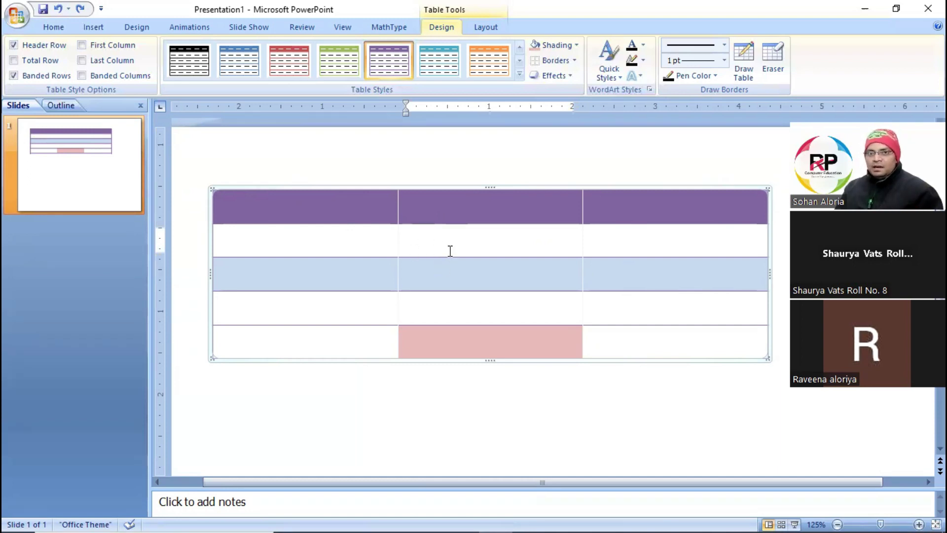
{"action": "left_click", "coordinate": [576, 45]}
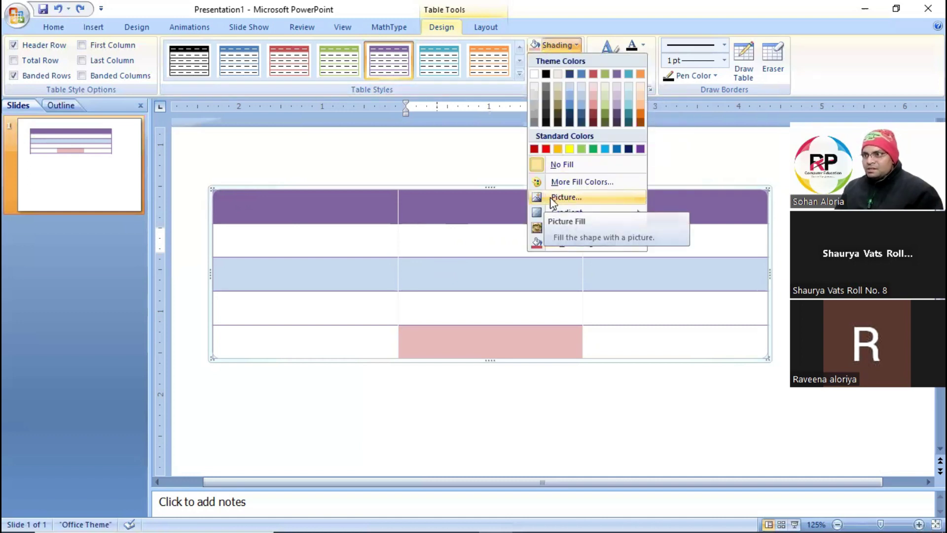
{"action": "left_click", "coordinate": [572, 198]}
{"action": "left_click", "coordinate": [430, 118]}
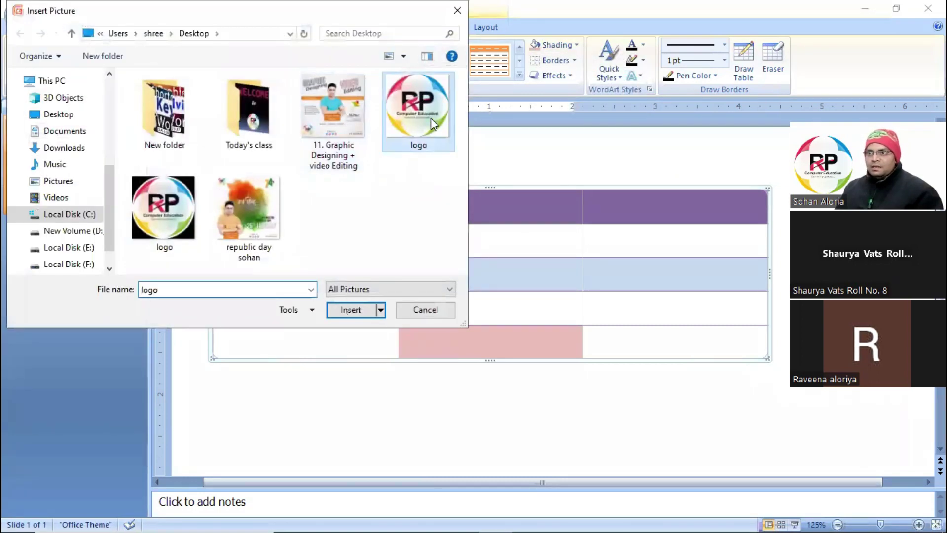
{"action": "left_click", "coordinate": [362, 312]}
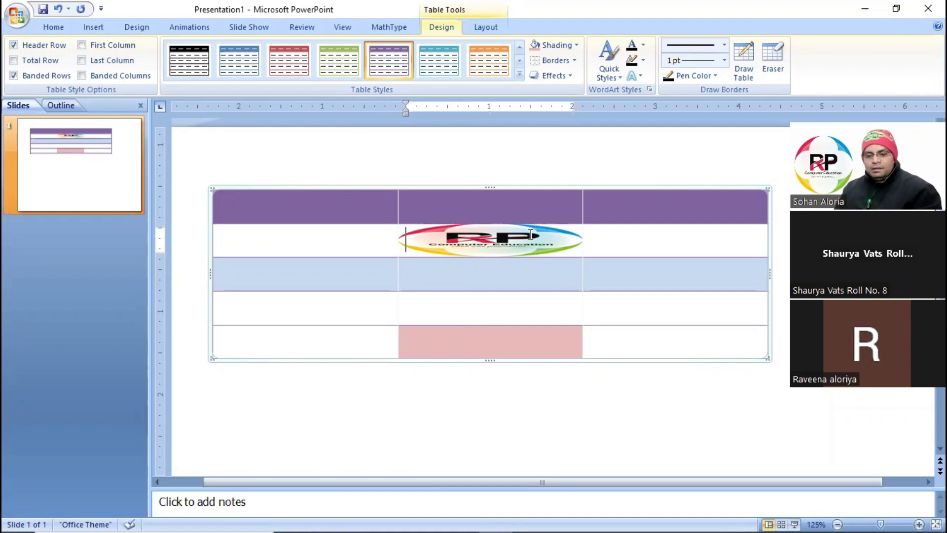
{"action": "key", "text": "ctrl+z"}
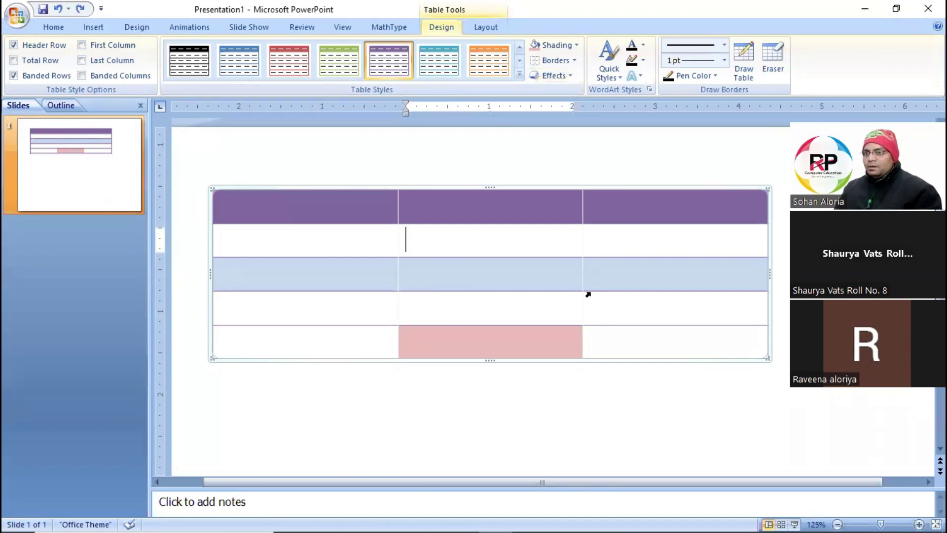
- Shade the last cell of the table's fourth row dark red
{"action": "left_click", "coordinate": [641, 304]}
{"action": "left_click", "coordinate": [576, 45]}
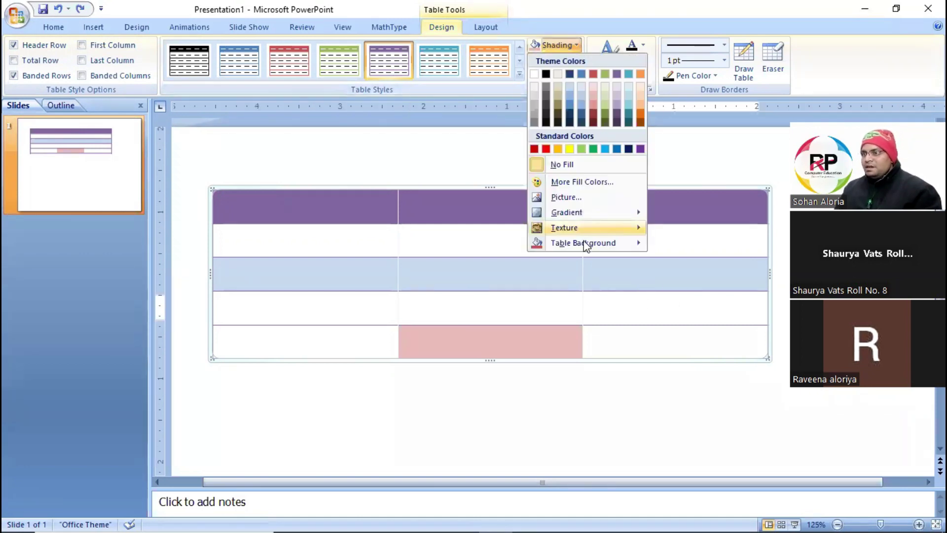
{"action": "mouse_move", "coordinate": [624, 214]}
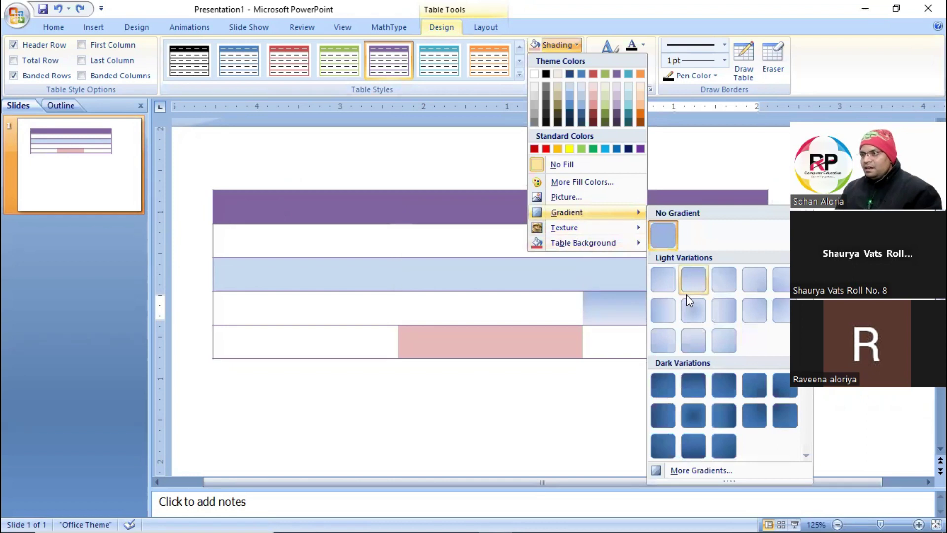
{"action": "left_click", "coordinate": [592, 116]}
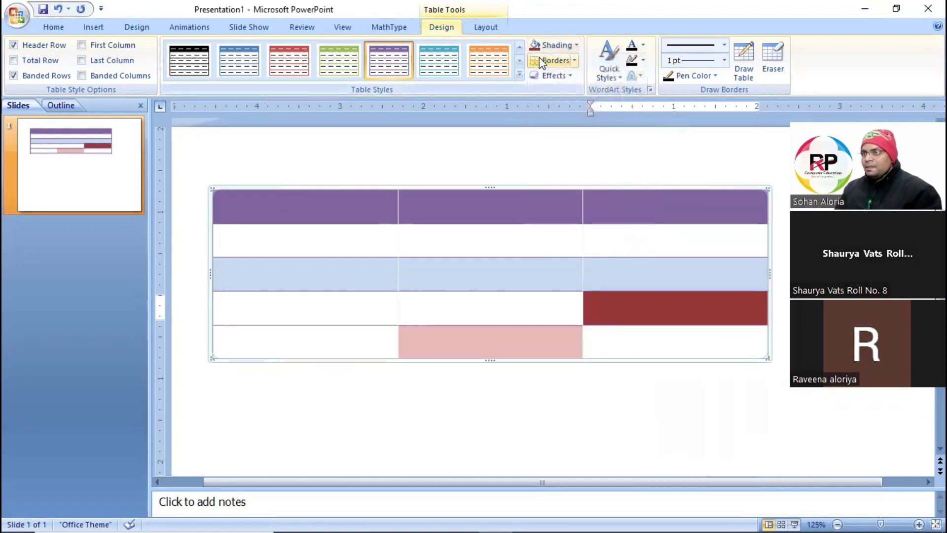
{"action": "left_click", "coordinate": [575, 46]}
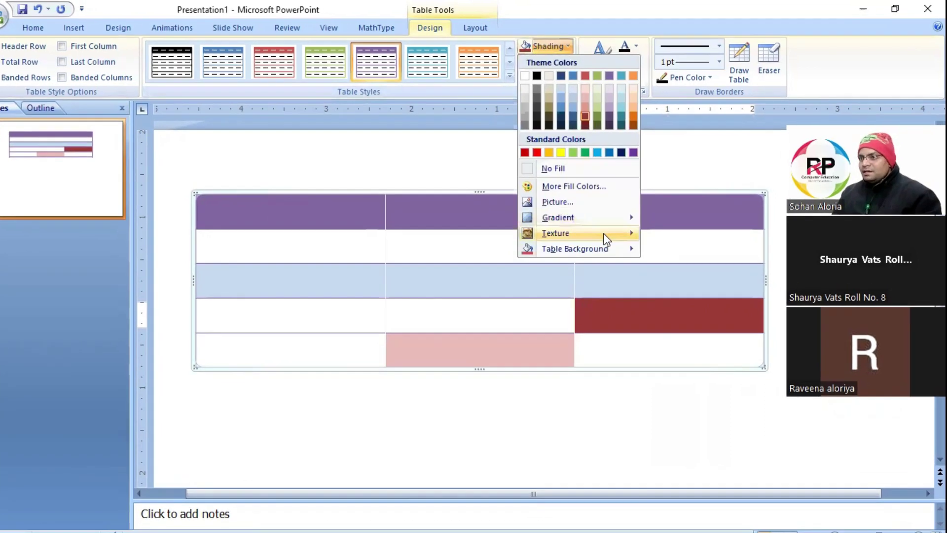
{"action": "mouse_move", "coordinate": [611, 218]}
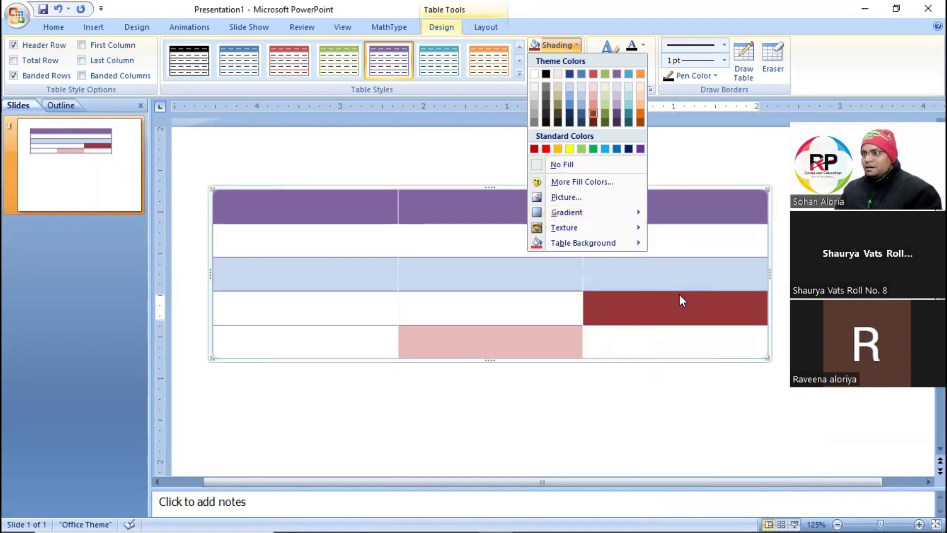
{"action": "left_click", "coordinate": [636, 309]}
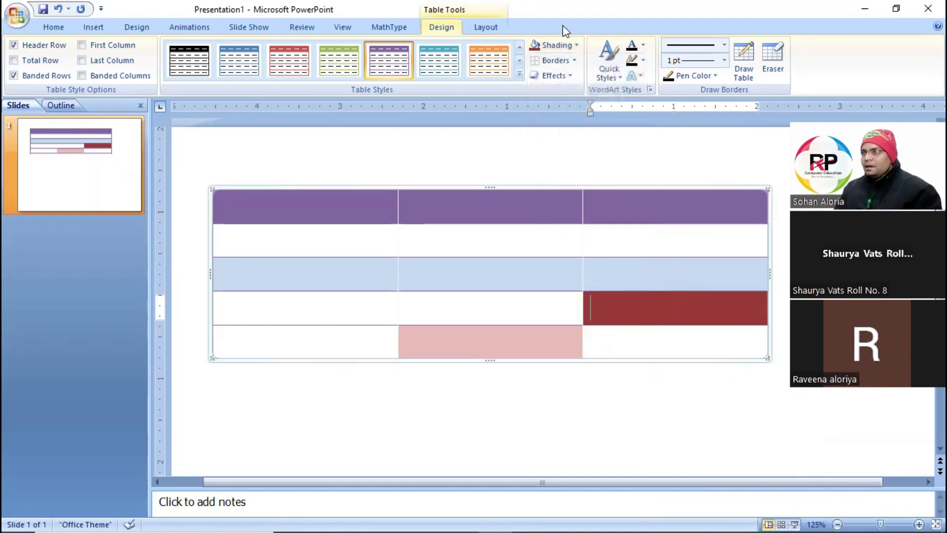
- Shade the fourth row's last cell green and give it a dark variation gradient with a darker centre
{"action": "left_click", "coordinate": [576, 46]}
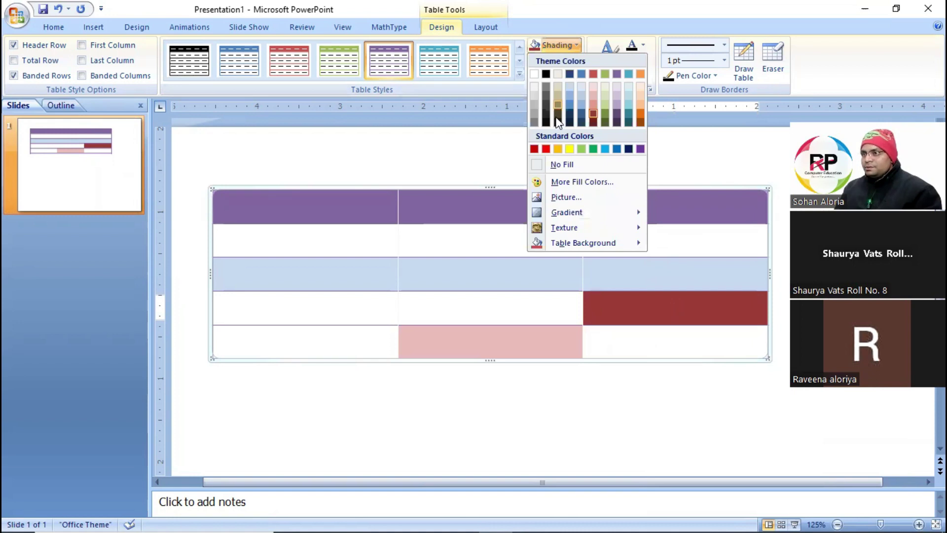
{"action": "left_click", "coordinate": [594, 149]}
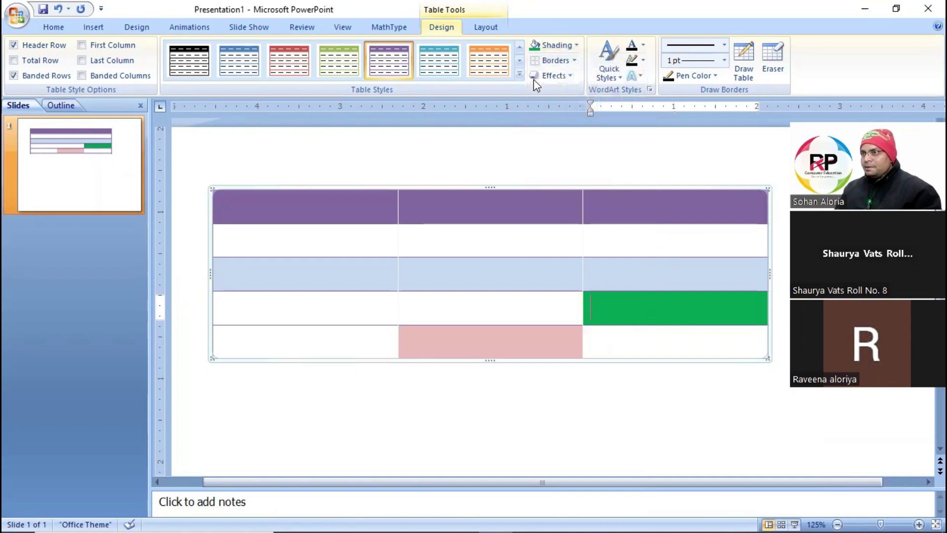
{"action": "left_click", "coordinate": [576, 45]}
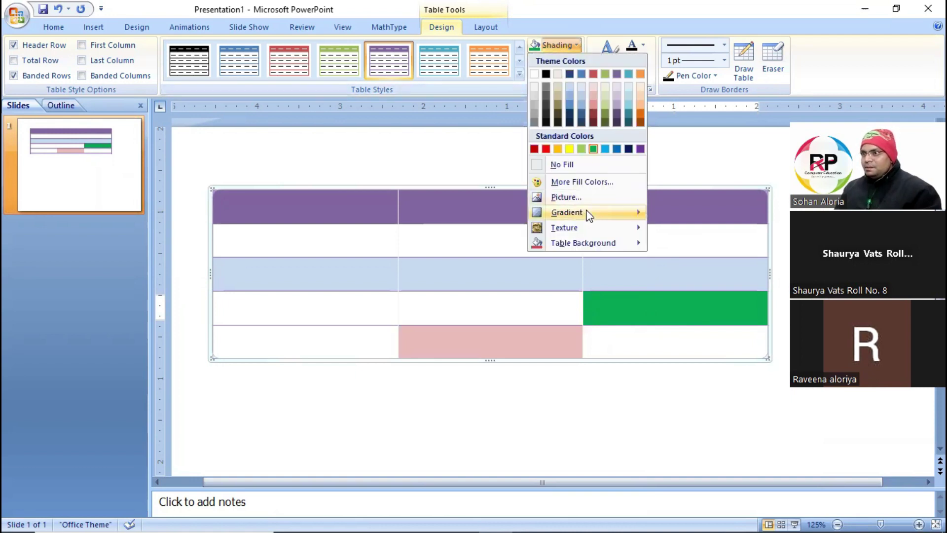
{"action": "mouse_move", "coordinate": [588, 214]}
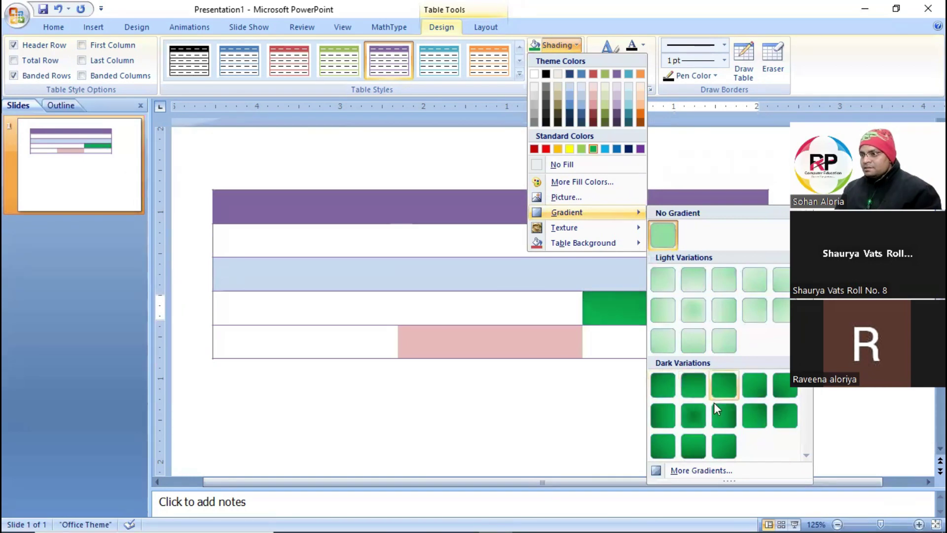
{"action": "left_click", "coordinate": [687, 417]}
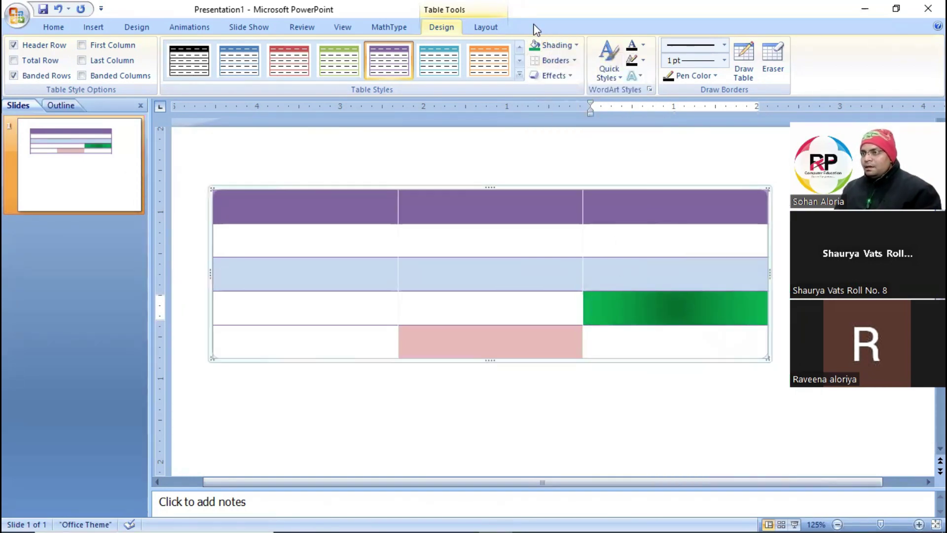
- Recolour the fourth row's last cell dark purple and apply a dark variation gradient with a darker centre
{"action": "left_click", "coordinate": [575, 45]}
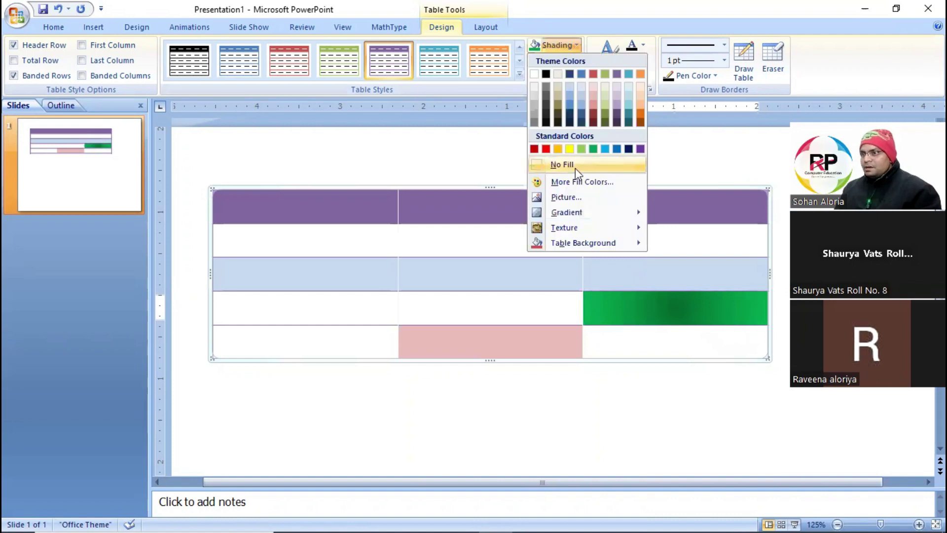
{"action": "left_click", "coordinate": [618, 113]}
{"action": "left_click", "coordinate": [555, 45]}
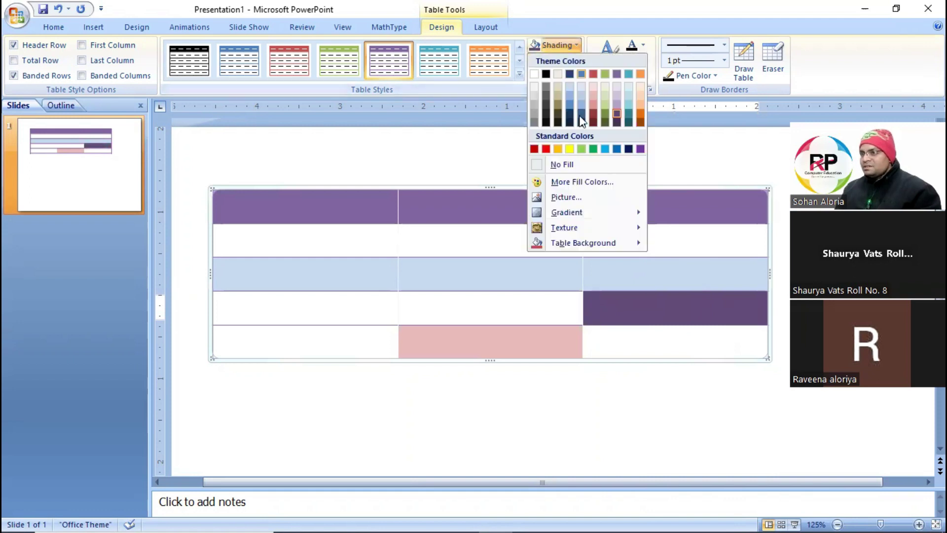
{"action": "mouse_move", "coordinate": [627, 212]}
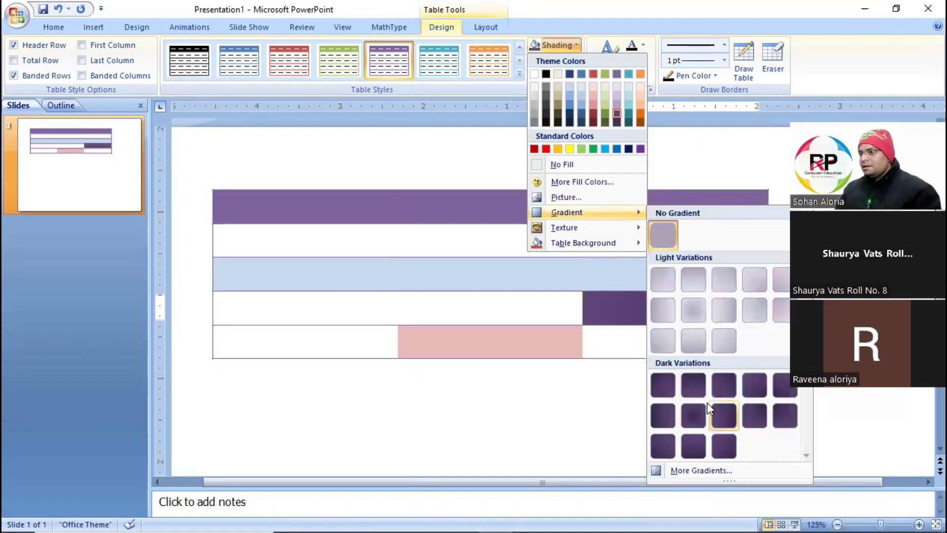
{"action": "left_click", "coordinate": [692, 410]}
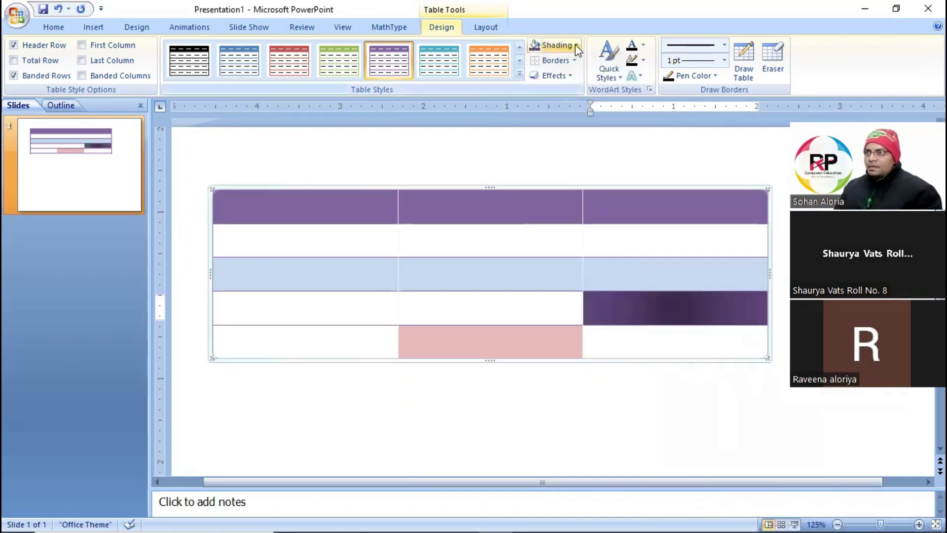
{"action": "left_click", "coordinate": [575, 44]}
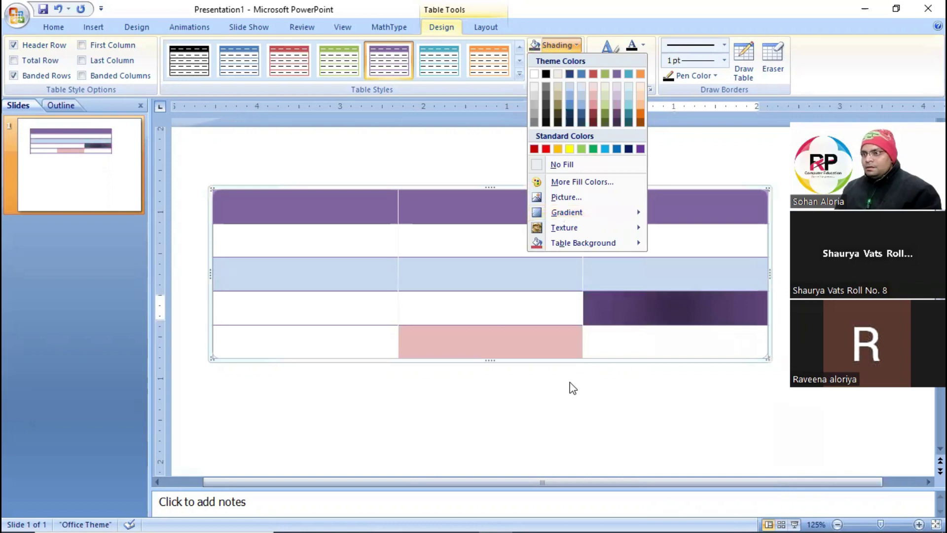
{"action": "left_click", "coordinate": [570, 388]}
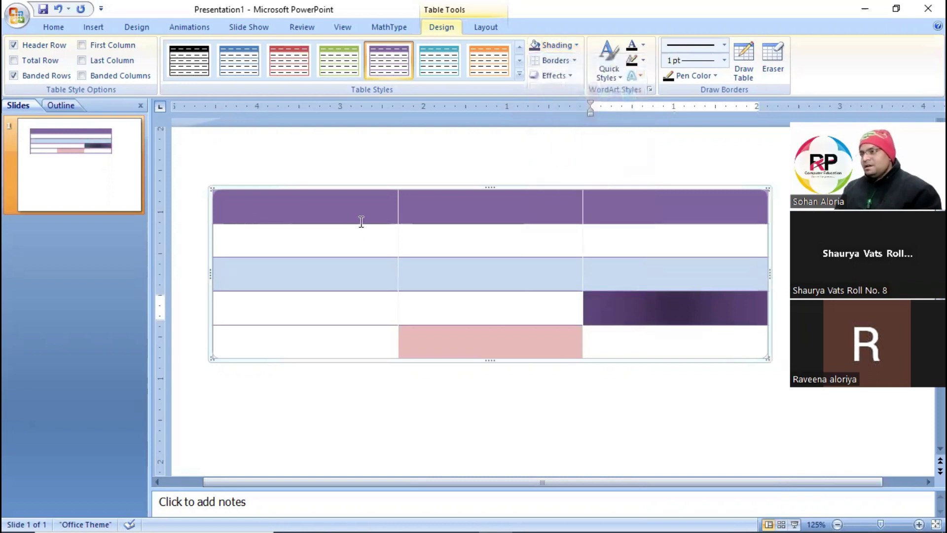
{"action": "left_click_drag", "start_coordinate": [355, 237], "coordinate": [571, 281]}
{"action": "left_click", "coordinate": [456, 250]}
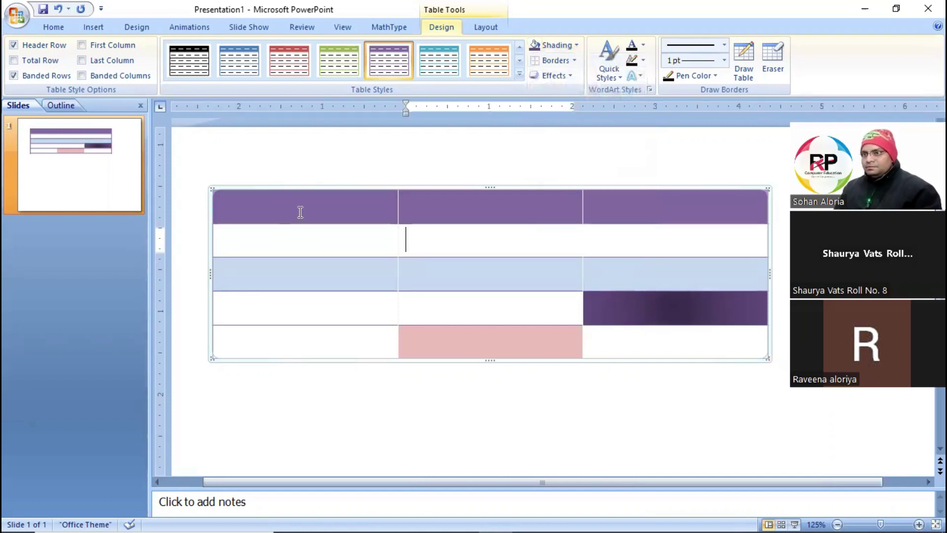
{"action": "left_click_drag", "start_coordinate": [300, 212], "coordinate": [718, 328]}
{"action": "left_click", "coordinate": [685, 355]}
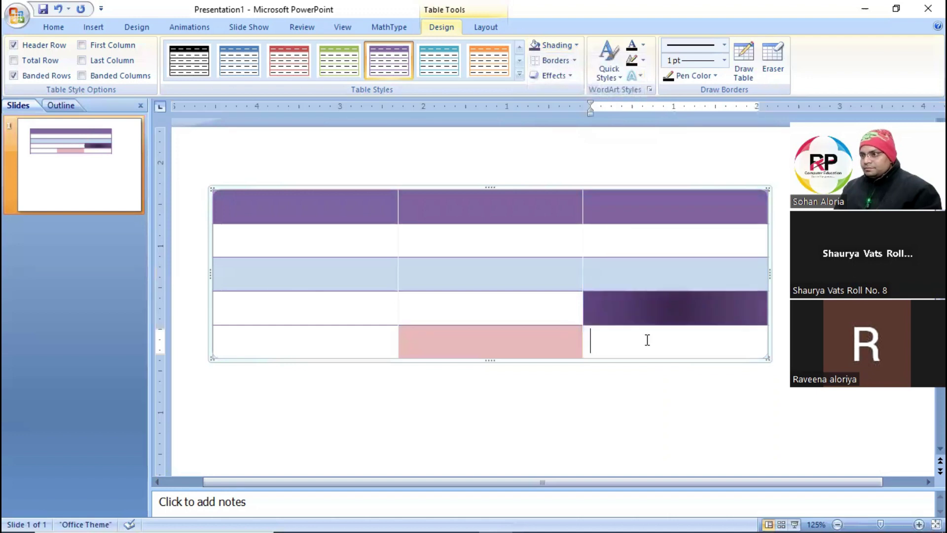
- Fill the first cell of the table's fourth row with the Green marble texture
{"action": "left_click", "coordinate": [576, 45]}
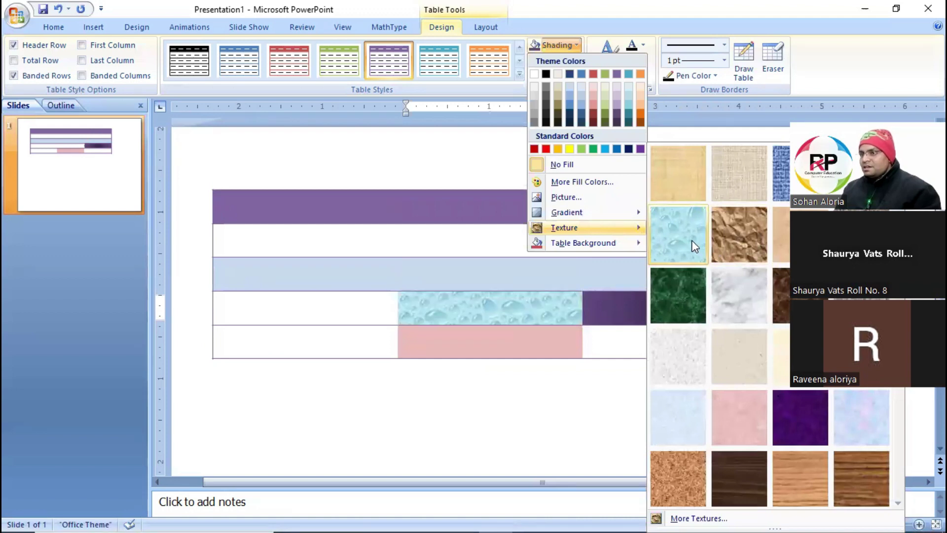
{"action": "left_click", "coordinate": [417, 327]}
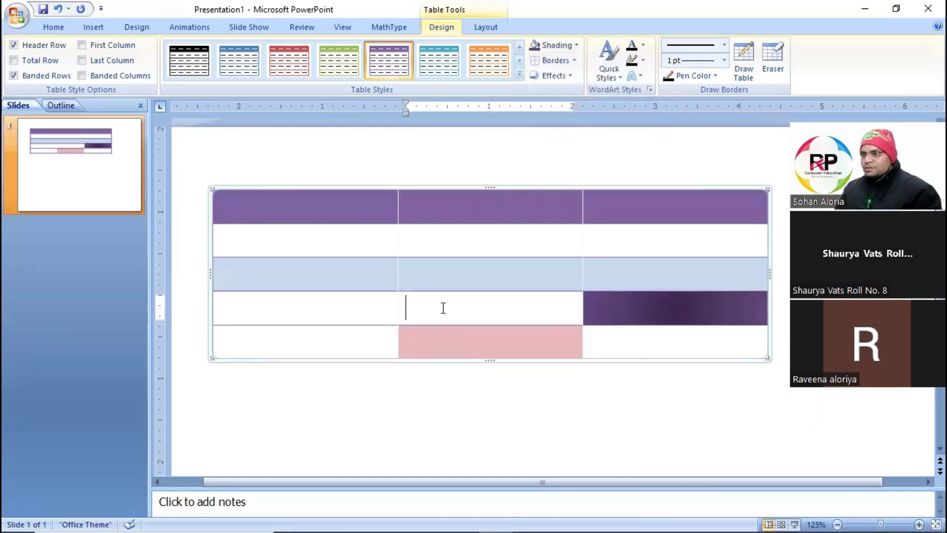
{"action": "left_click", "coordinate": [364, 310]}
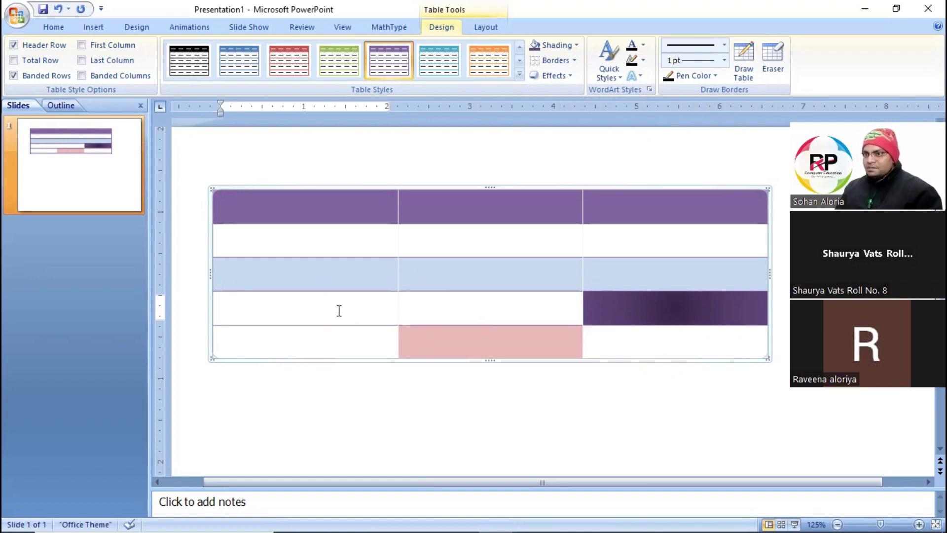
{"action": "left_click", "coordinate": [552, 45]}
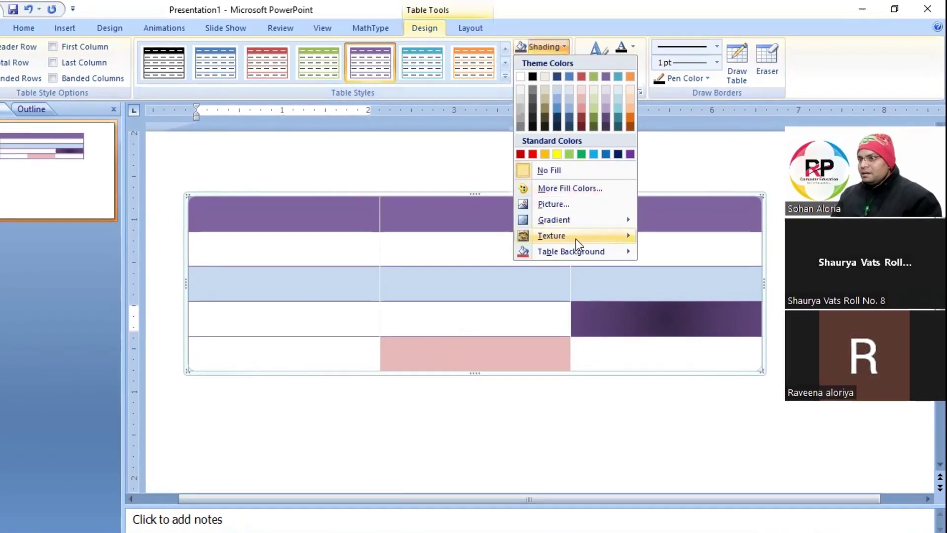
{"action": "mouse_move", "coordinate": [562, 232]}
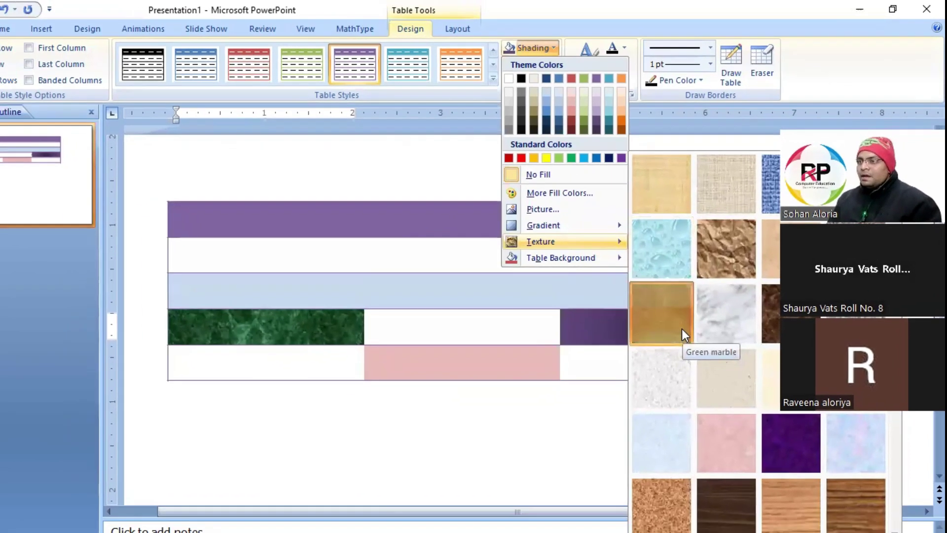
{"action": "left_click", "coordinate": [675, 339]}
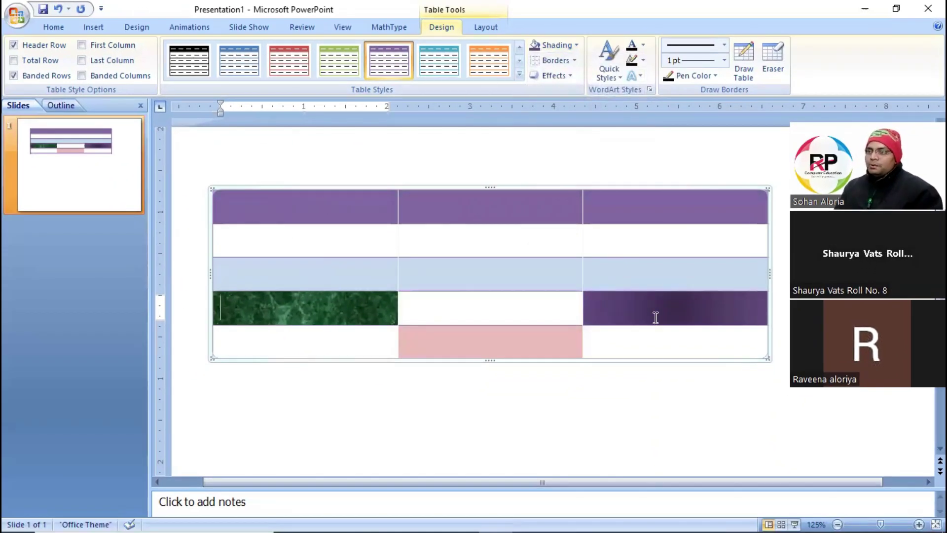
{"action": "left_click", "coordinate": [577, 45]}
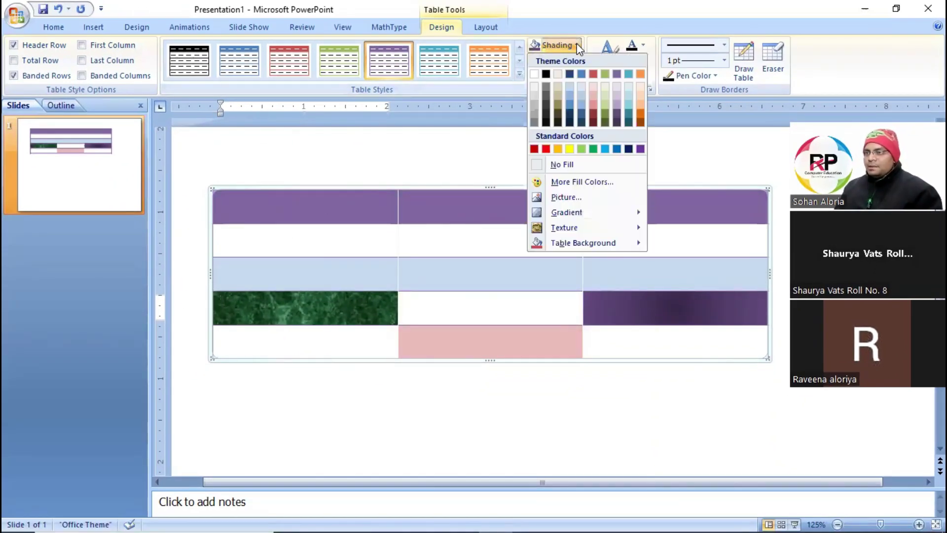
{"action": "left_click", "coordinate": [296, 192]}
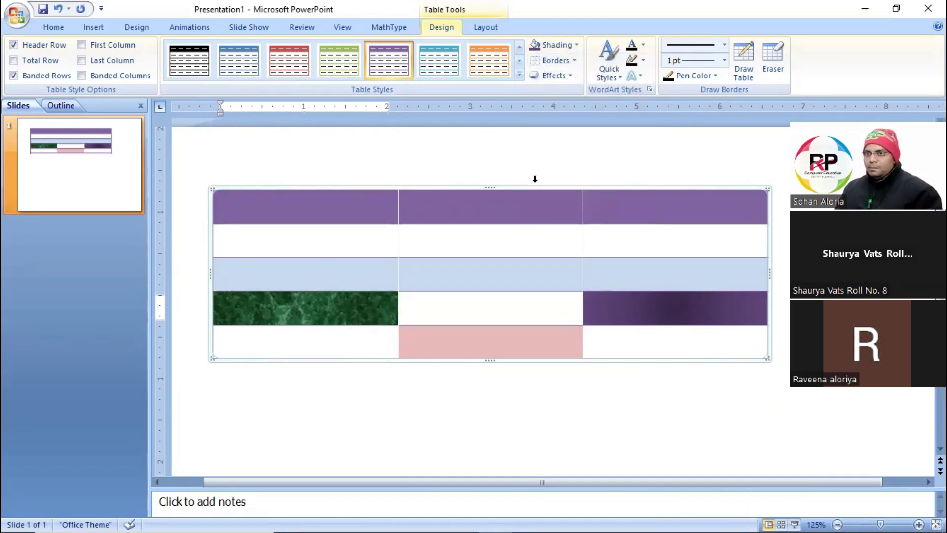
{"action": "left_click", "coordinate": [244, 188]}
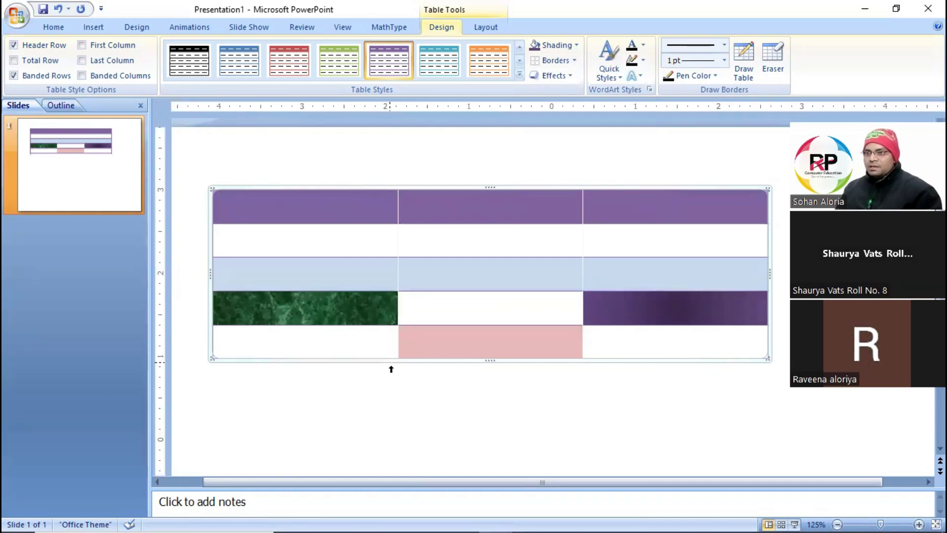
- Set the table background to a light red theme colour
{"action": "left_click", "coordinate": [613, 383]}
{"action": "left_click", "coordinate": [450, 243]}
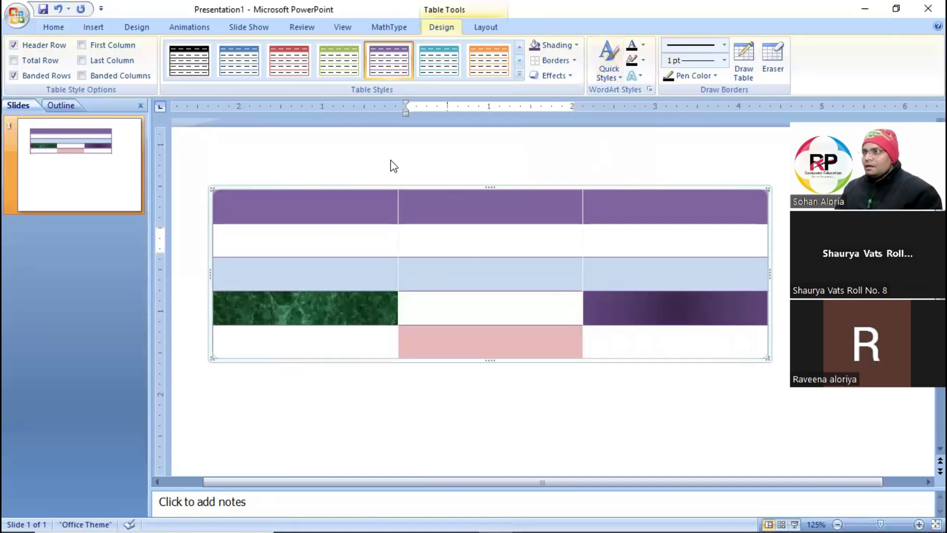
{"action": "left_click", "coordinate": [465, 190]}
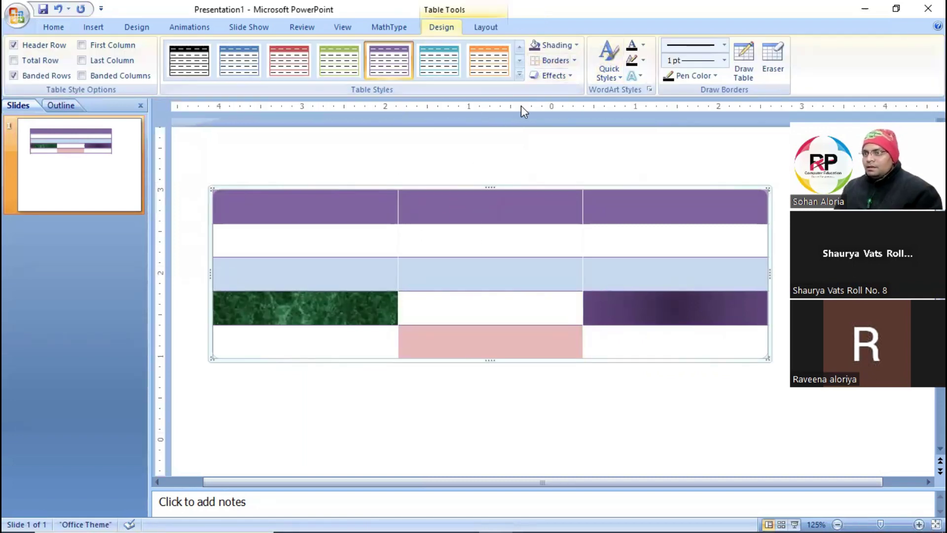
{"action": "left_click", "coordinate": [450, 235]}
{"action": "left_click", "coordinate": [574, 45]}
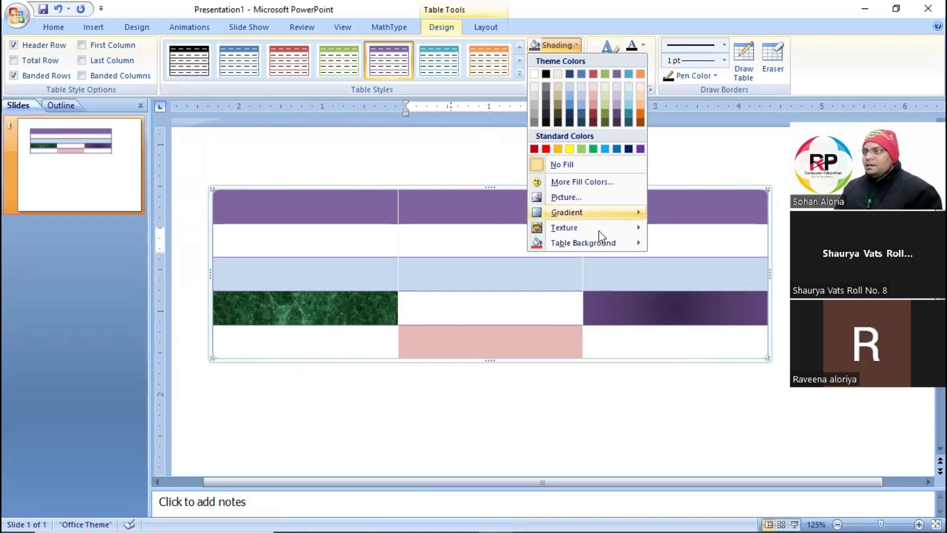
{"action": "mouse_move", "coordinate": [601, 244]}
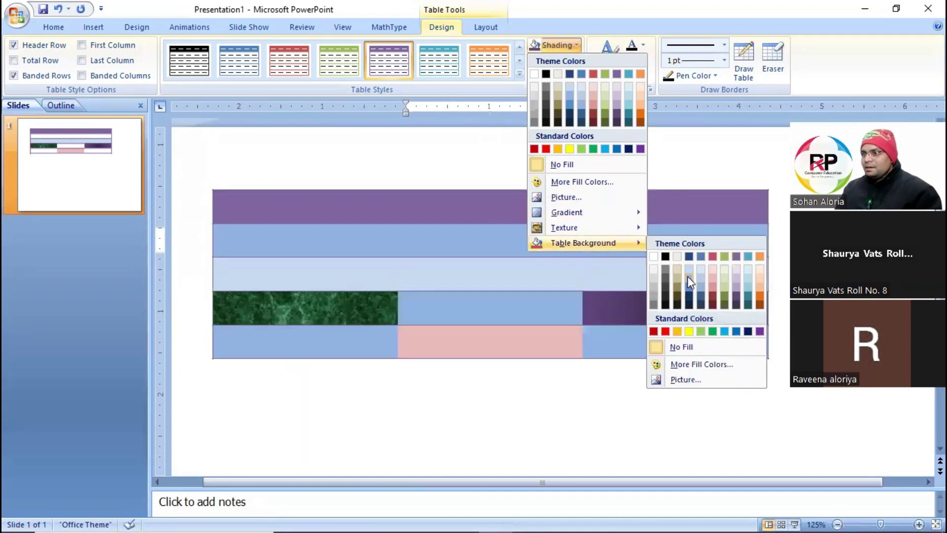
{"action": "left_click", "coordinate": [713, 277]}
{"action": "left_click", "coordinate": [619, 421]}
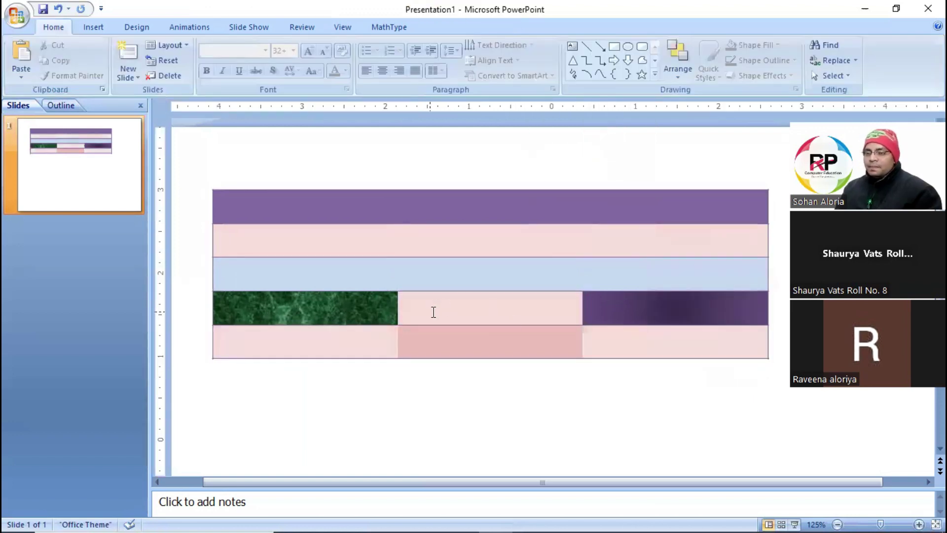
- Undo the table background, the individual cell fills, the added fifth row and the third row's blue shading
{"action": "left_click", "coordinate": [400, 311]}
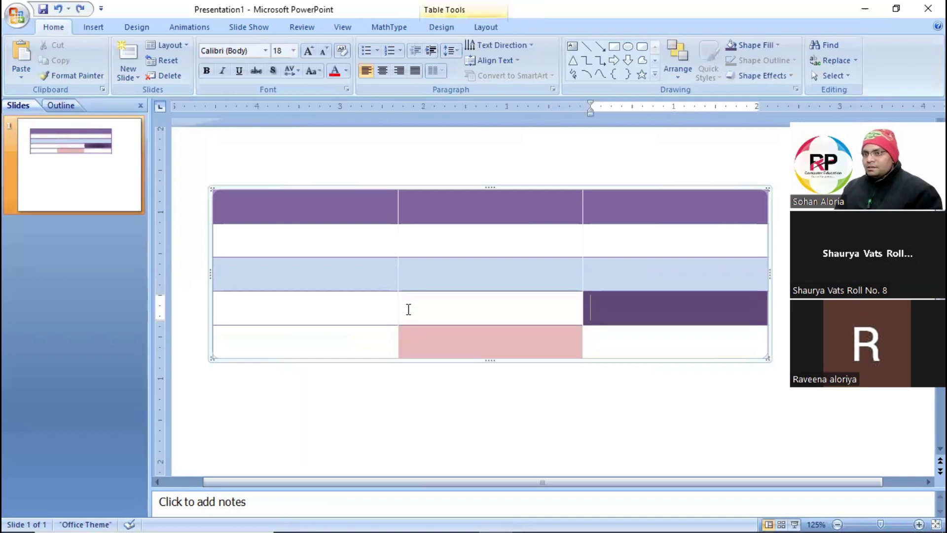
{"action": "key", "text": "ctrl+z"}
{"action": "key", "text": "ctrl+z"}
{"action": "key", "text": "ctrl+z"}
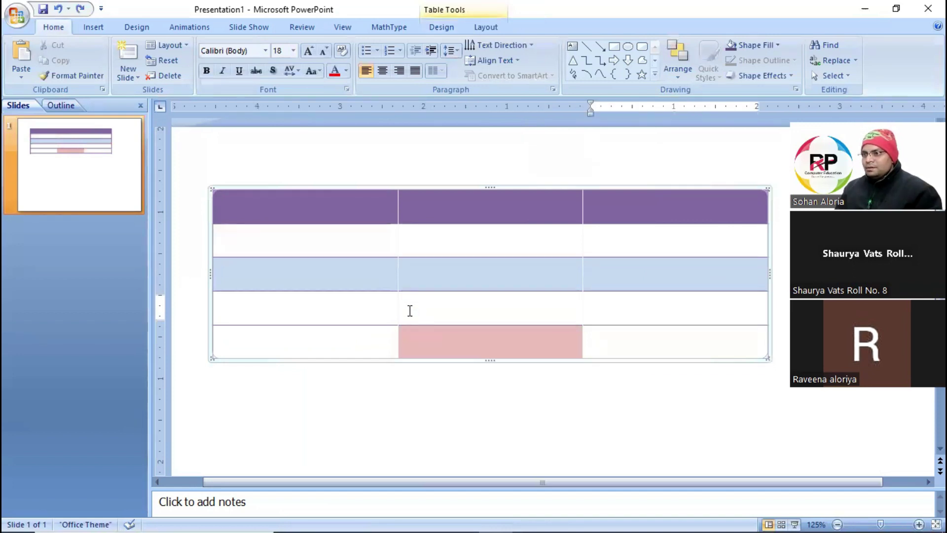
{"action": "key", "text": "ctrl+z"}
{"action": "key", "text": "ctrl+z"}
{"action": "key", "text": "ctrl+z"}
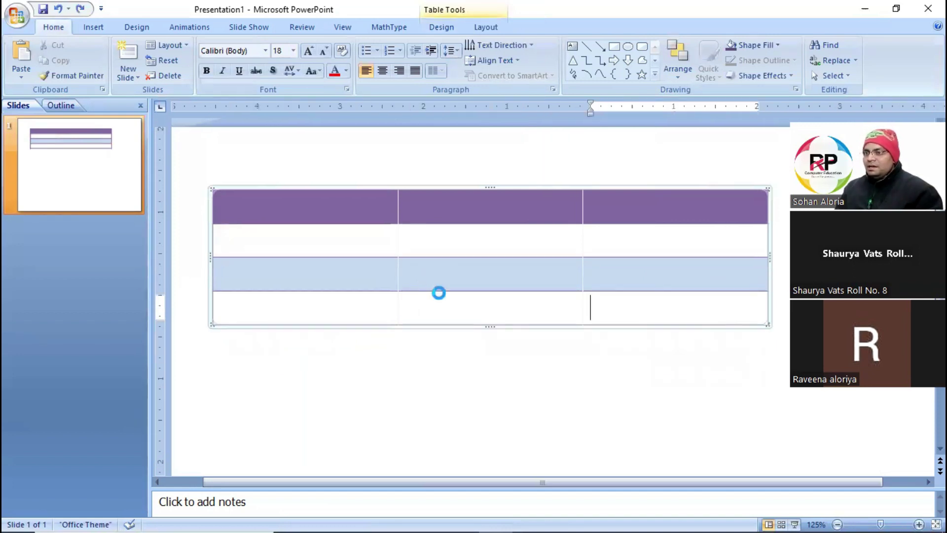
{"action": "key", "text": "Tab"}
{"action": "key", "text": "Tab"}
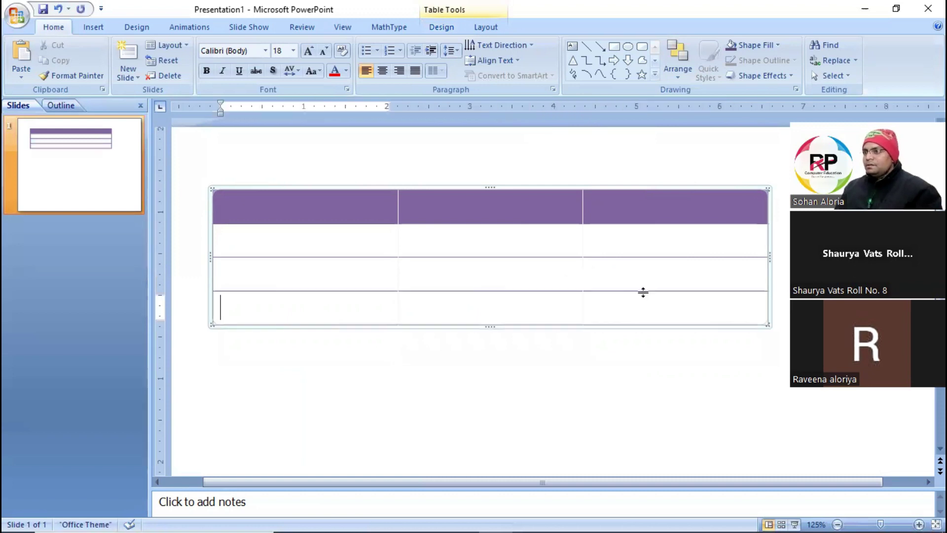
- Examine the table background fill options among the shading choices for the table
{"action": "left_click", "coordinate": [292, 254]}
{"action": "left_click", "coordinate": [713, 298], "text": "shift"}
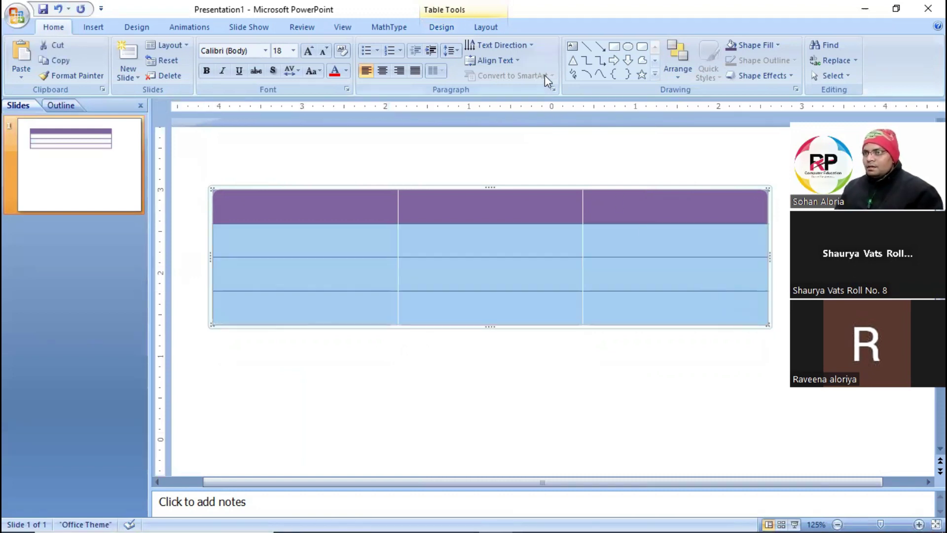
{"action": "left_click", "coordinate": [497, 28]}
{"action": "left_click", "coordinate": [455, 24]}
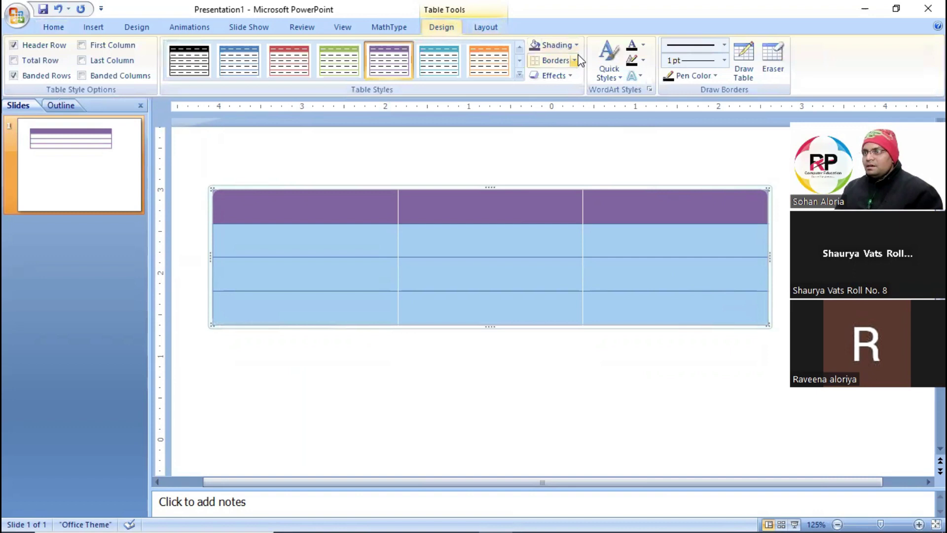
{"action": "left_click", "coordinate": [339, 284]}
{"action": "left_click", "coordinate": [339, 284]}
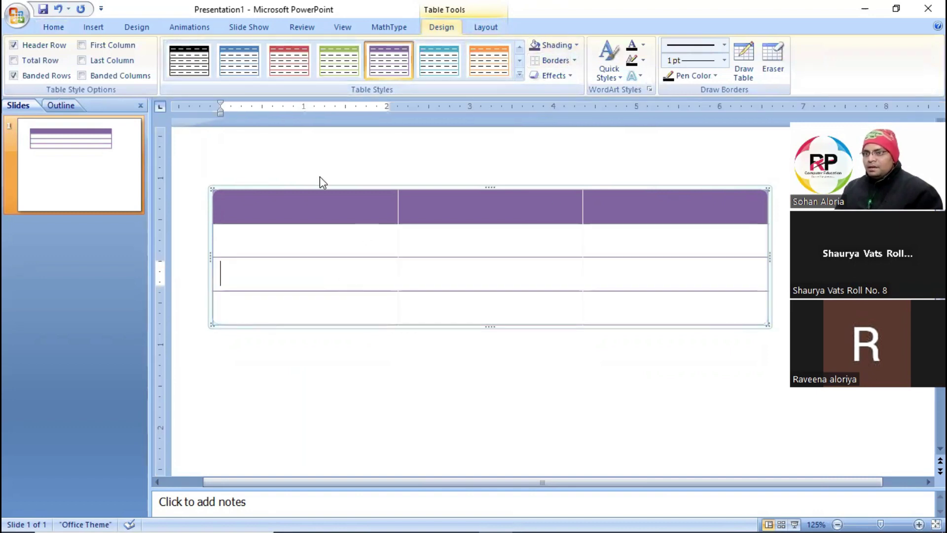
{"action": "left_click", "coordinate": [577, 44]}
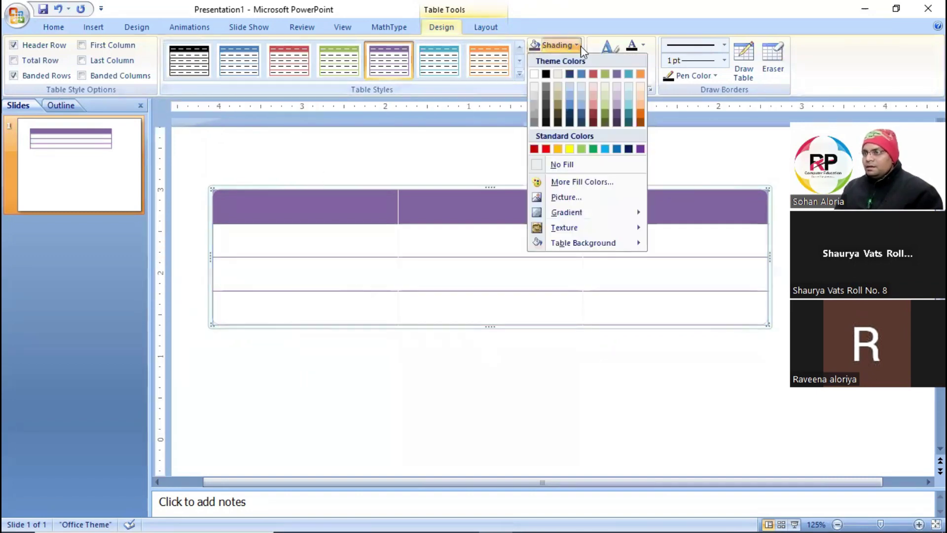
{"action": "mouse_move", "coordinate": [606, 253]}
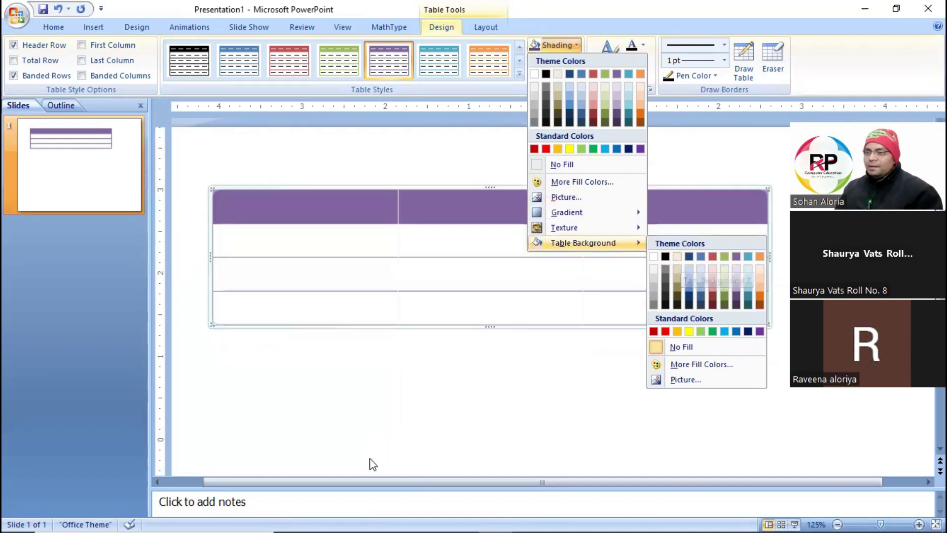
- Apply All Borders to the whole table
{"action": "left_click", "coordinate": [352, 233]}
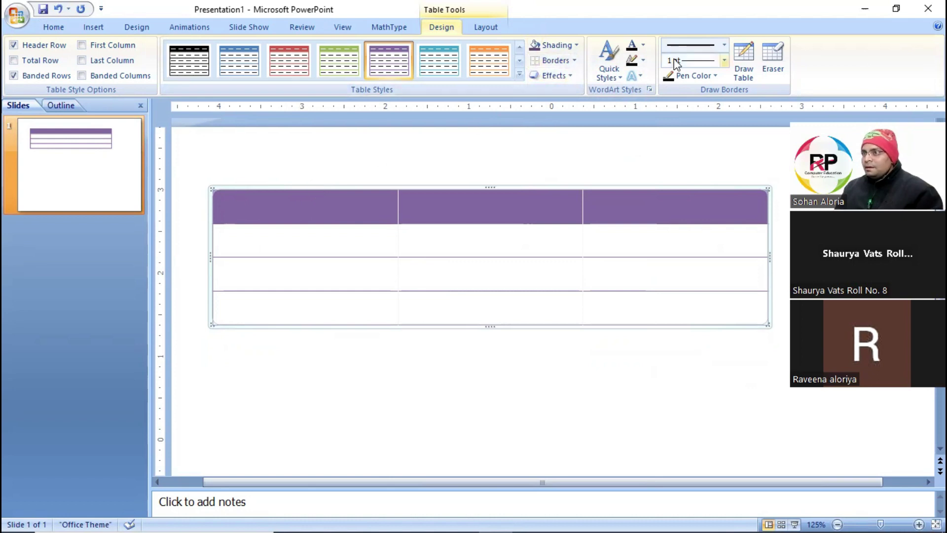
{"action": "left_click", "coordinate": [574, 61]}
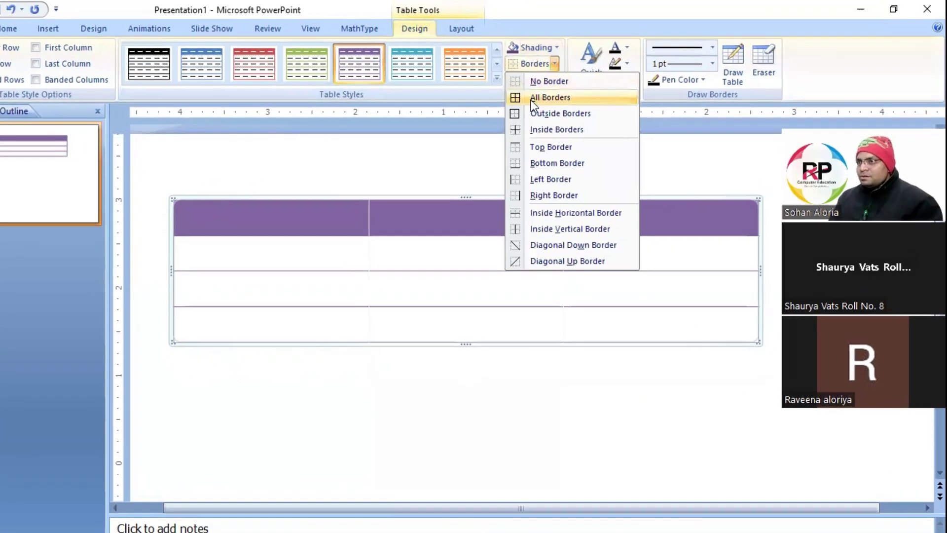
{"action": "left_click", "coordinate": [521, 101]}
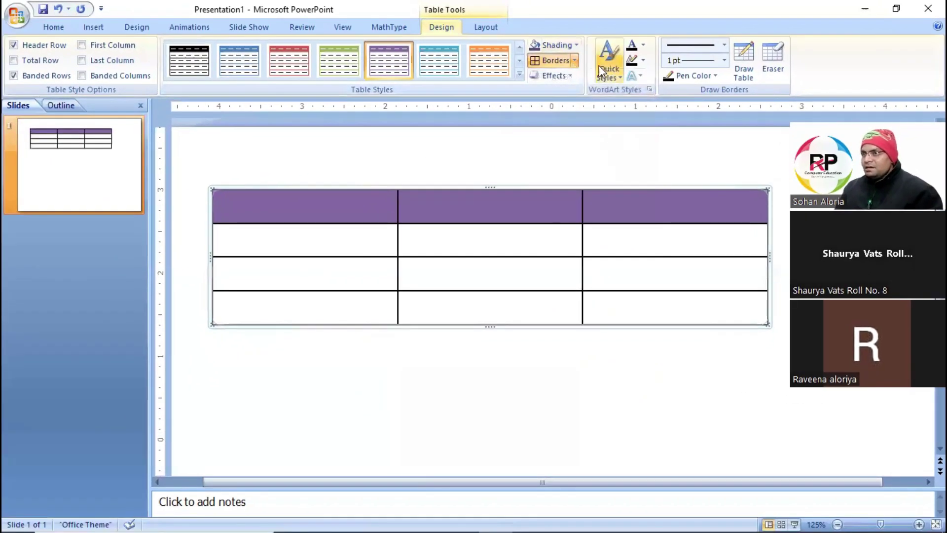
- Add a Diagonal Up Border to the first cell of the header row
{"action": "left_click", "coordinate": [574, 61]}
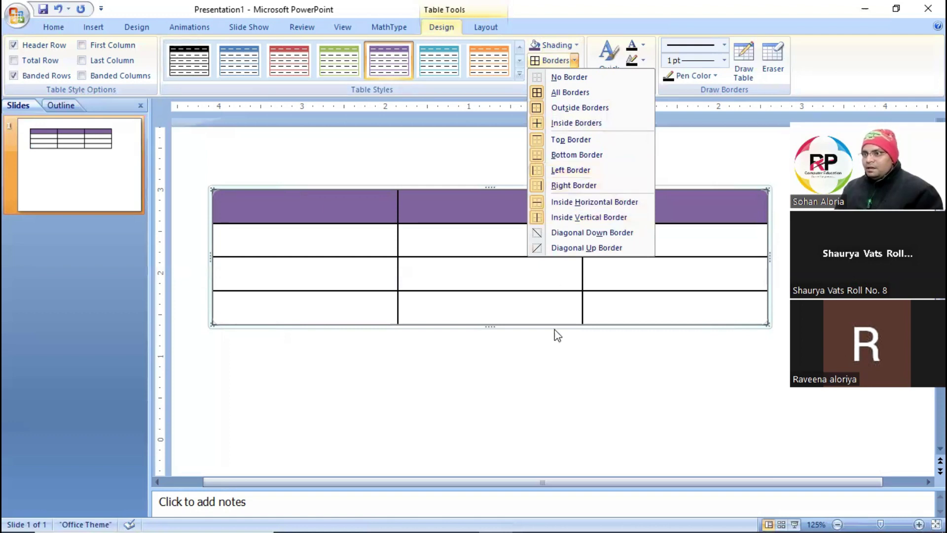
{"action": "left_click", "coordinate": [360, 277]}
{"action": "left_click", "coordinate": [256, 218]}
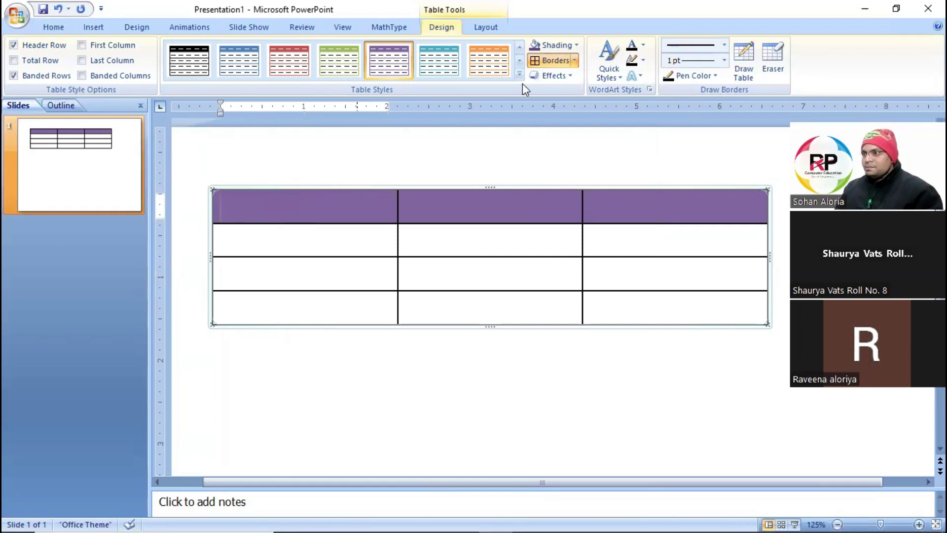
{"action": "left_click", "coordinate": [574, 60]}
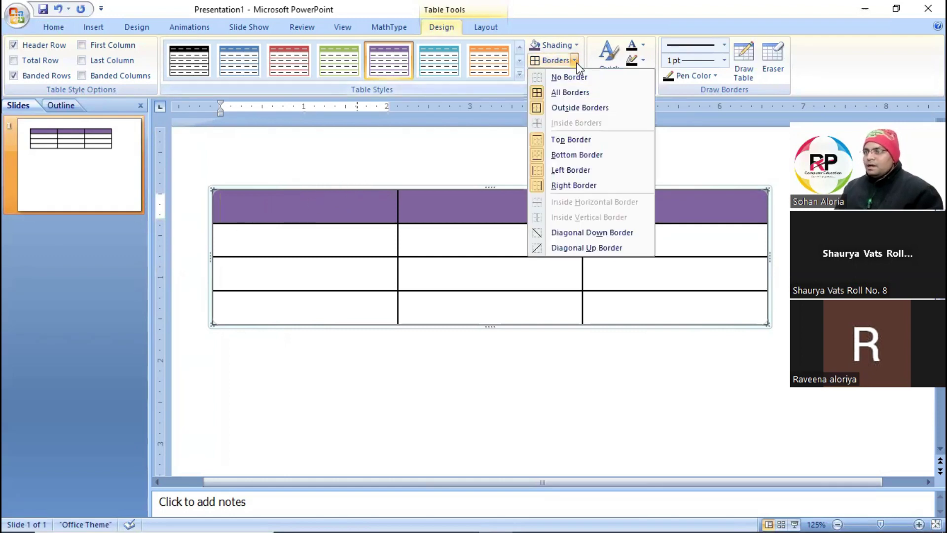
{"action": "left_click", "coordinate": [558, 248]}
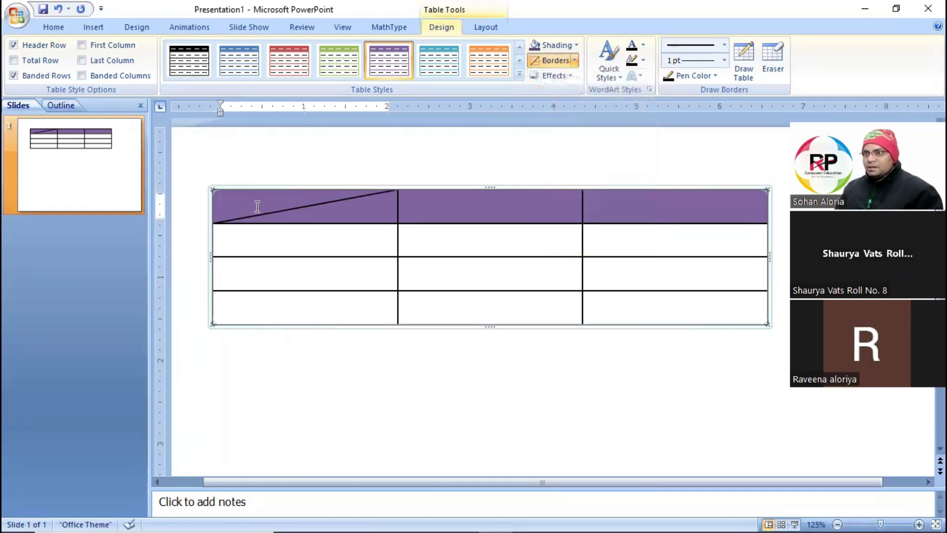
- Remove the outside and inside borders from the whole table
{"action": "left_click", "coordinate": [574, 60]}
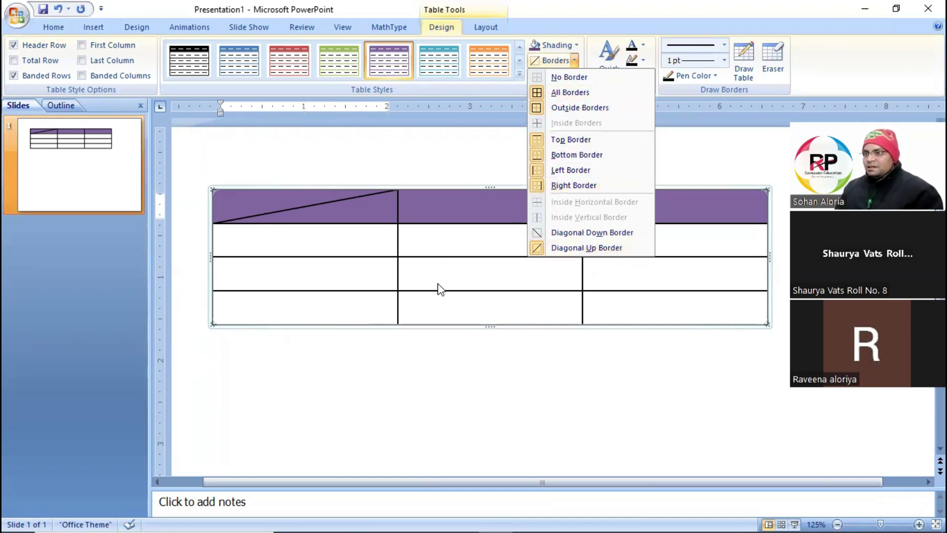
{"action": "left_click", "coordinate": [370, 211]}
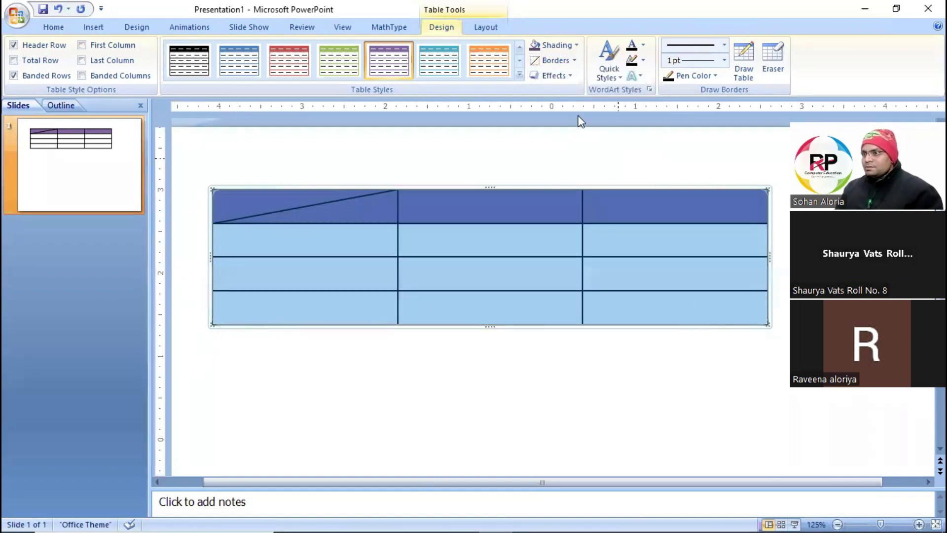
{"action": "left_click", "coordinate": [580, 60]}
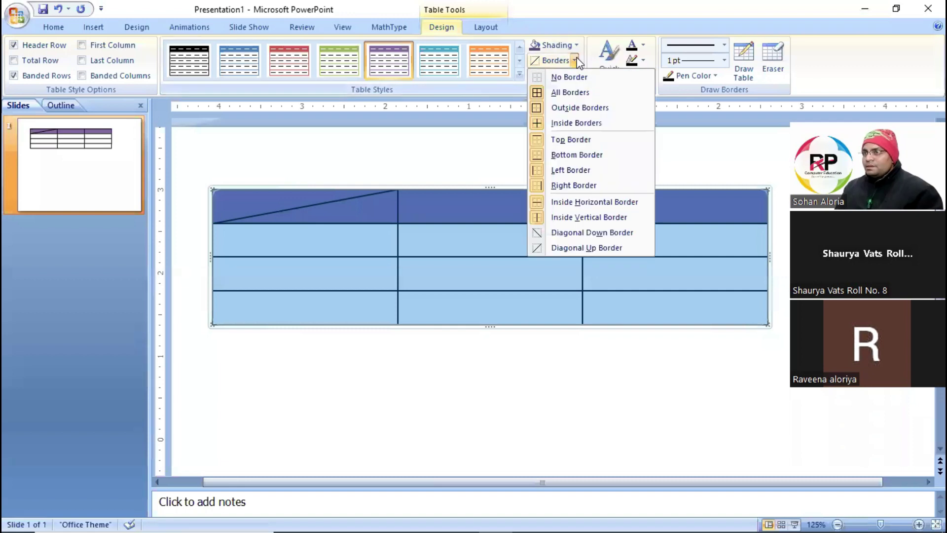
{"action": "left_click", "coordinate": [564, 109]}
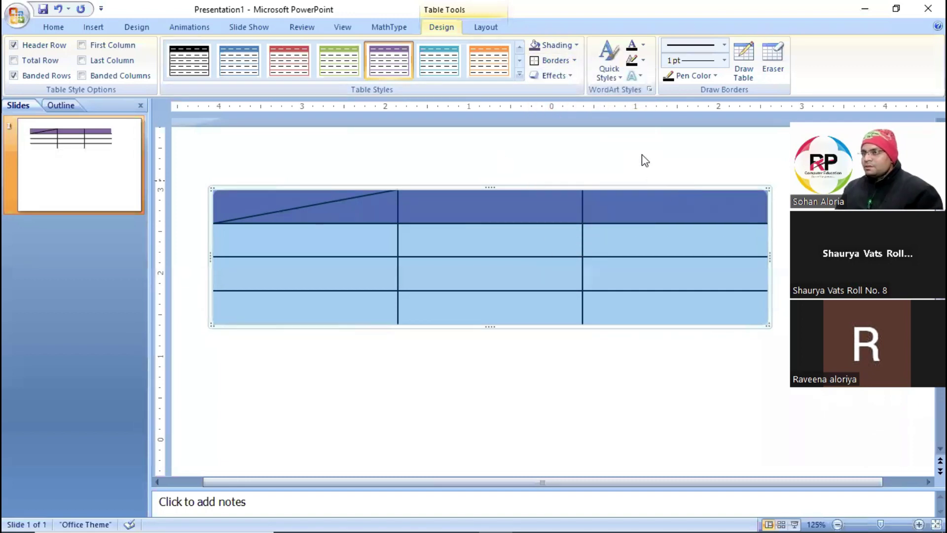
{"action": "left_click", "coordinate": [574, 60]}
{"action": "left_click", "coordinate": [541, 128]}
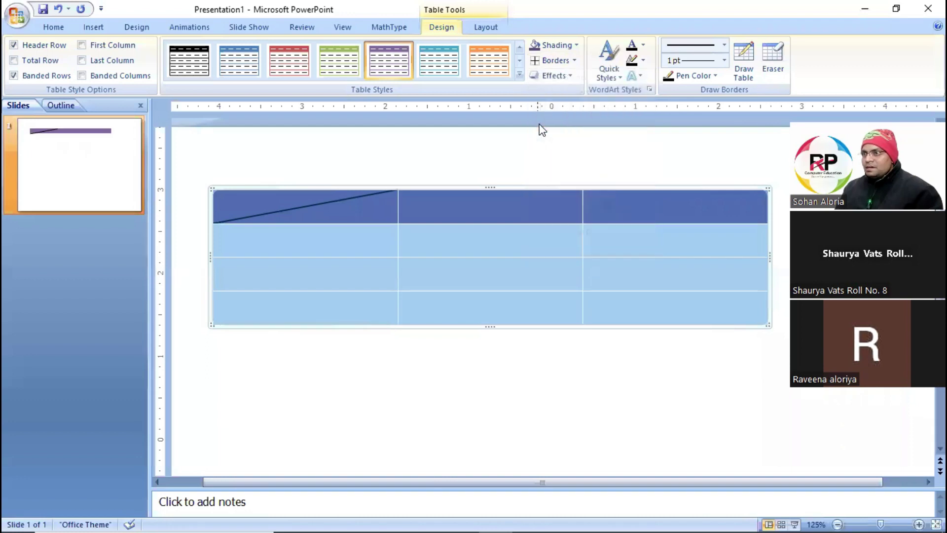
- Switch the Diagonal Up Border on and back off for all cells of the table
{"action": "left_click", "coordinate": [574, 60]}
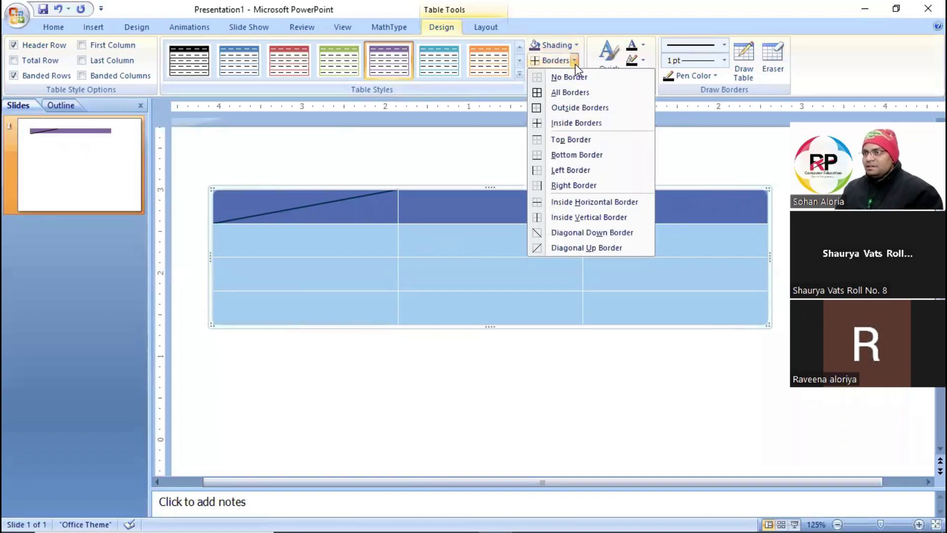
{"action": "left_click", "coordinate": [540, 249]}
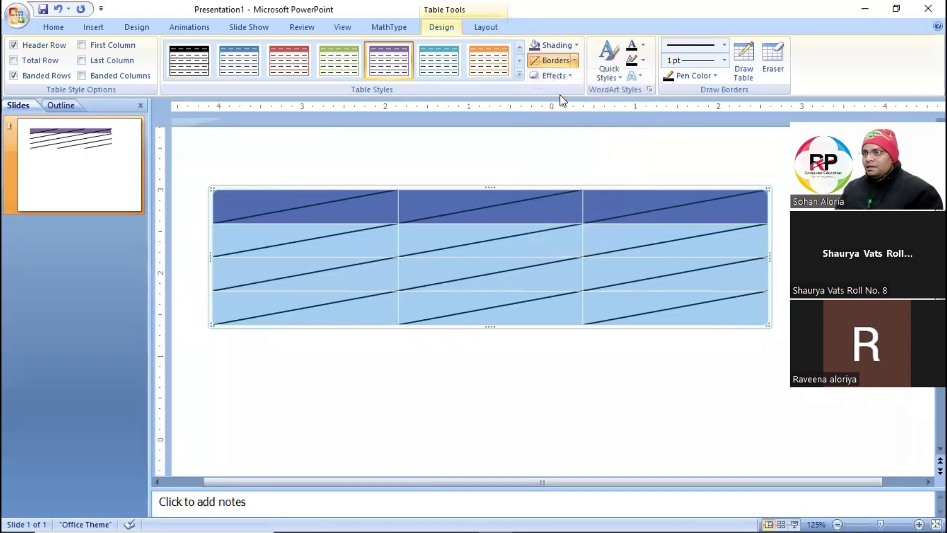
{"action": "left_click", "coordinate": [575, 61]}
{"action": "left_click", "coordinate": [552, 250]}
{"action": "key", "text": "Delete"}
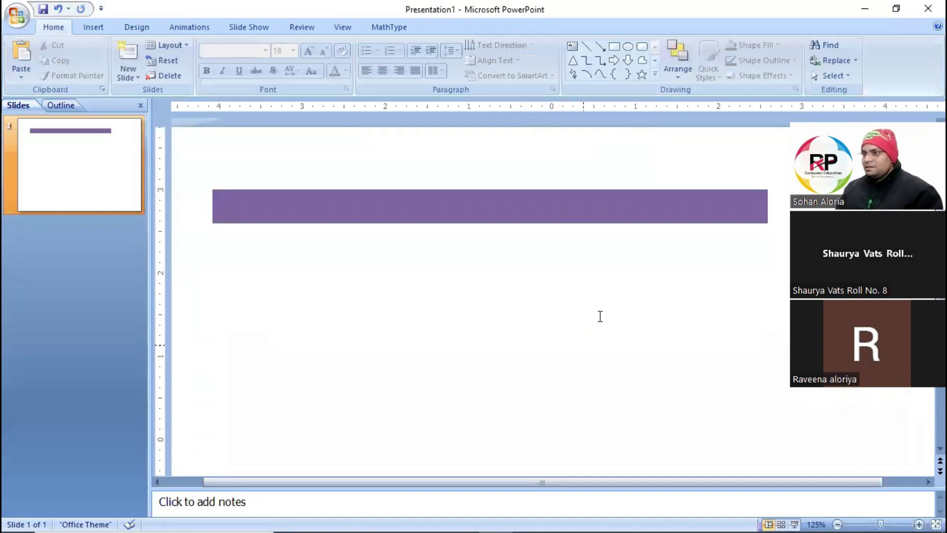
{"action": "key", "text": "ctrl+z"}
{"action": "key", "text": "ctrl+y"}
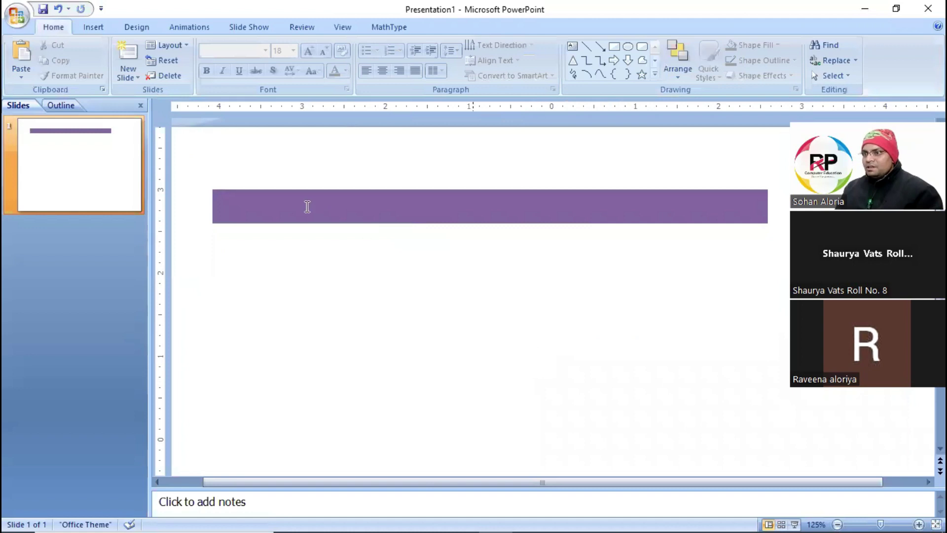
{"action": "key", "text": "ctrl+z"}
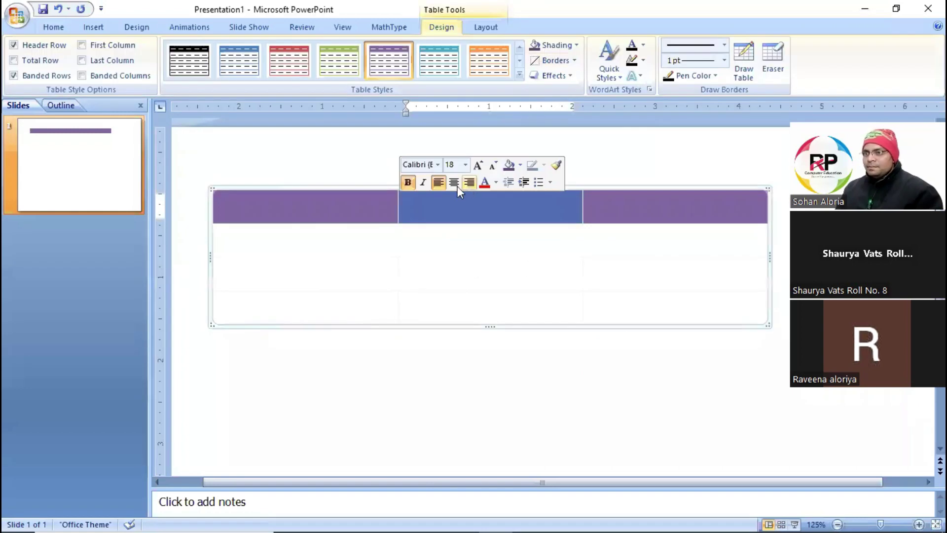
- Apply Outside Borders to the whole table
{"action": "left_click", "coordinate": [574, 61]}
{"action": "left_click", "coordinate": [564, 107]}
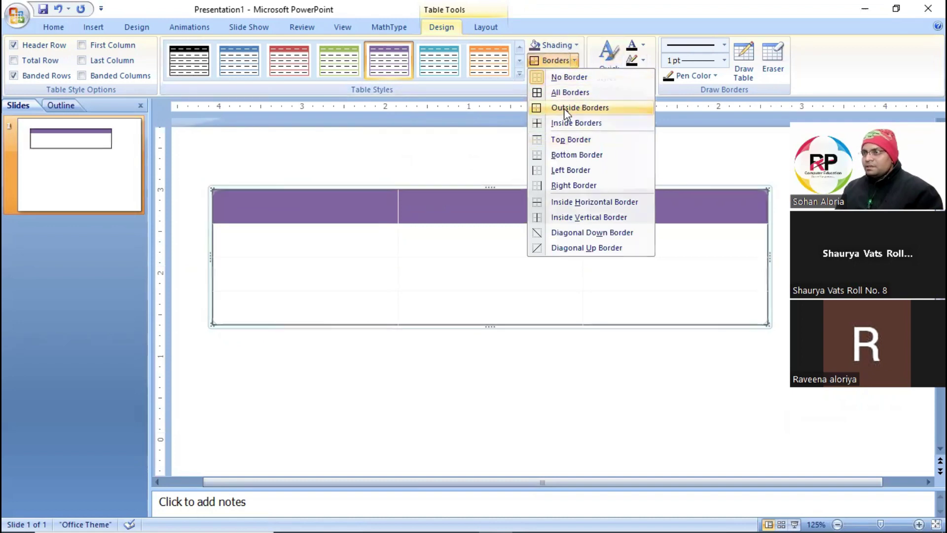
{"action": "left_click", "coordinate": [555, 362]}
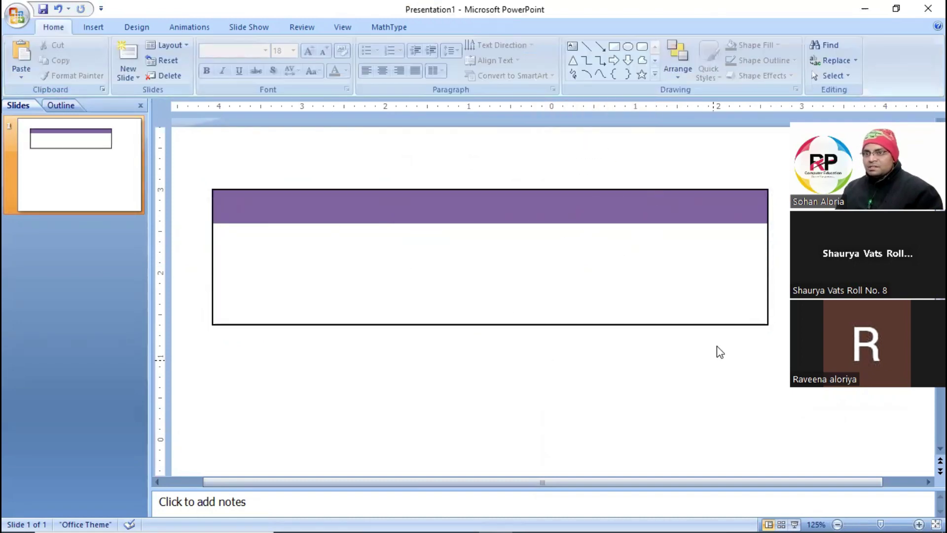
- Apply Inside Borders to the whole table
{"action": "left_click", "coordinate": [315, 236]}
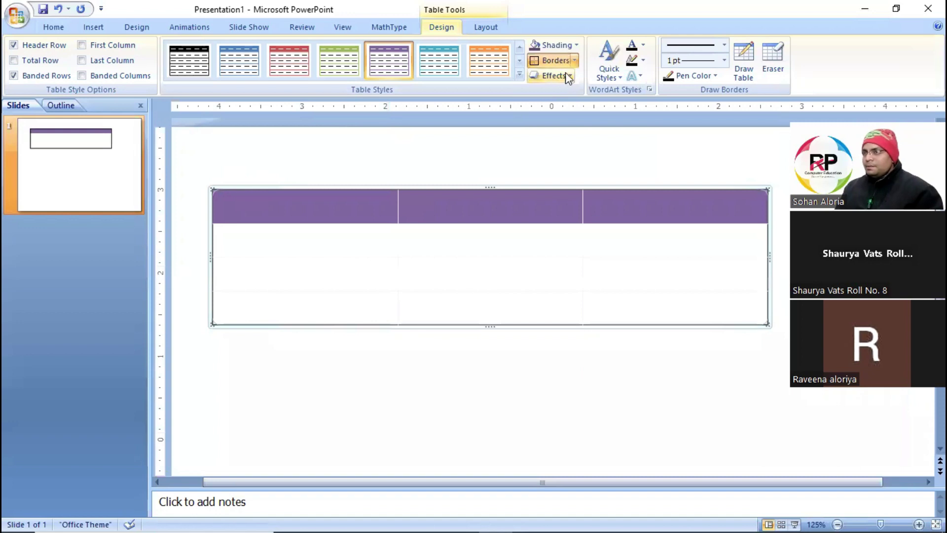
{"action": "left_click", "coordinate": [575, 60]}
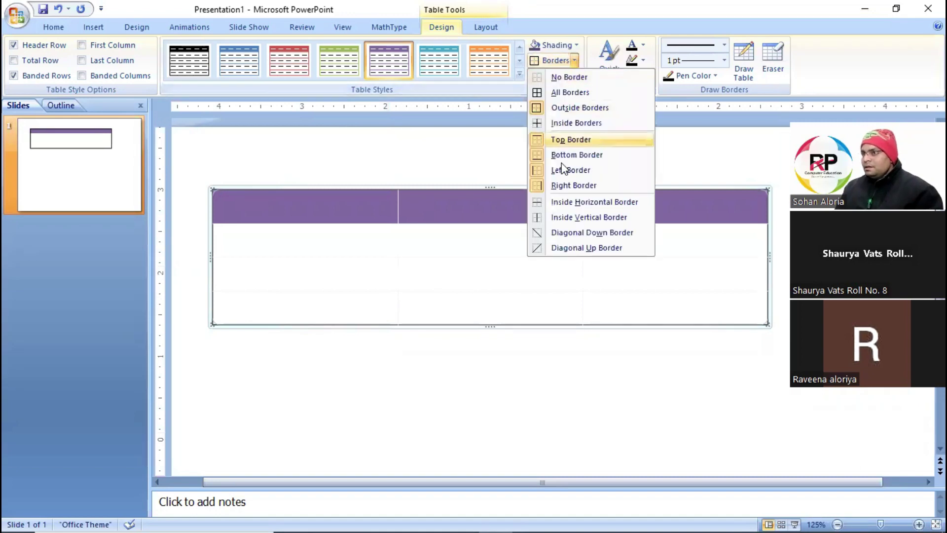
{"action": "left_click", "coordinate": [589, 125]}
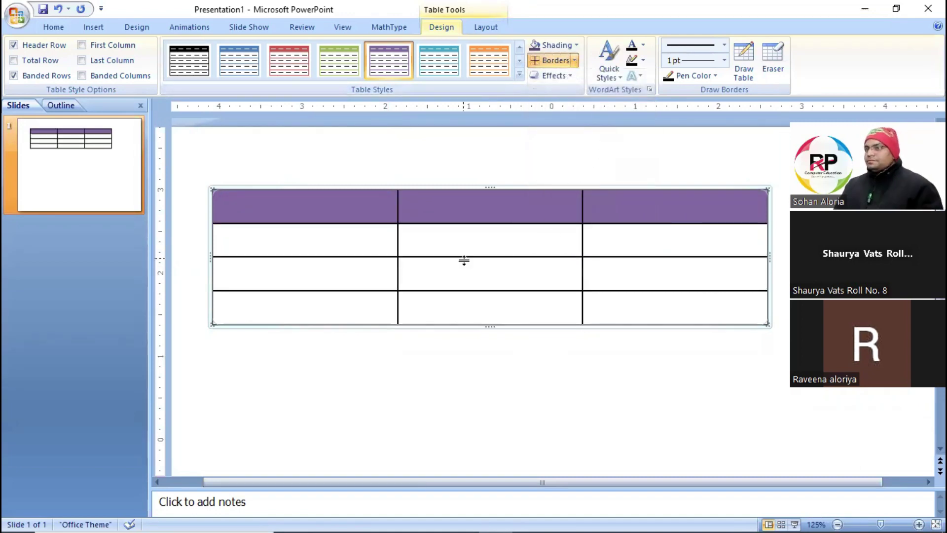
- Enter "S. No." in the first cell of the table's second row
{"action": "left_click", "coordinate": [364, 248]}
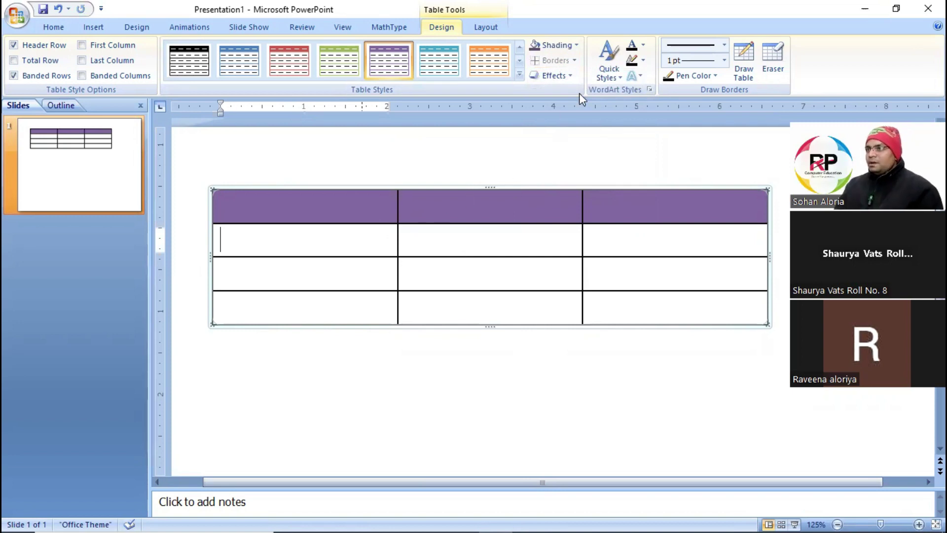
{"action": "left_click", "coordinate": [617, 75]}
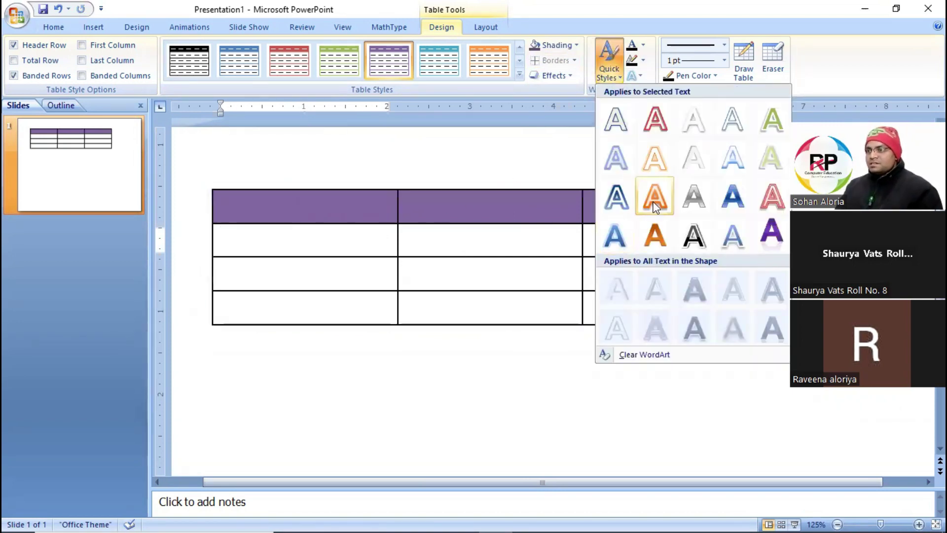
{"action": "left_click", "coordinate": [325, 206]}
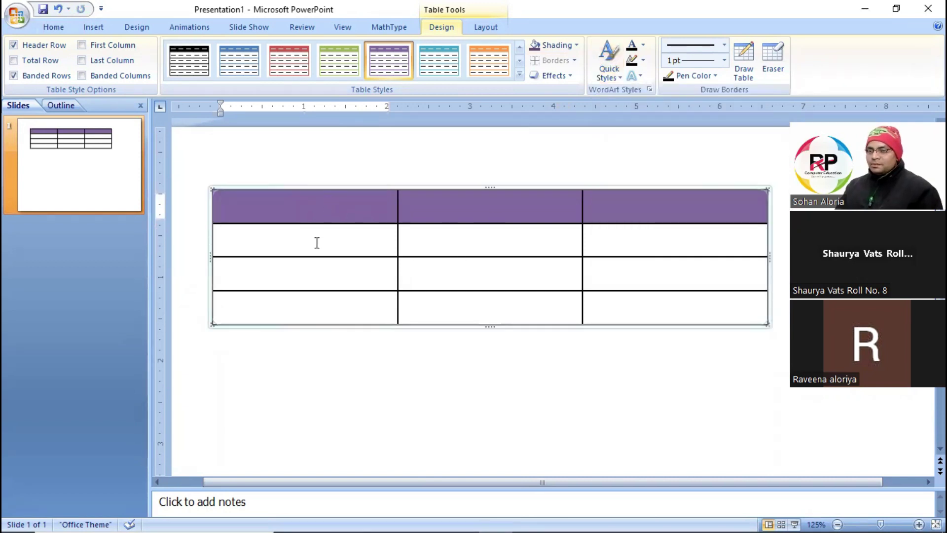
{"action": "type", "text": "S. No."}
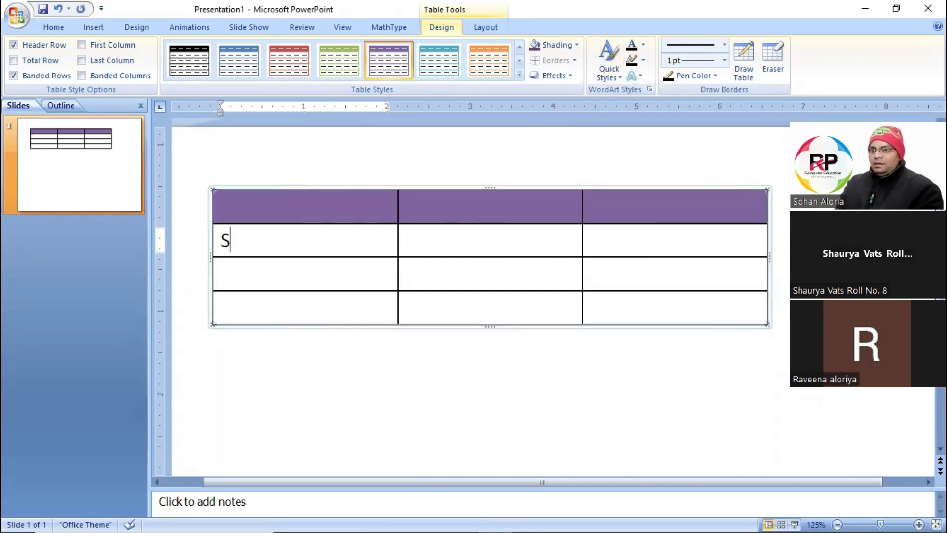
{"action": "key", "text": "shift+Left"}
{"action": "key", "text": "shift+Left"}
{"action": "key", "text": "shift+Left"}
{"action": "key", "text": "shift+Left"}
{"action": "key", "text": "shift+Left"}
{"action": "key", "text": "shift+Left"}
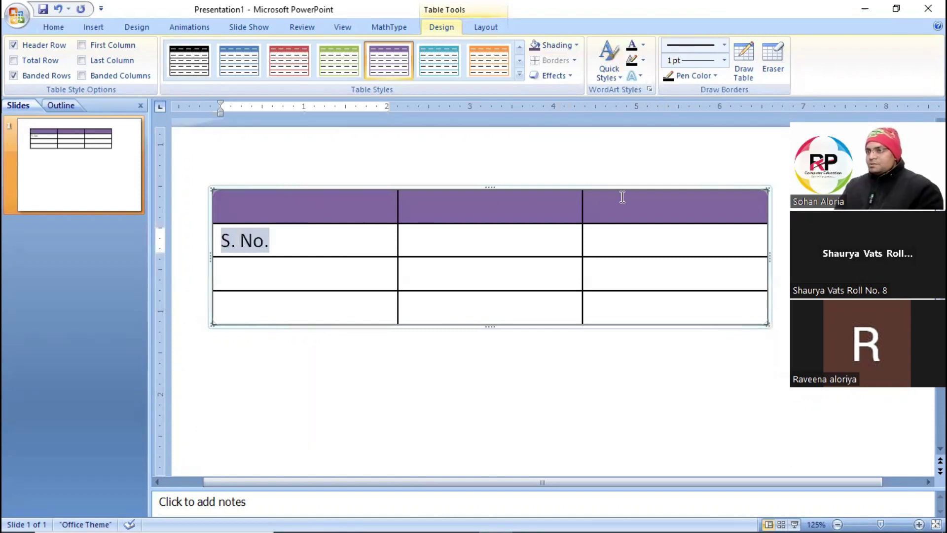
{"action": "left_click_drag", "start_coordinate": [298, 248], "coordinate": [224, 245]}
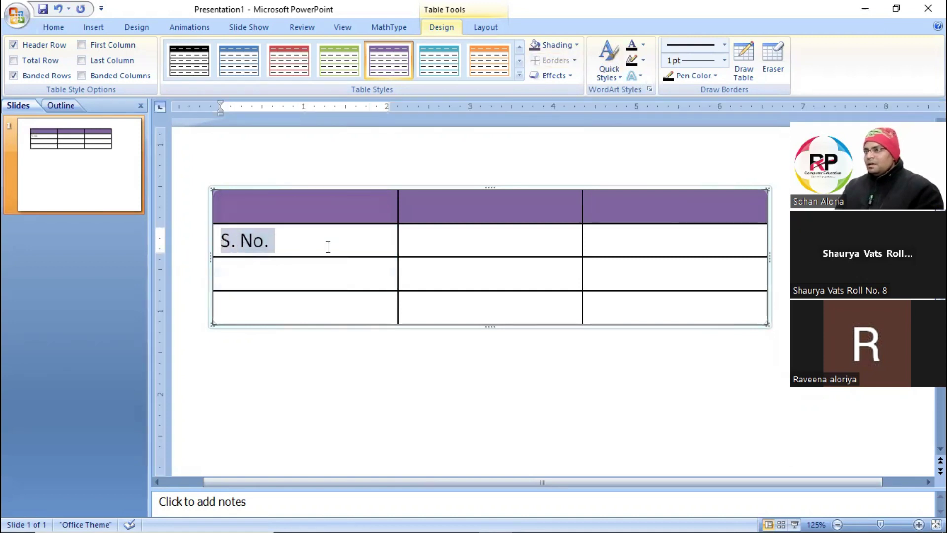
{"action": "left_click", "coordinate": [352, 245]}
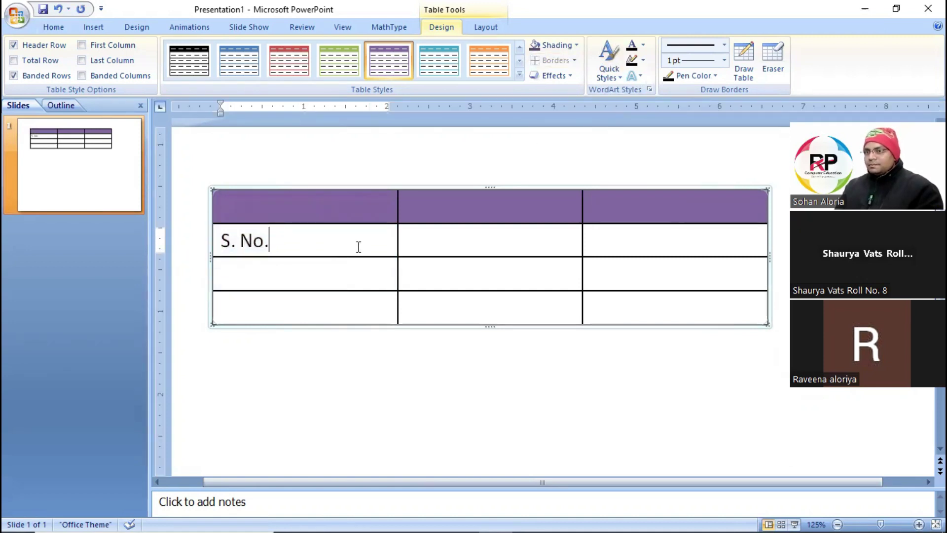
- Enter "S. No." in the middle cell of the second row using a bevelled blue WordArt quick style
{"action": "left_click", "coordinate": [439, 247]}
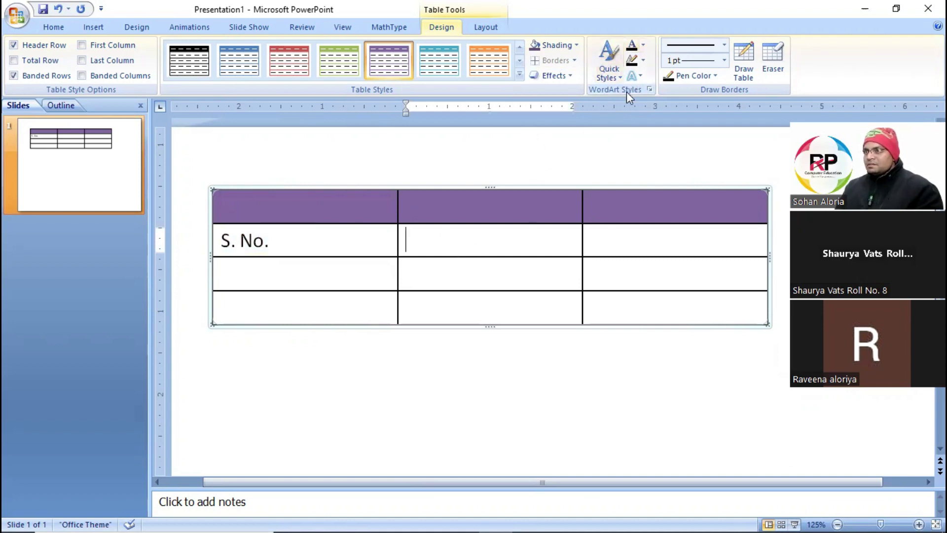
{"action": "left_click", "coordinate": [609, 59]}
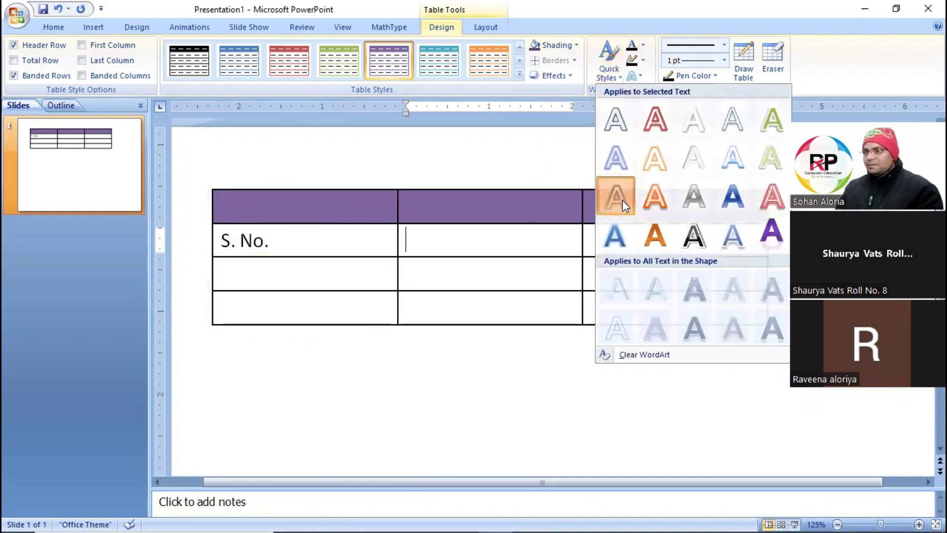
{"action": "left_click", "coordinate": [644, 191]}
{"action": "type", "text": "S. "}
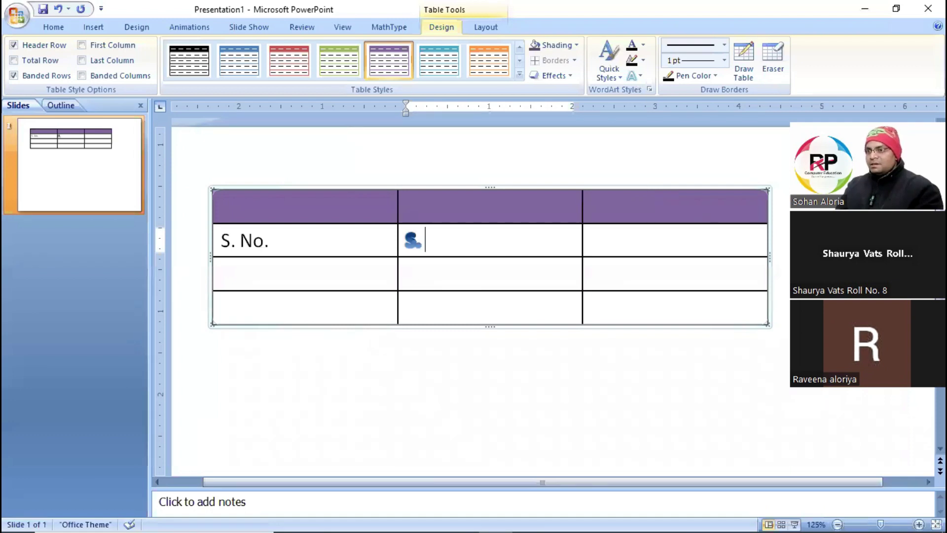
{"action": "type", "text": "No."}
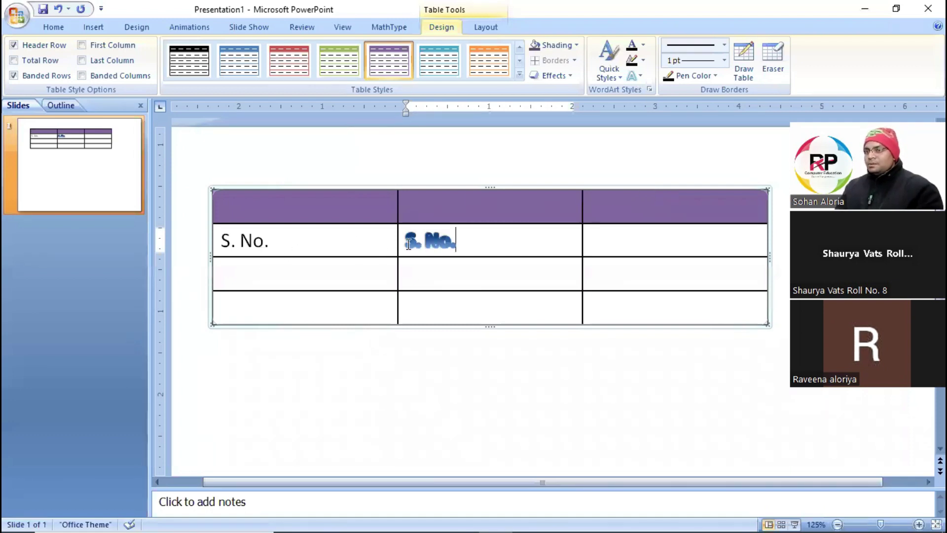
- Change the "S. No." text in the middle cell to the solid blue WordArt style, third row, fourth in the gallery
{"action": "left_click_drag", "start_coordinate": [473, 235], "coordinate": [320, 242]}
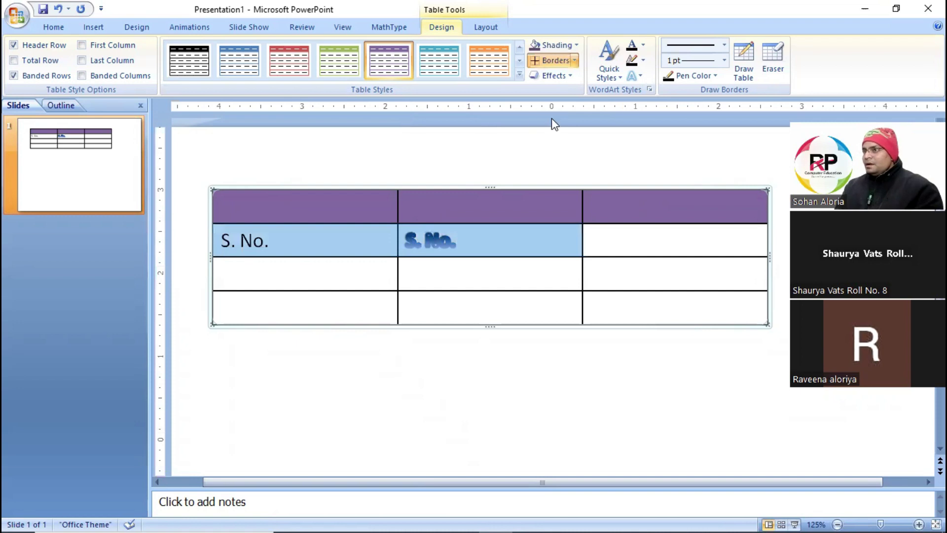
{"action": "left_click_drag", "start_coordinate": [474, 239], "coordinate": [399, 241]}
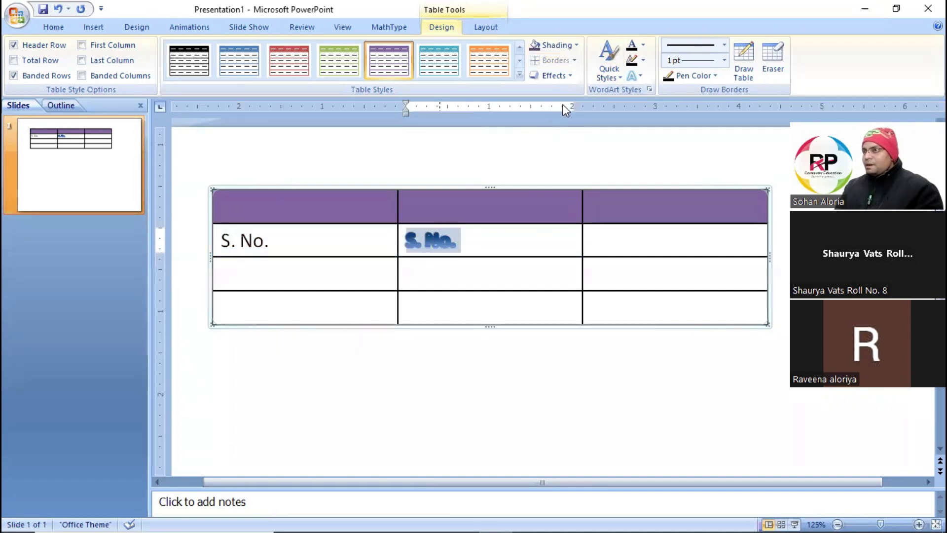
{"action": "left_click", "coordinate": [609, 64]}
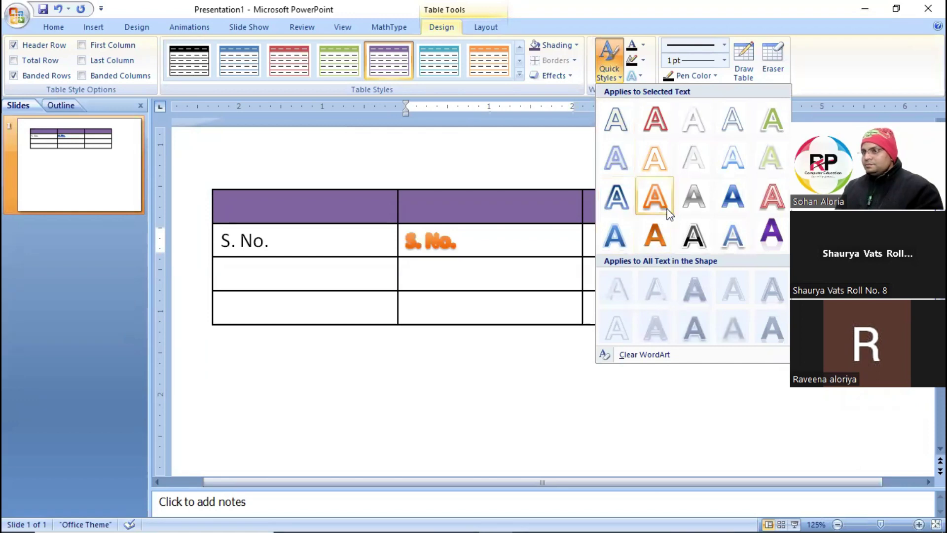
{"action": "left_click", "coordinate": [723, 212]}
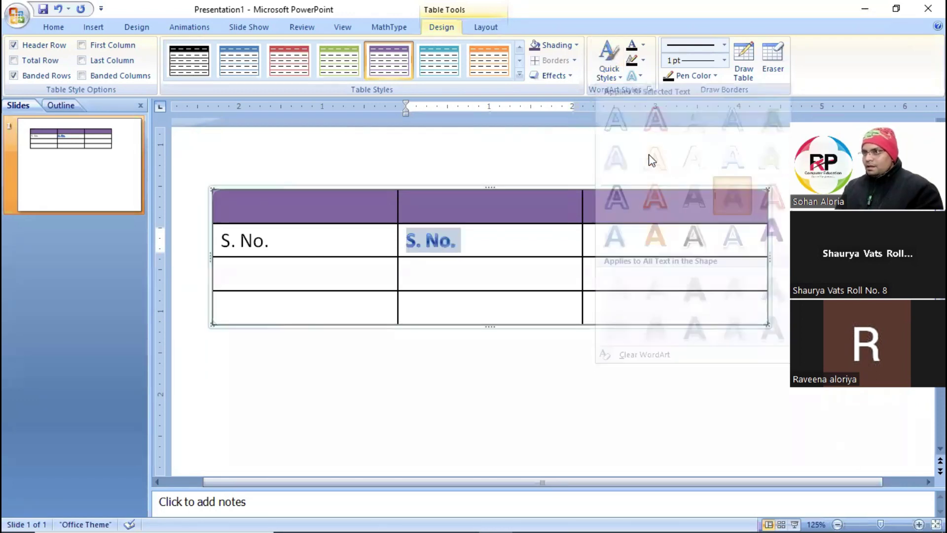
- Set the text fill of "S. No." in the second row's first cell to the dark orange theme color
{"action": "left_click", "coordinate": [644, 45]}
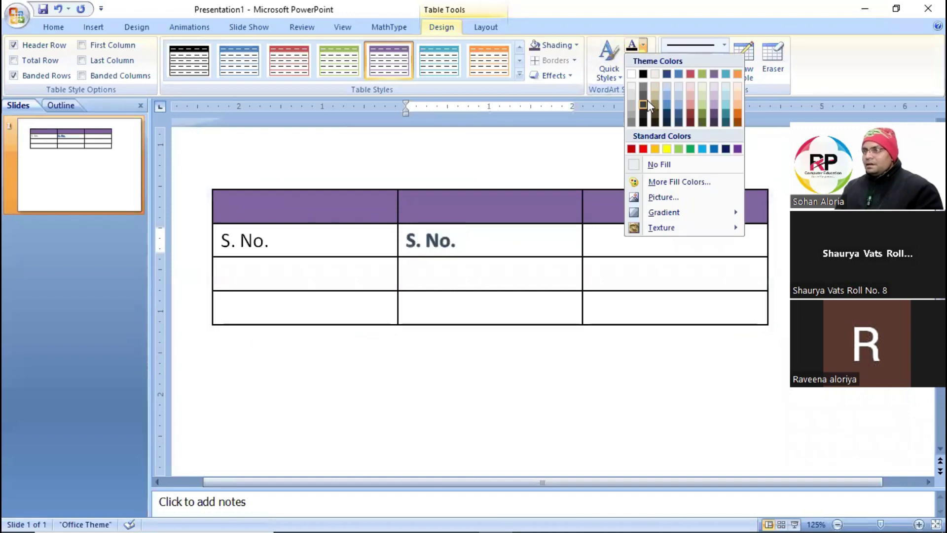
{"action": "left_click", "coordinate": [350, 268]}
{"action": "left_click_drag", "start_coordinate": [323, 236], "coordinate": [218, 239]}
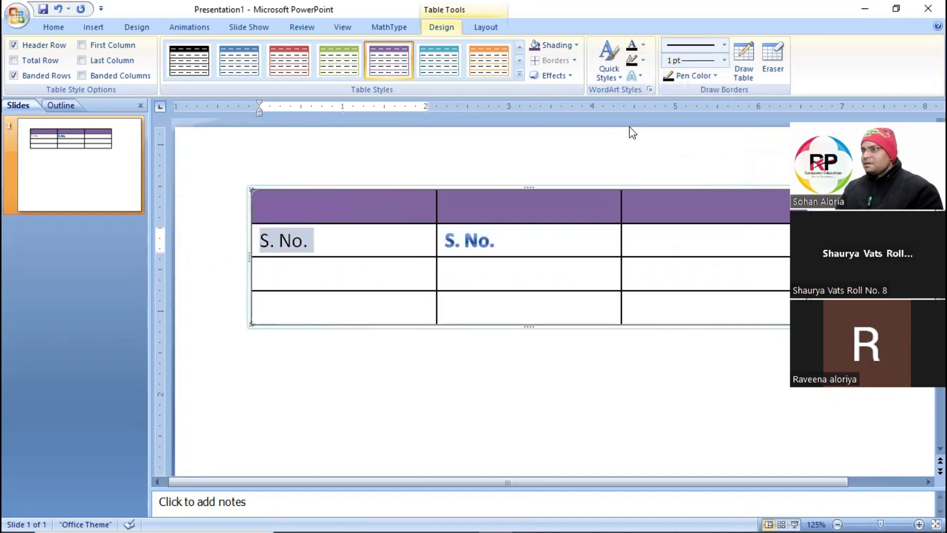
{"action": "left_click", "coordinate": [643, 45]}
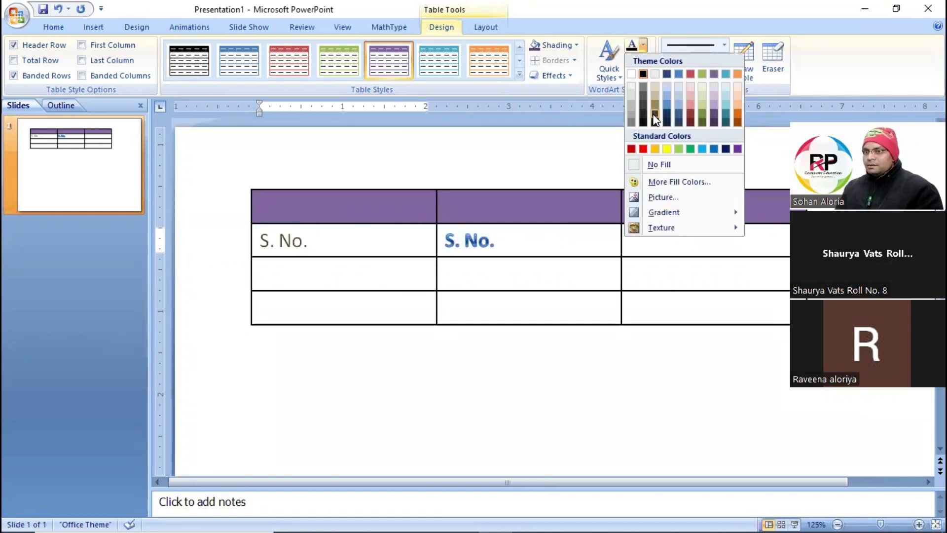
{"action": "left_click", "coordinate": [737, 114]}
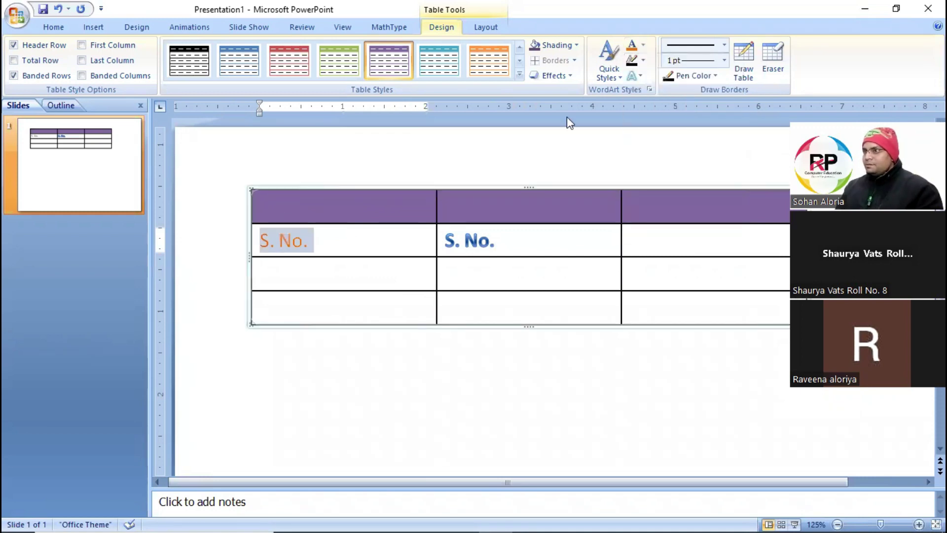
{"action": "left_click", "coordinate": [643, 60]}
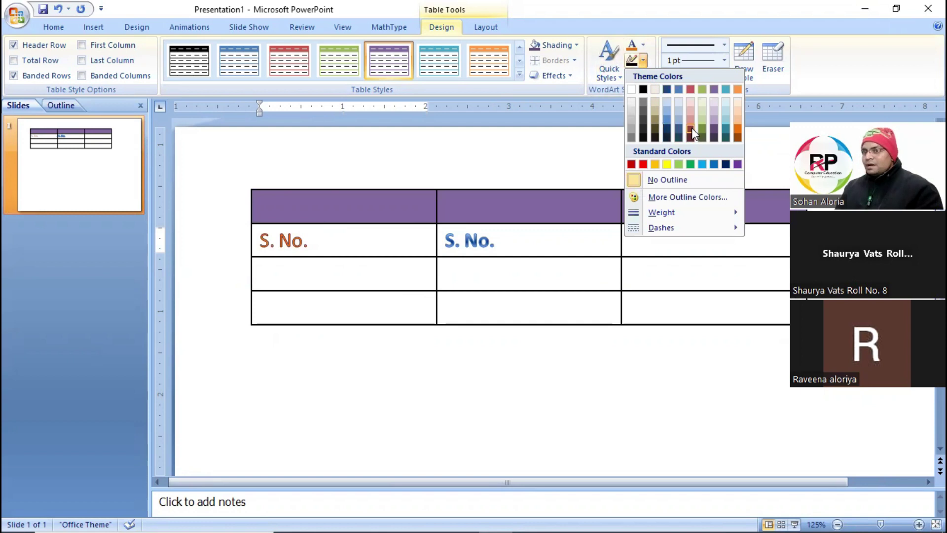
{"action": "left_click", "coordinate": [148, 246]}
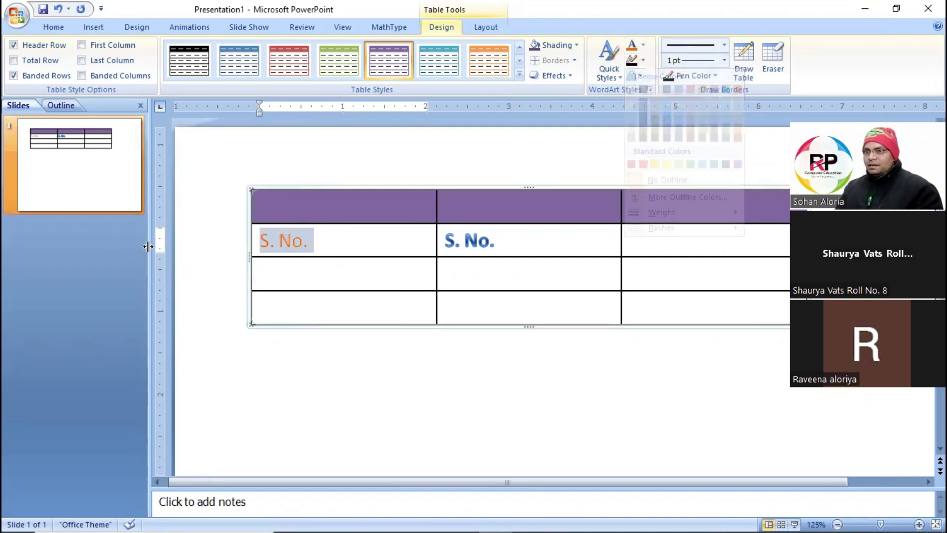
{"action": "left_click", "coordinate": [142, 243]}
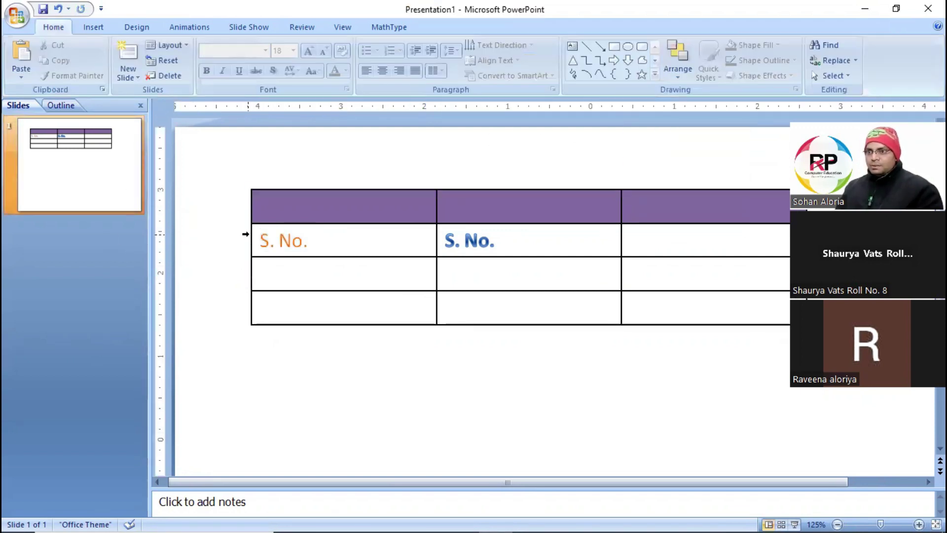
- Zoom in to 400% on the orange "S. No." text, select it and open its text outline color choices
{"action": "scroll", "coordinate": [284, 234], "scroll_direction": "up", "scroll_amount": 10}
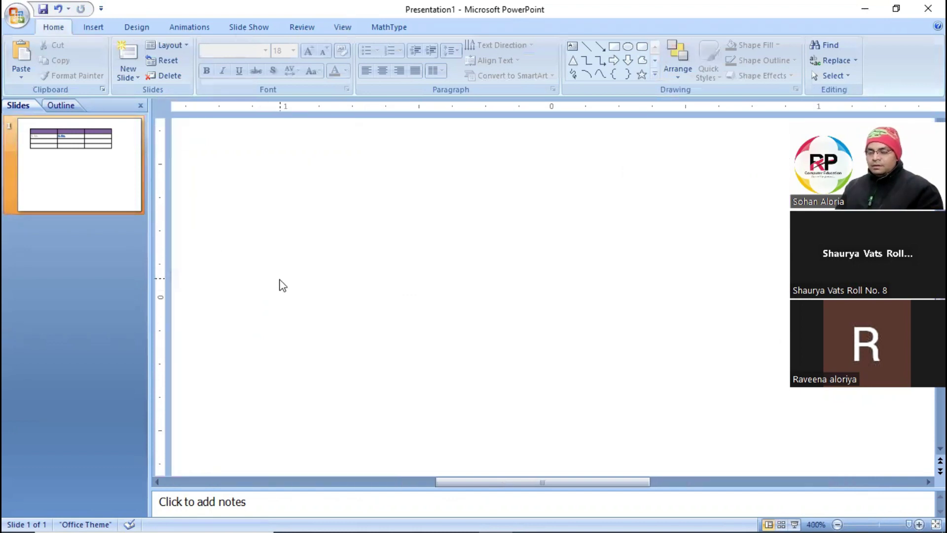
{"action": "left_click_drag", "start_coordinate": [477, 486], "coordinate": [344, 486]}
{"action": "scroll", "coordinate": [315, 343], "scroll_direction": "up", "scroll_amount": 3}
{"action": "scroll", "coordinate": [318, 343], "scroll_direction": "up", "scroll_amount": 3}
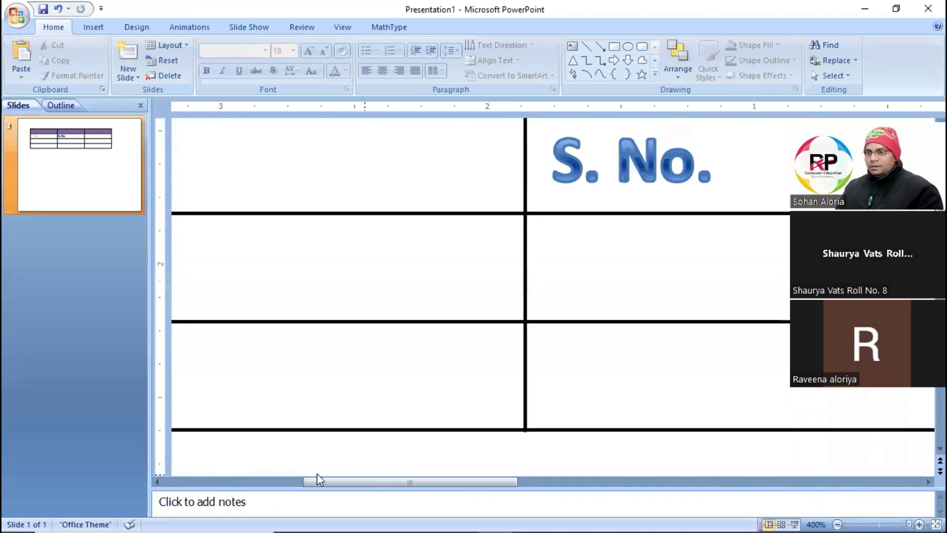
{"action": "left_click", "coordinate": [495, 240]}
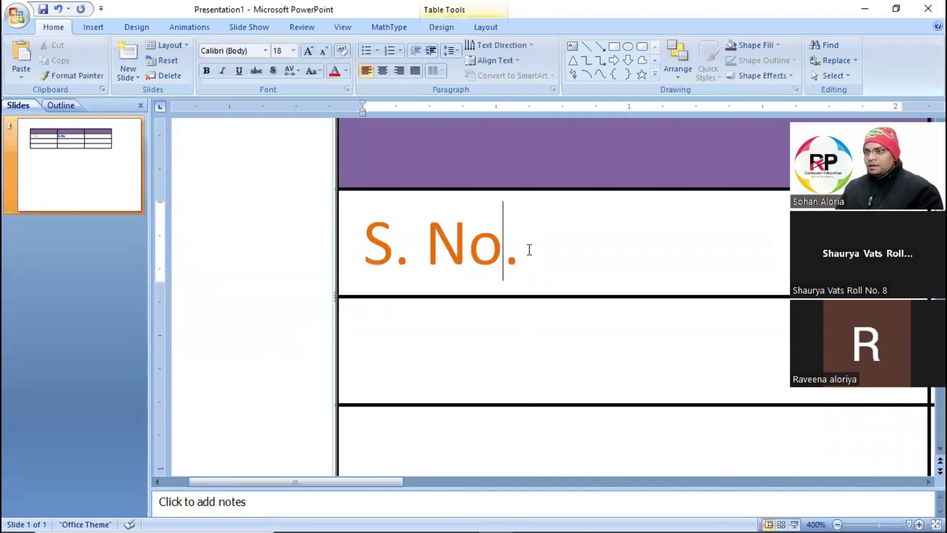
{"action": "left_click_drag", "start_coordinate": [529, 250], "coordinate": [348, 268]}
{"action": "left_click_drag", "start_coordinate": [526, 254], "coordinate": [349, 253]}
{"action": "left_click", "coordinate": [442, 27]}
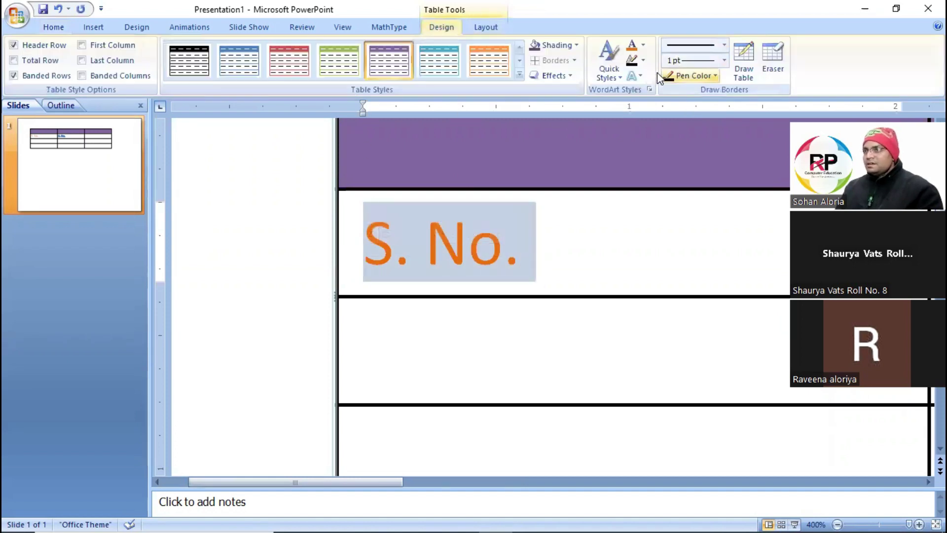
{"action": "left_click", "coordinate": [643, 61]}
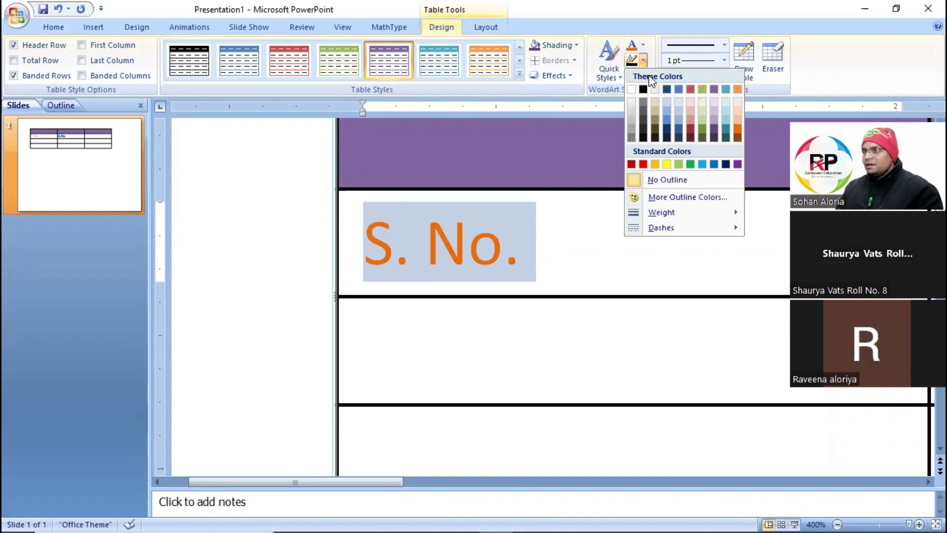
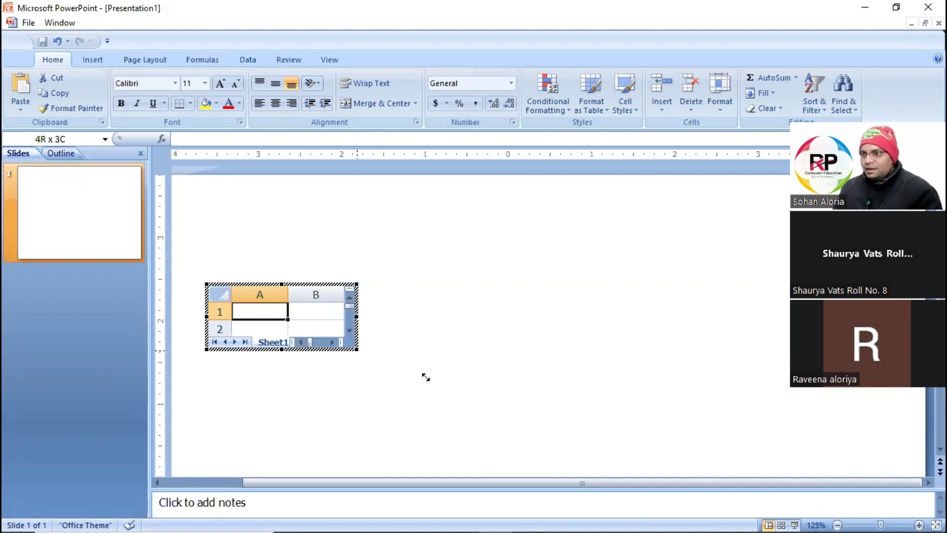
- Enlarge the embedded Excel spreadsheet to about 4.6 inches wide and 1.5 inches high, and reopen it for editing
{"action": "left_click_drag", "start_coordinate": [353, 347], "coordinate": [352, 346]}
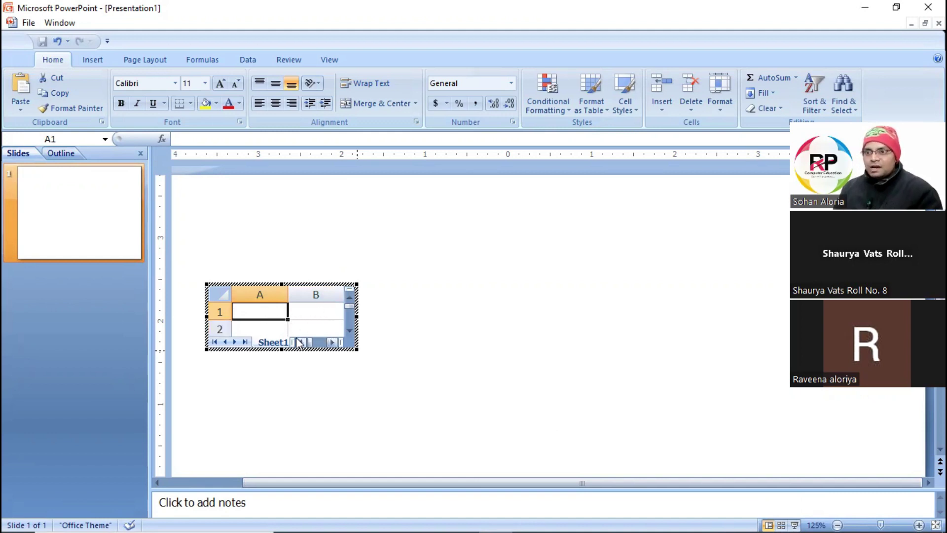
{"action": "left_click", "coordinate": [409, 315]}
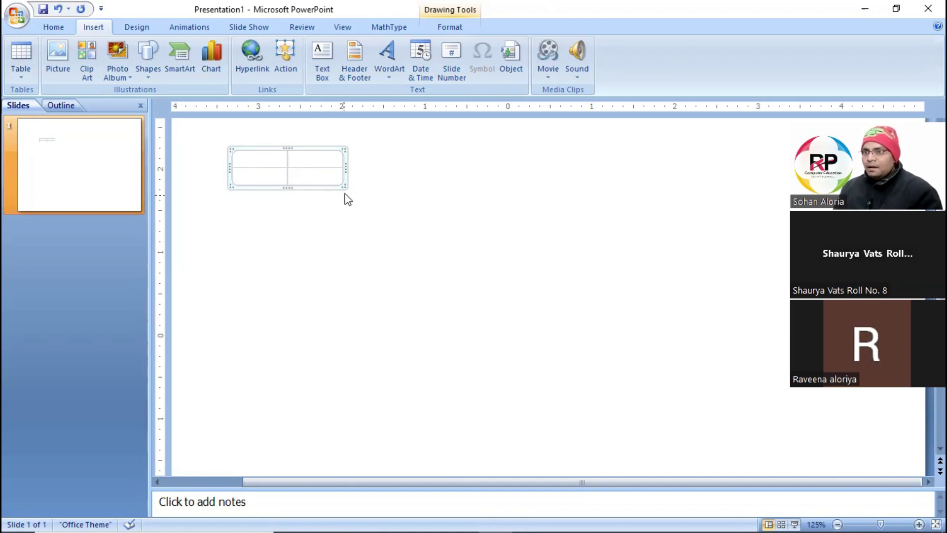
{"action": "left_click_drag", "start_coordinate": [343, 187], "coordinate": [541, 270]}
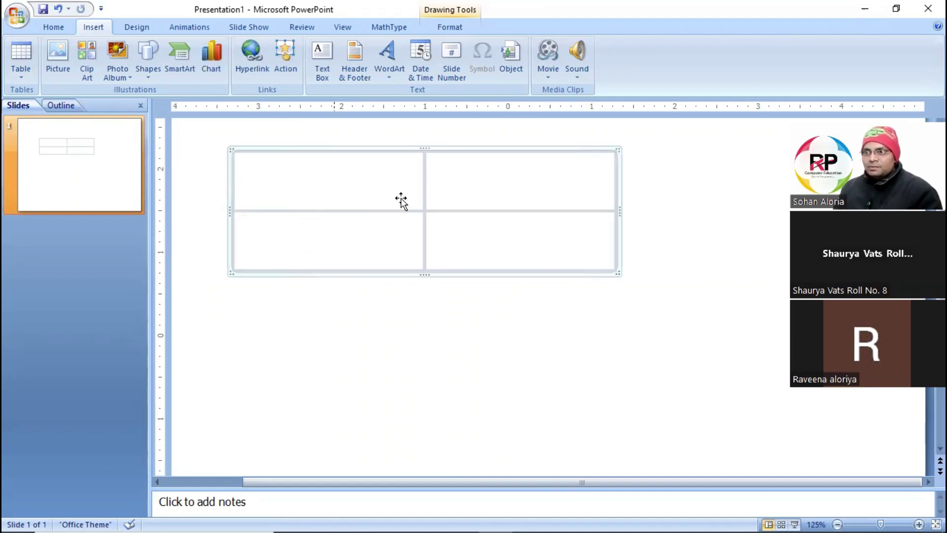
{"action": "double_click", "coordinate": [349, 181]}
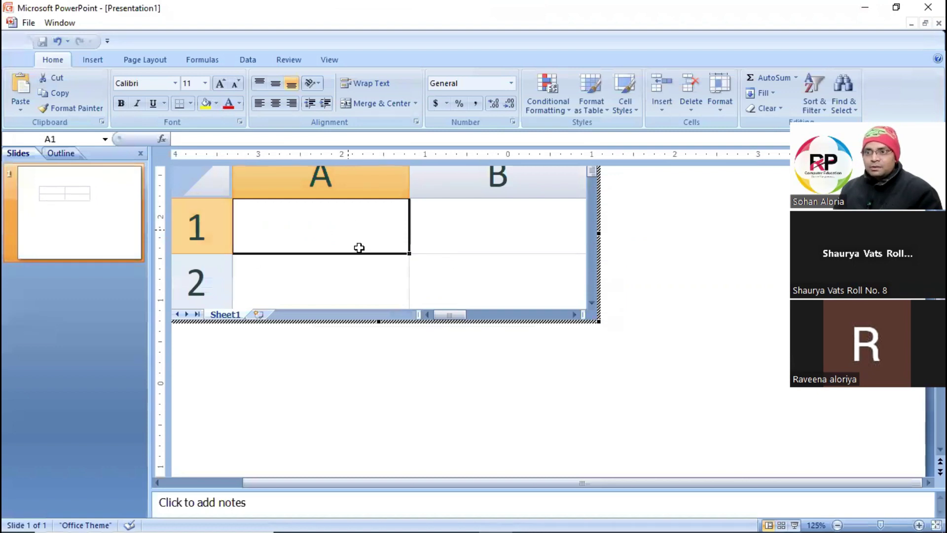
- Shrink the embedded spreadsheet to about 2 inches wide and 0.7 inches high, and reopen it for editing
{"action": "left_click", "coordinate": [657, 325]}
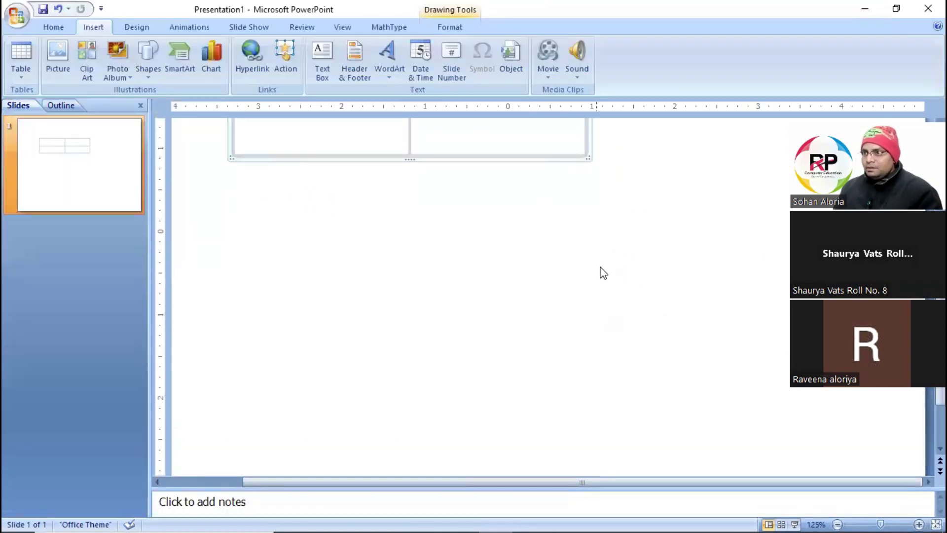
{"action": "scroll", "coordinate": [607, 305], "scroll_direction": "up", "scroll_amount": 2}
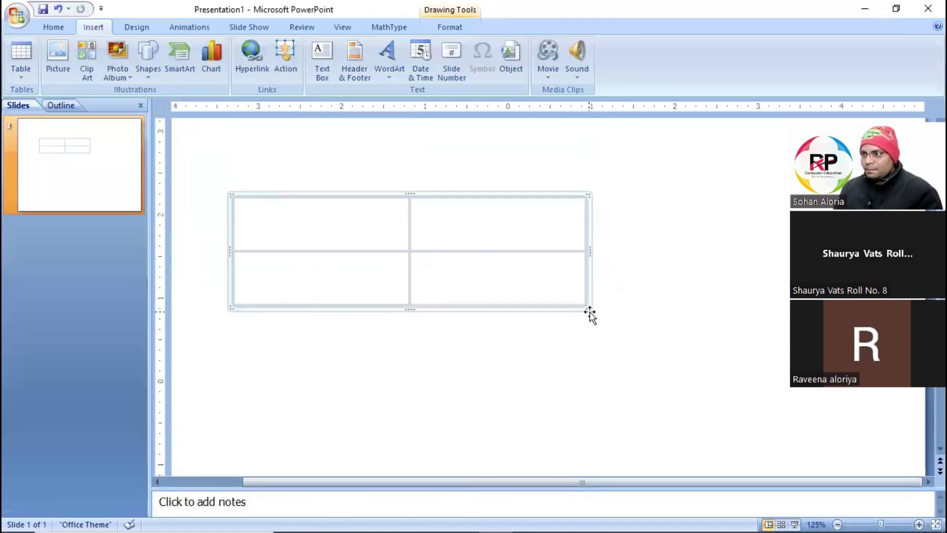
{"action": "left_click_drag", "start_coordinate": [588, 308], "coordinate": [392, 250]}
{"action": "double_click", "coordinate": [272, 202]}
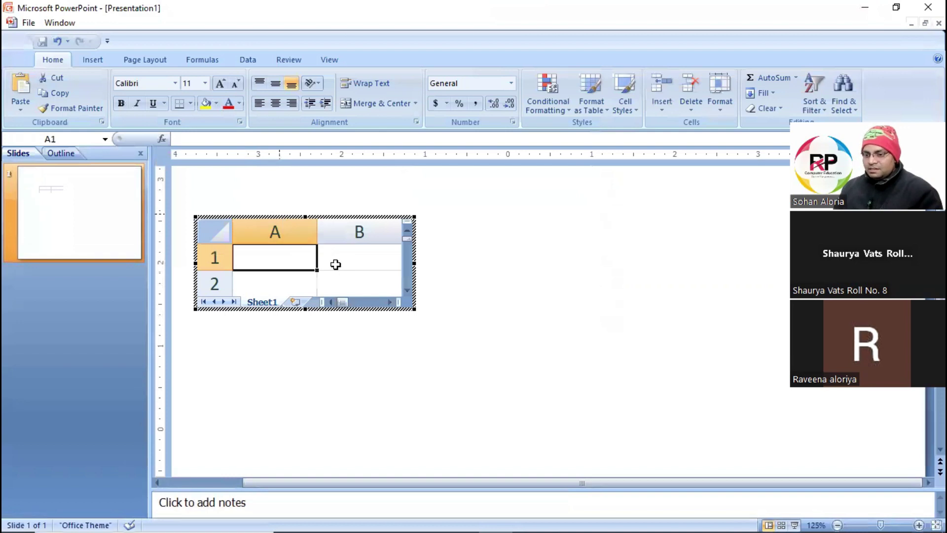
- Enter the headings "S. NO.", "Product Name" and "Rate" in cells A1 to C1 of the embedded spreadsheet
{"action": "type", "text": "S. NO."}
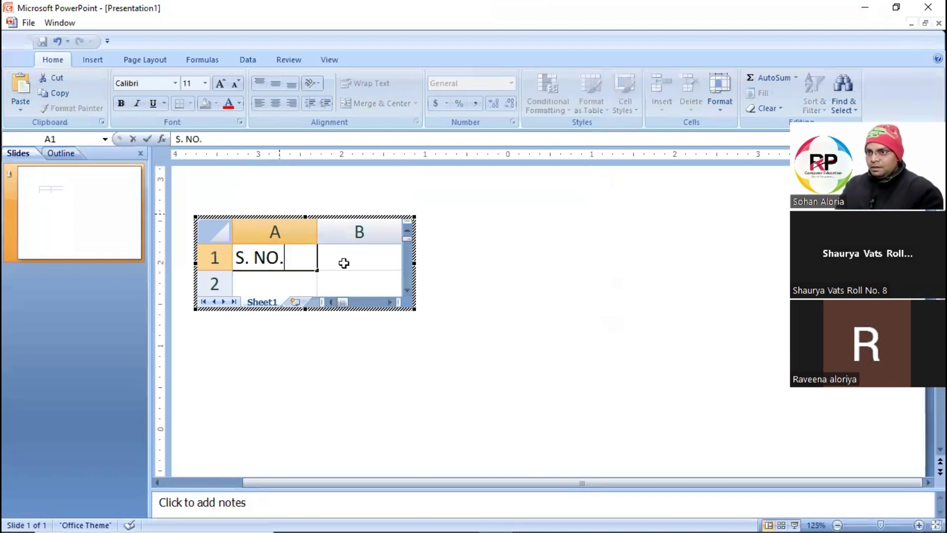
{"action": "left_click", "coordinate": [344, 263]}
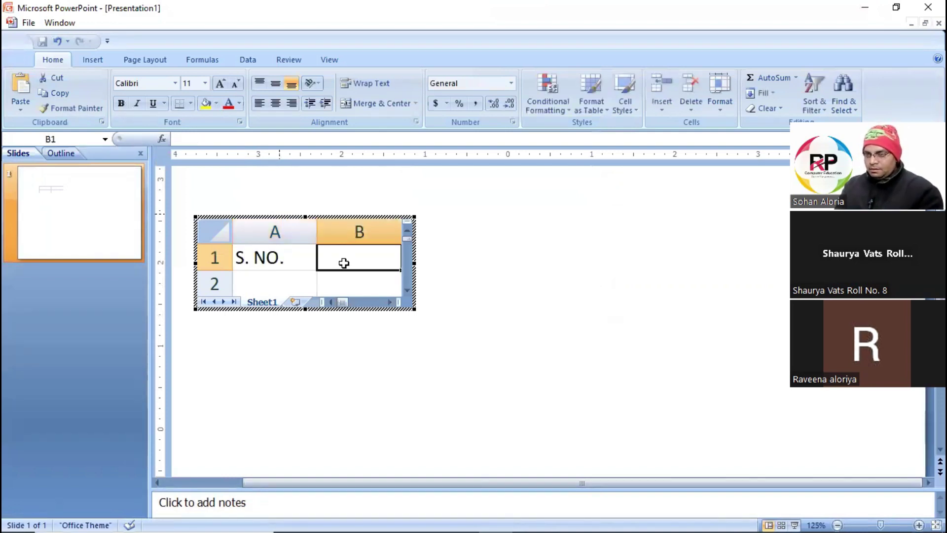
{"action": "type", "text": "Product Name"}
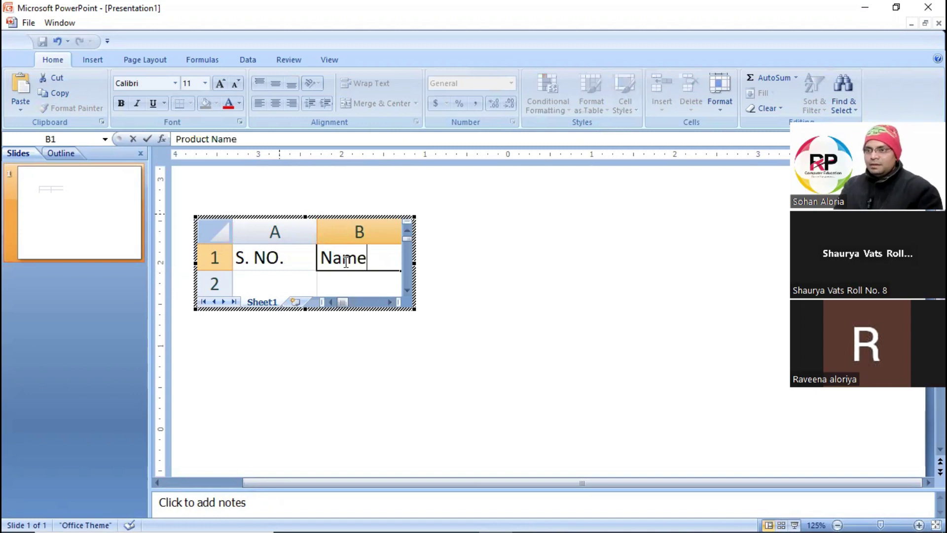
{"action": "key", "text": "Tab"}
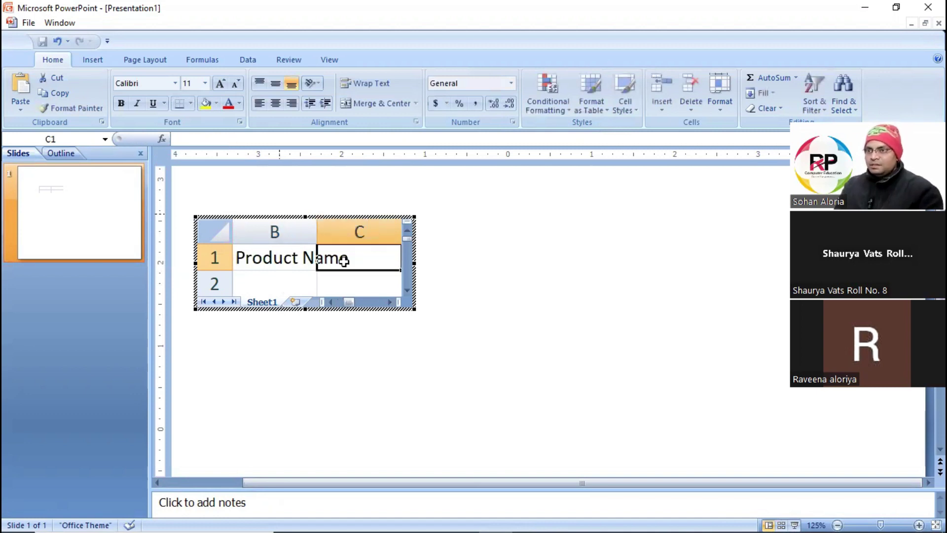
{"action": "type", "text": "Rate"}
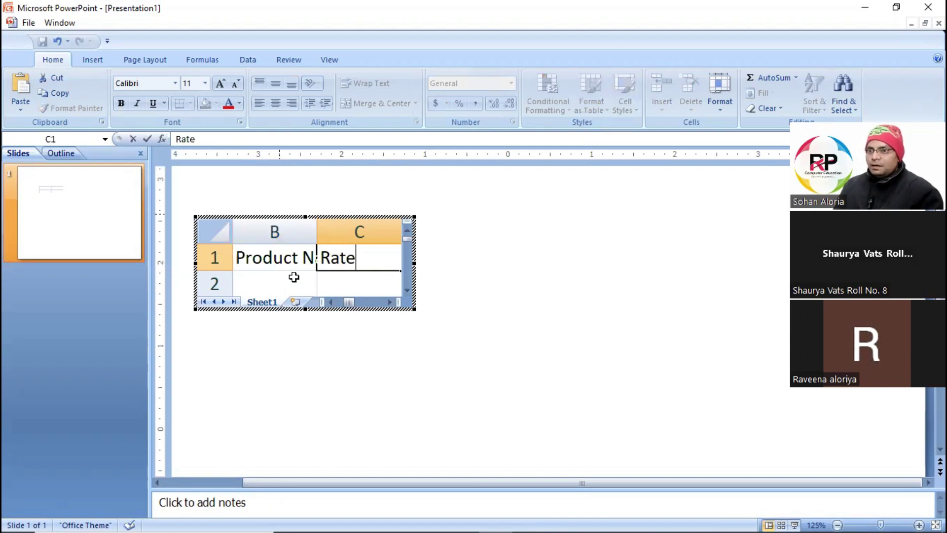
{"action": "key", "text": "Return"}
- Fill in the first product row, cells A2 to C2, with 1, "Pen" and 20
{"action": "type", "text": "1"}
{"action": "key", "text": "Tab"}
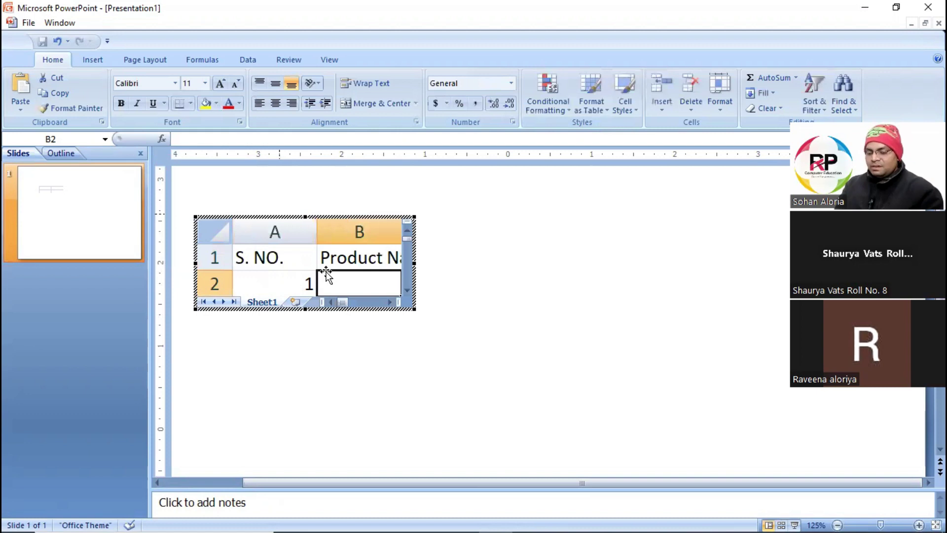
{"action": "type", "text": "Pen"}
{"action": "key", "text": "Tab"}
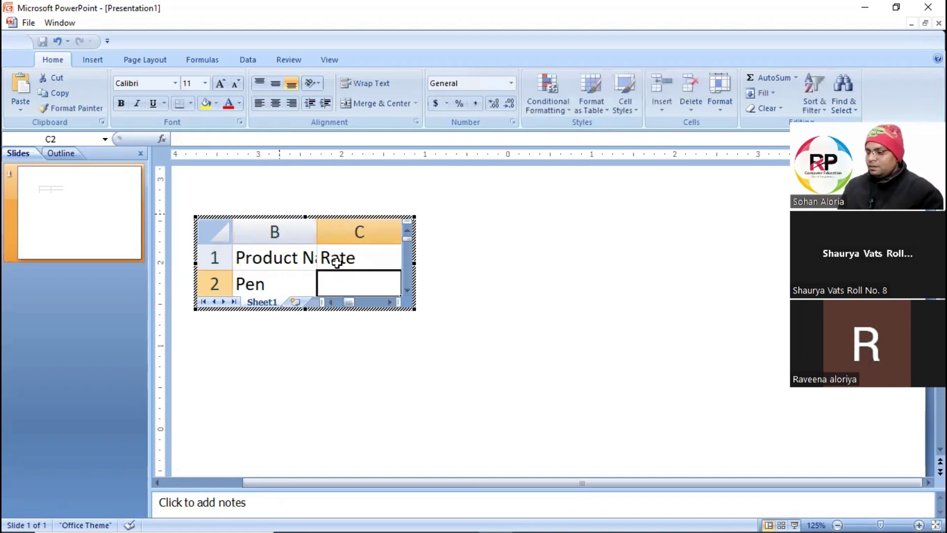
{"action": "type", "text": "20"}
{"action": "key", "text": "Return"}
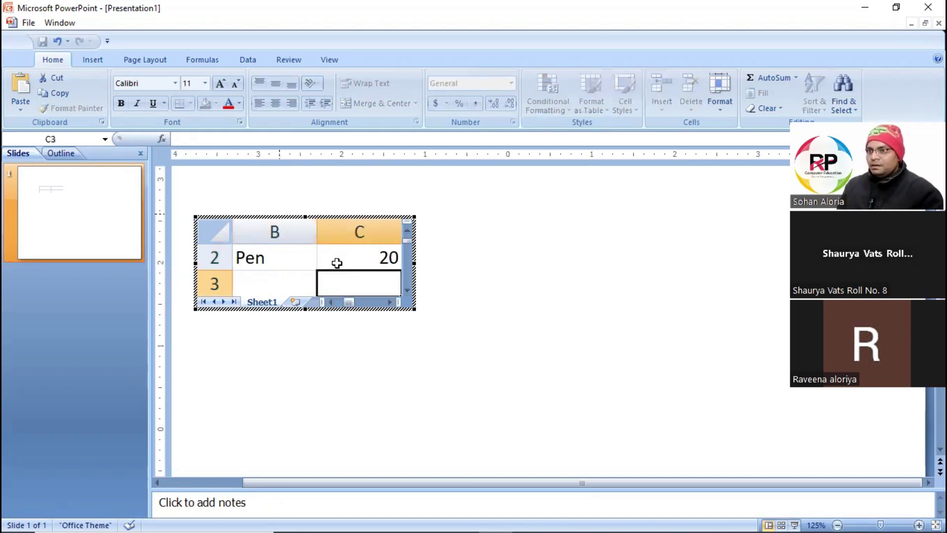
- Fill in the second product row, cells A3 to C3, with 2, "Book" and 40
{"action": "key", "text": "Left"}
{"action": "type", "text": "Book"}
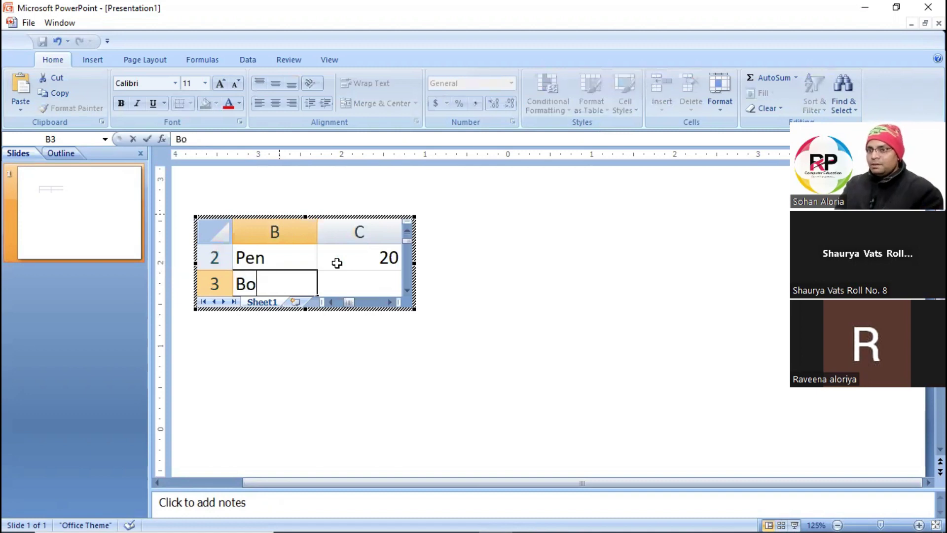
{"action": "key", "text": "Left"}
{"action": "type", "text": "2"}
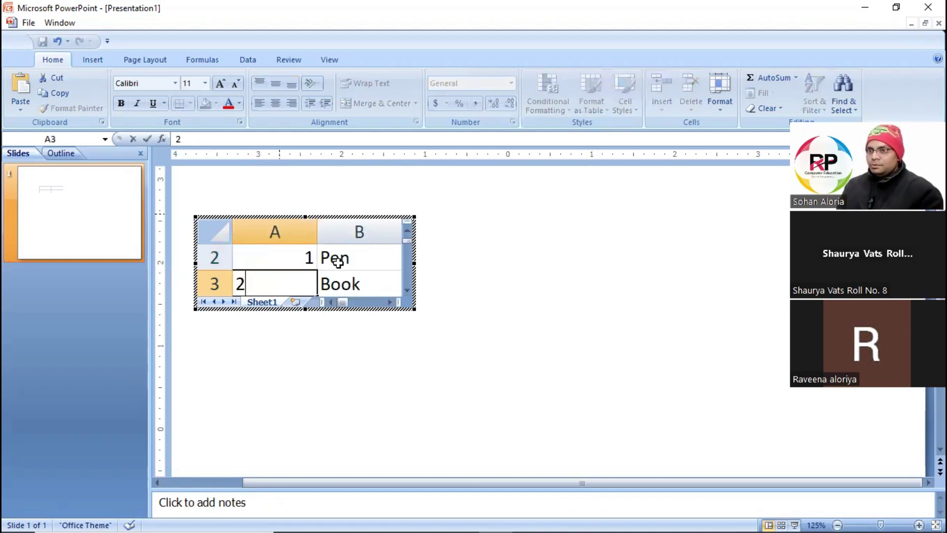
{"action": "key", "text": "Right"}
{"action": "key", "text": "Right"}
{"action": "type", "text": "40"}
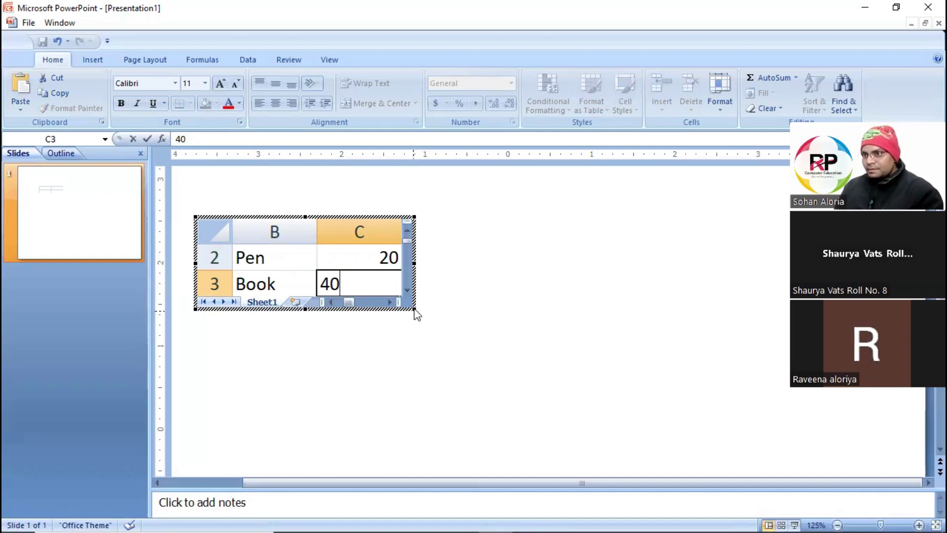
{"action": "left_click", "coordinate": [292, 260]}
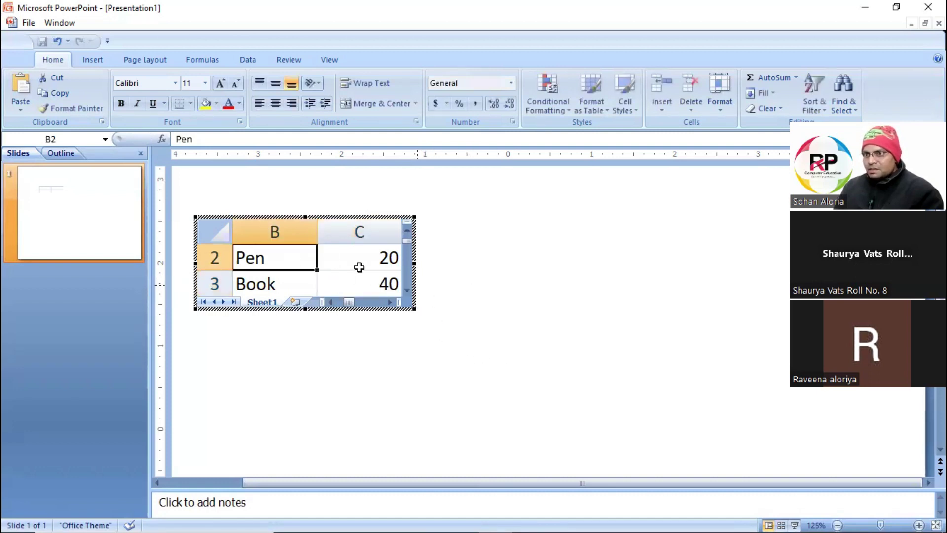
- Enlarge the spreadsheet's editing frame to span five columns and seven rows, and bring column A back into view
{"action": "left_click_drag", "start_coordinate": [414, 309], "coordinate": [429, 321]}
{"action": "left_click_drag", "start_coordinate": [523, 371], "coordinate": [653, 443]}
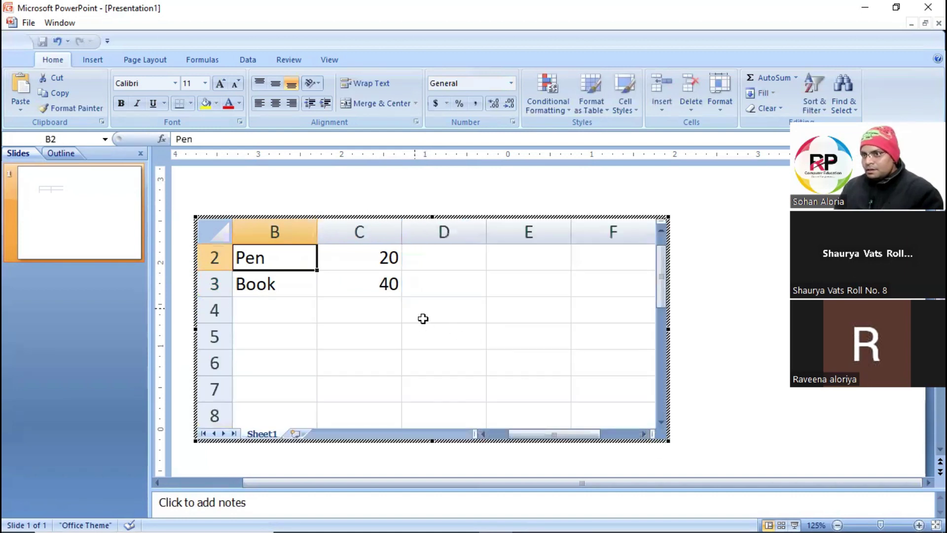
{"action": "left_click", "coordinate": [299, 278]}
{"action": "key", "text": "Left"}
{"action": "key", "text": "Up"}
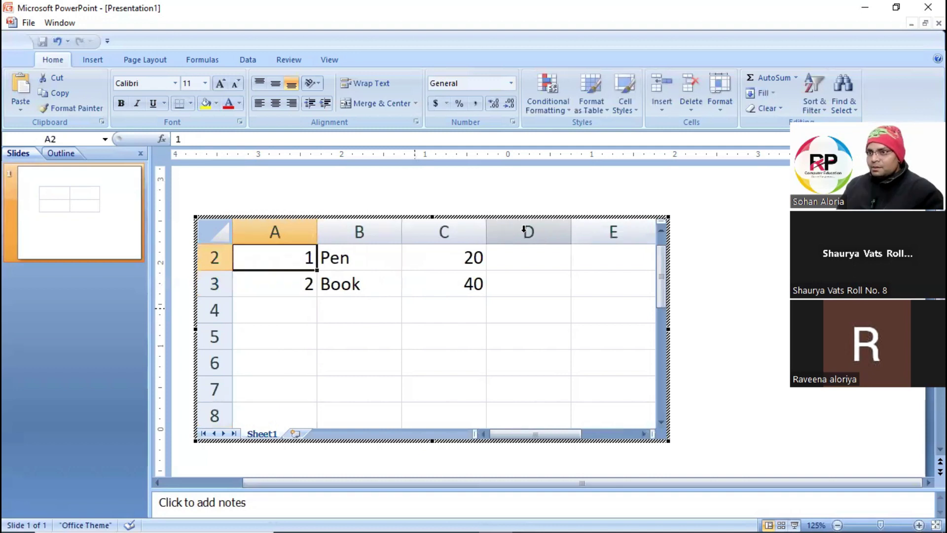
- Go through columns A to E of the enlarged spreadsheet one by one to examine the displayed columns
{"action": "left_click", "coordinate": [429, 254]}
{"action": "left_click", "coordinate": [523, 254]}
{"action": "left_click", "coordinate": [600, 257]}
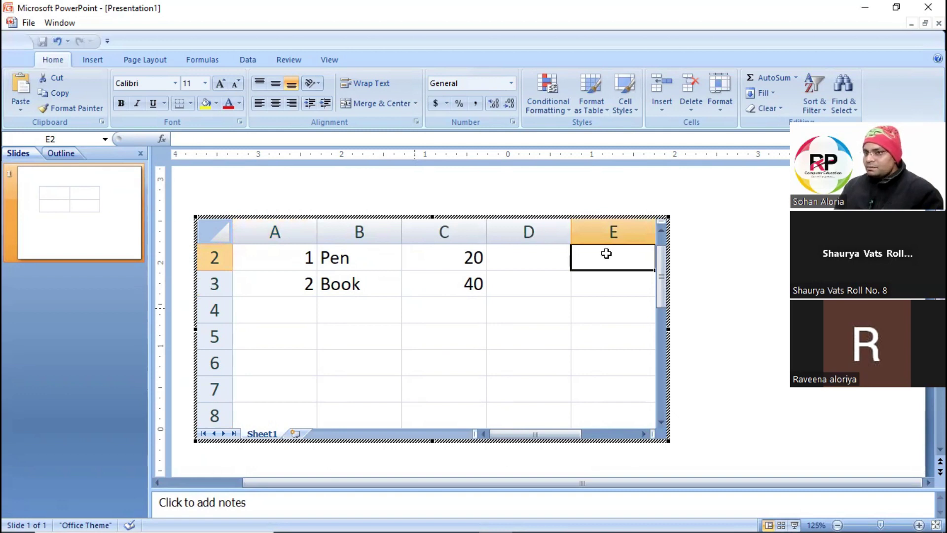
{"action": "left_click", "coordinate": [296, 232]}
{"action": "left_click", "coordinate": [380, 229]}
{"action": "left_click", "coordinate": [470, 229]}
{"action": "left_click", "coordinate": [529, 231]}
{"action": "left_click", "coordinate": [607, 231]}
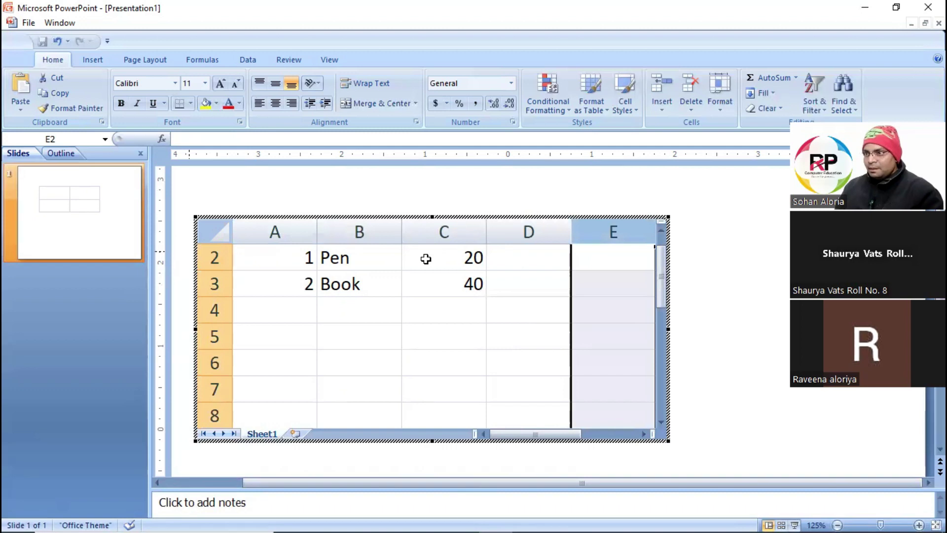
- Go down column A from row 1 to row 7 to examine the displayed rows
{"action": "scroll", "coordinate": [274, 326], "scroll_direction": "up", "scroll_amount": 1}
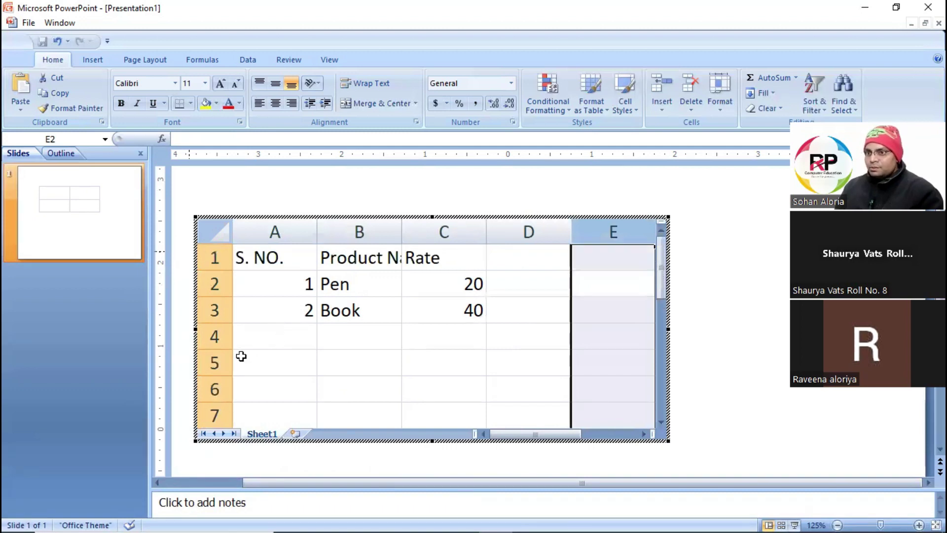
{"action": "left_click", "coordinate": [259, 262]}
{"action": "left_click", "coordinate": [265, 282]}
{"action": "left_click", "coordinate": [267, 309]}
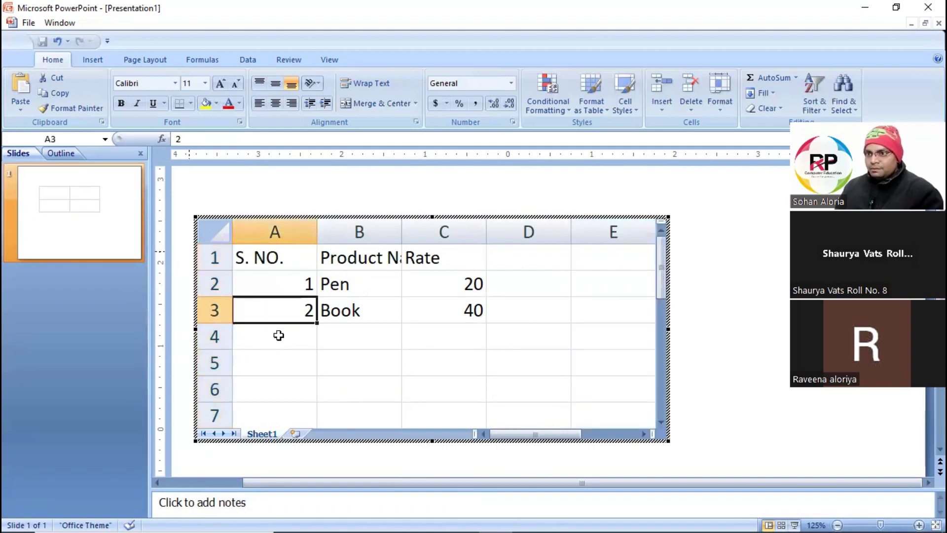
{"action": "left_click", "coordinate": [268, 336]}
{"action": "left_click", "coordinate": [272, 364]}
{"action": "left_click", "coordinate": [276, 392]}
{"action": "left_click", "coordinate": [275, 407]}
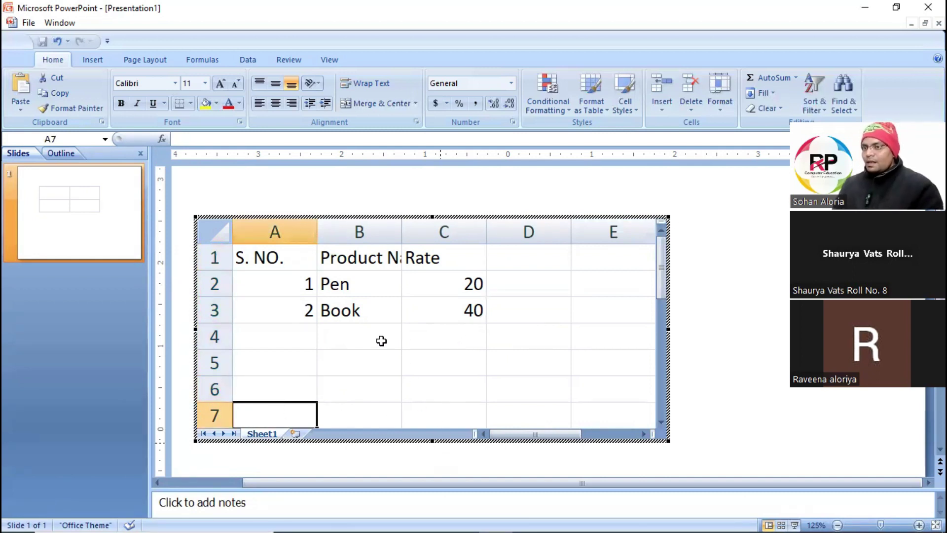
- Fit column B's width to its contents and add a "Total" row in B4 with =SUM(C2:C3) in C4
{"action": "double_click", "coordinate": [401, 233]}
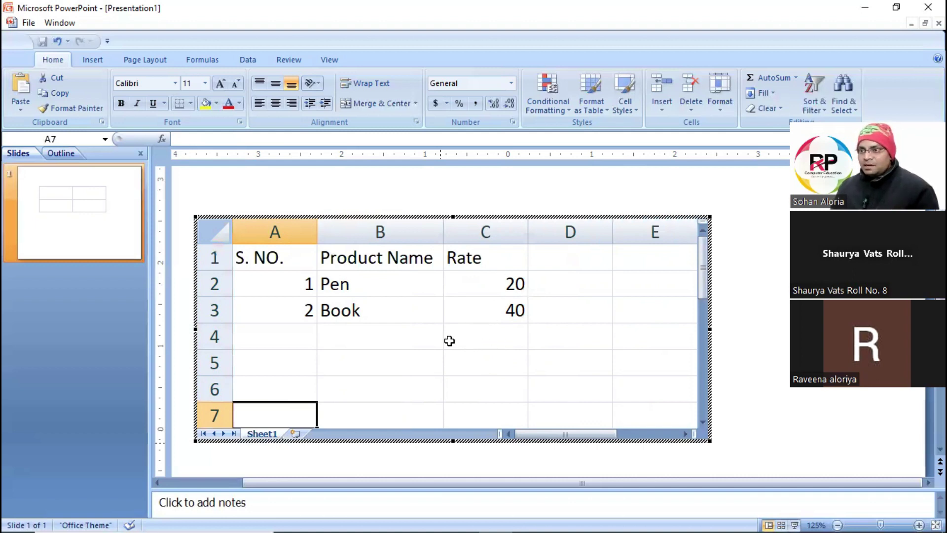
{"action": "left_click", "coordinate": [416, 337]}
{"action": "type", "text": "Total"}
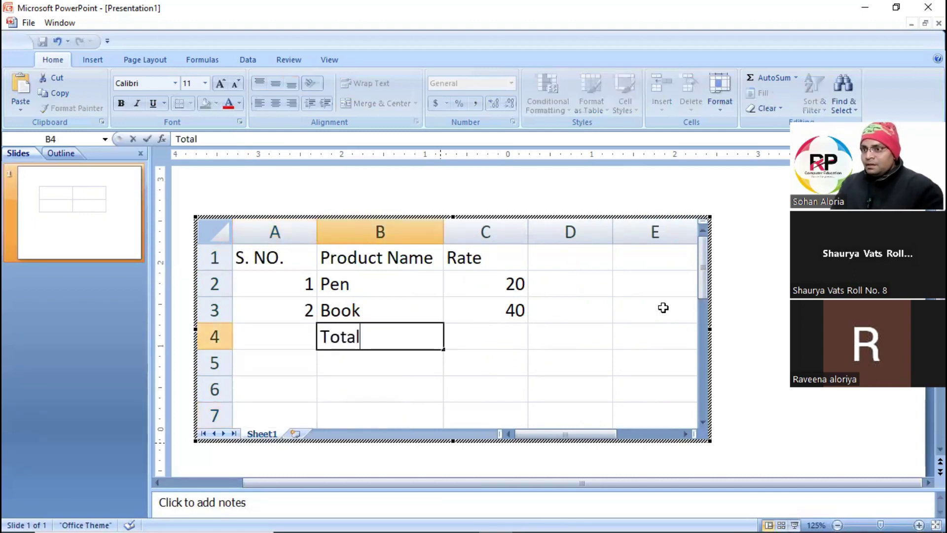
{"action": "key", "text": "Tab"}
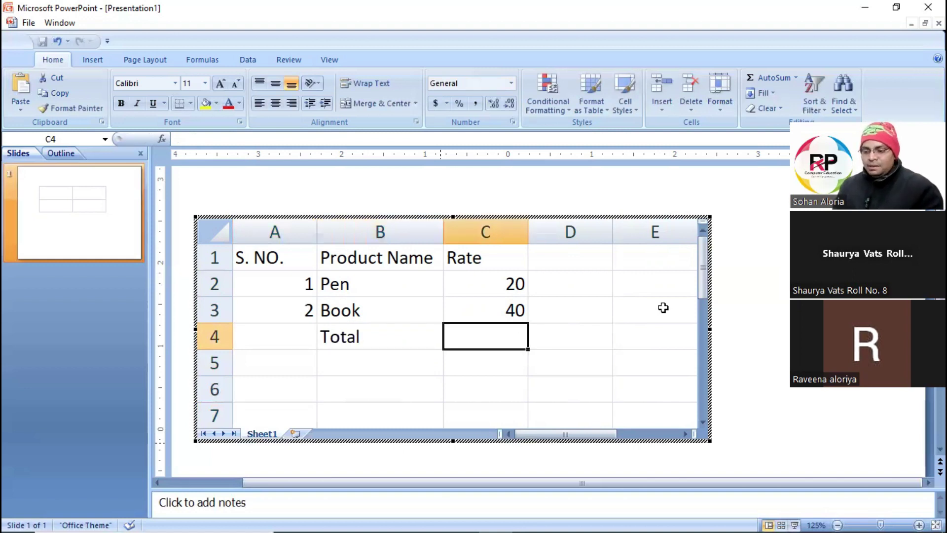
{"action": "key", "text": "alt+equal"}
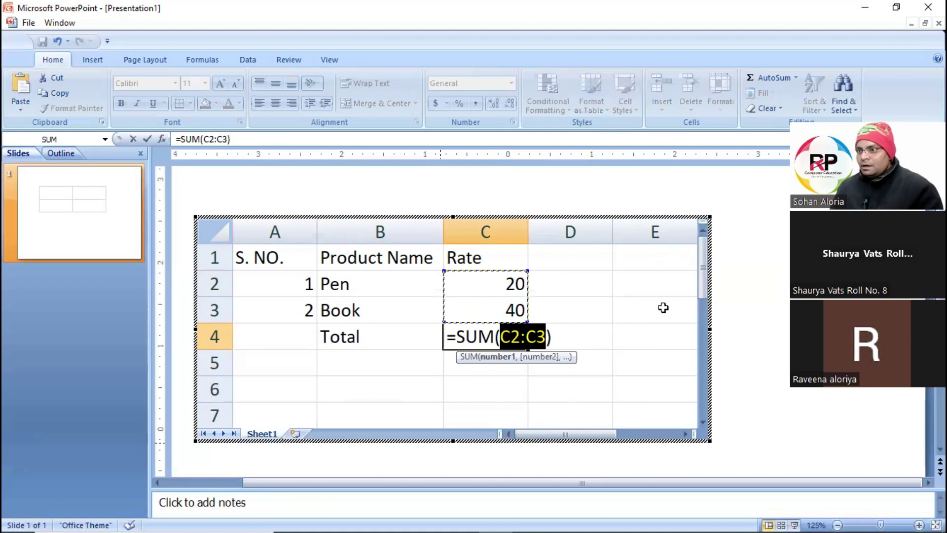
{"action": "key", "text": "Return"}
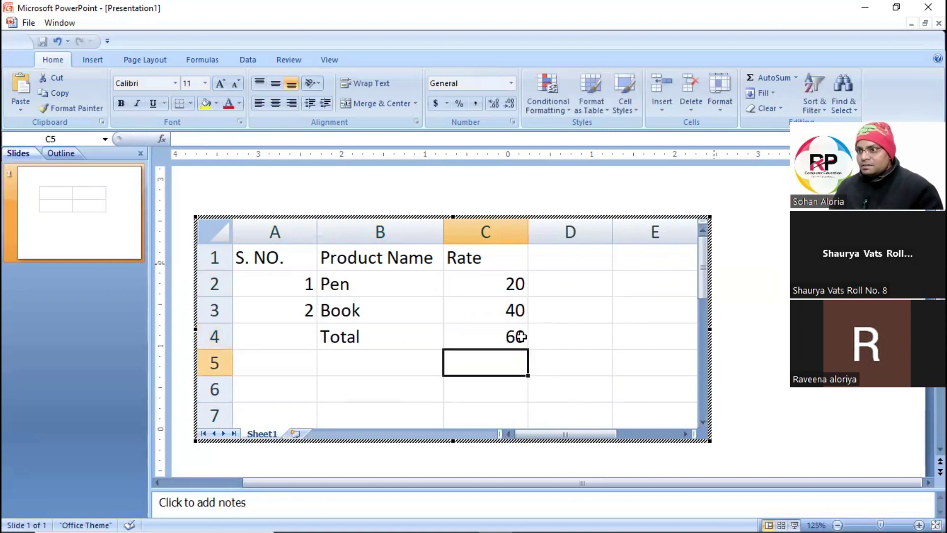
- Give the total row's cells B4 and C4 a yellow fill
{"action": "left_click", "coordinate": [513, 336]}
{"action": "left_click_drag", "start_coordinate": [349, 336], "coordinate": [496, 336]}
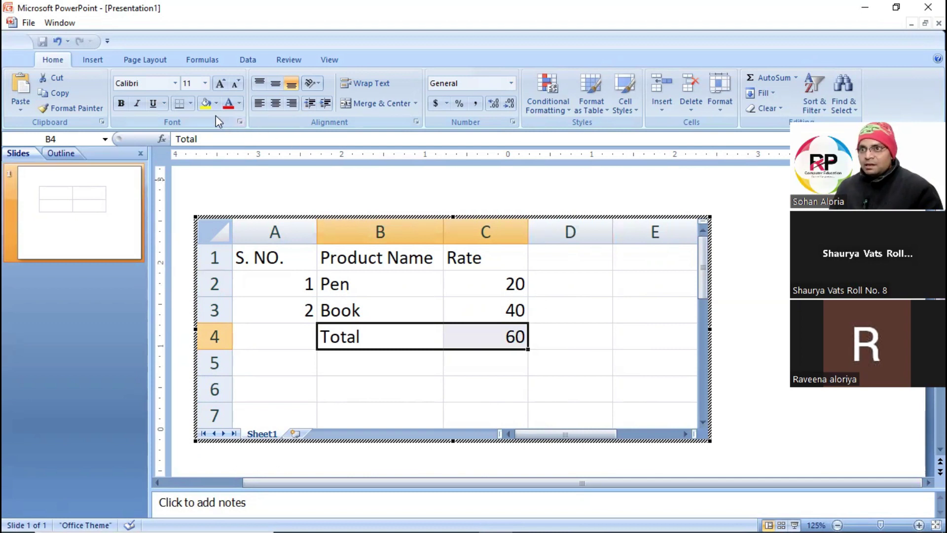
{"action": "left_click", "coordinate": [206, 103]}
{"action": "left_click", "coordinate": [466, 340]}
{"action": "left_click_drag", "start_coordinate": [361, 340], "coordinate": [508, 335]}
- Apply All Borders to the data range A1:C4
{"action": "left_click", "coordinate": [282, 255]}
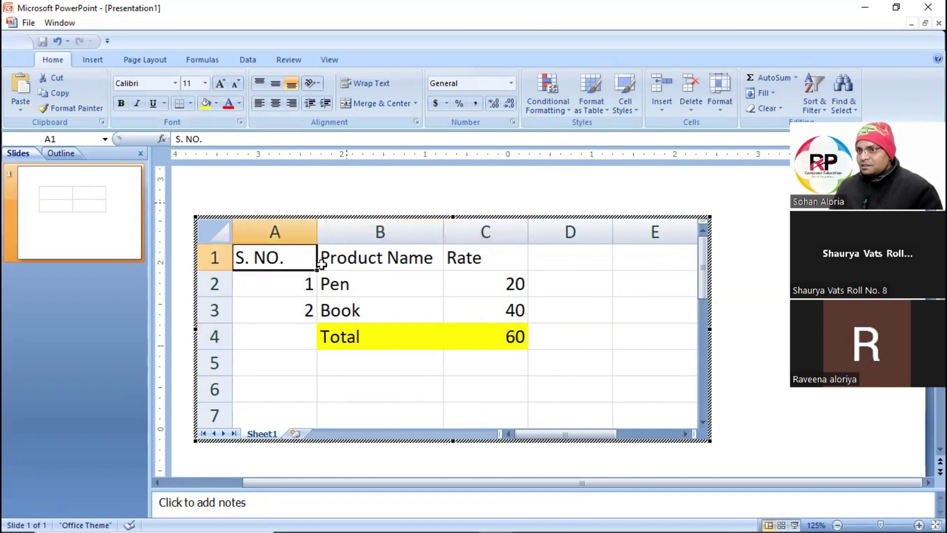
{"action": "left_click_drag", "start_coordinate": [296, 258], "coordinate": [491, 333]}
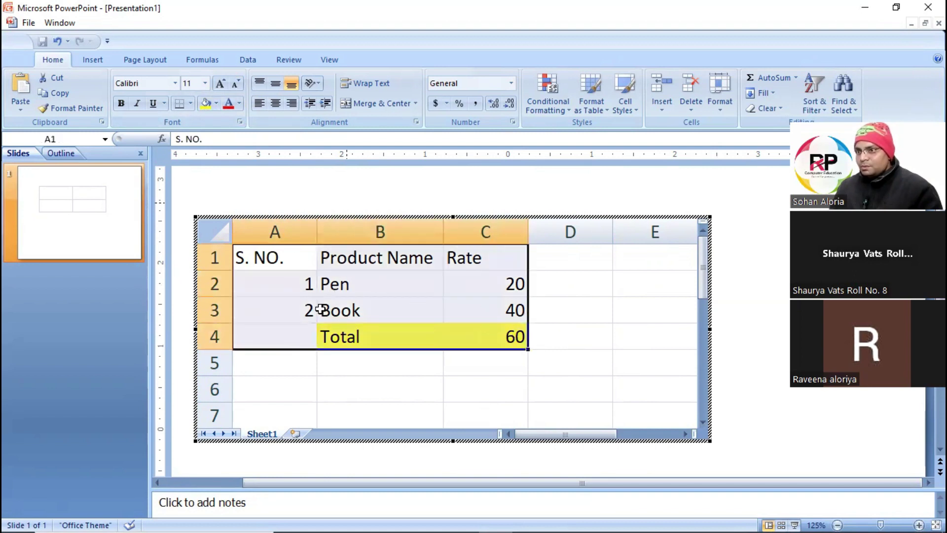
{"action": "left_click", "coordinate": [190, 103]}
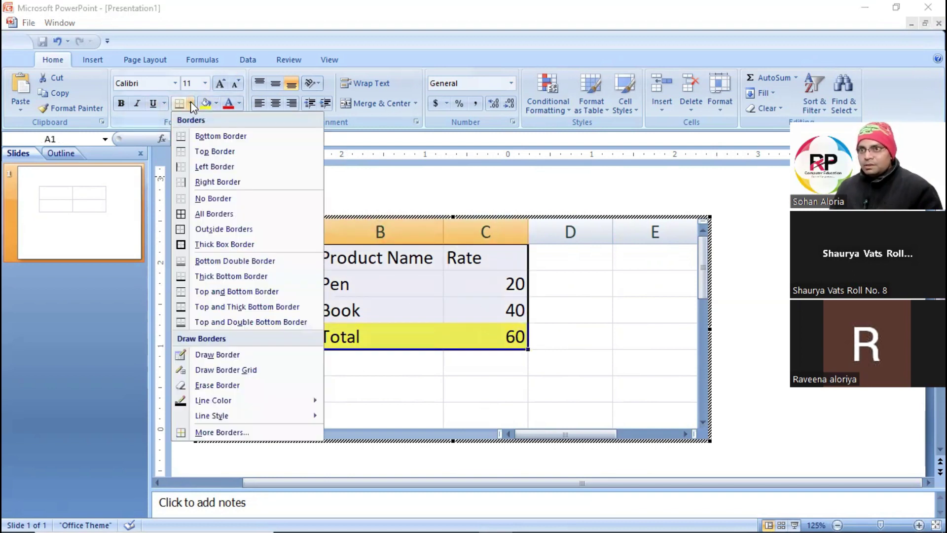
{"action": "left_click", "coordinate": [211, 220]}
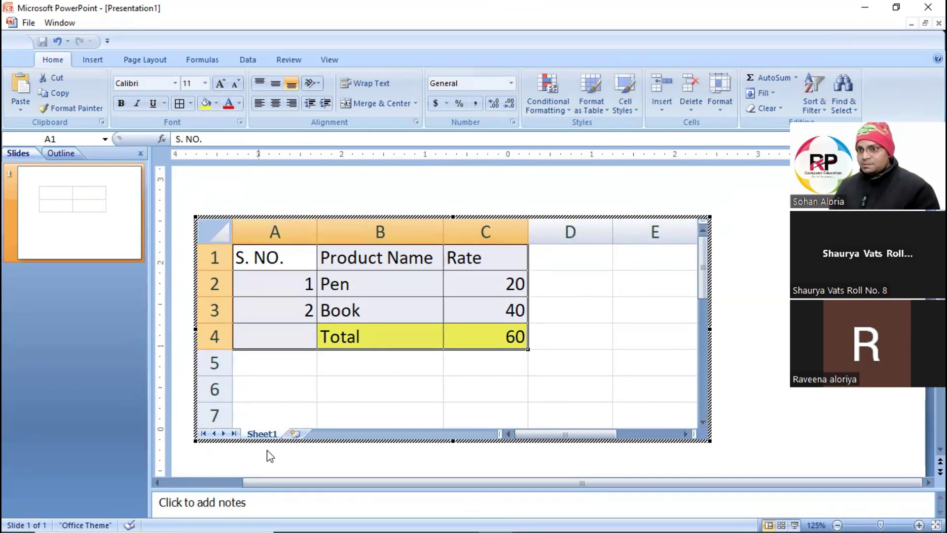
- Leave spreadsheet editing to check the finished table on the slide, and reopen the spreadsheet for editing
{"action": "left_click", "coordinate": [727, 196]}
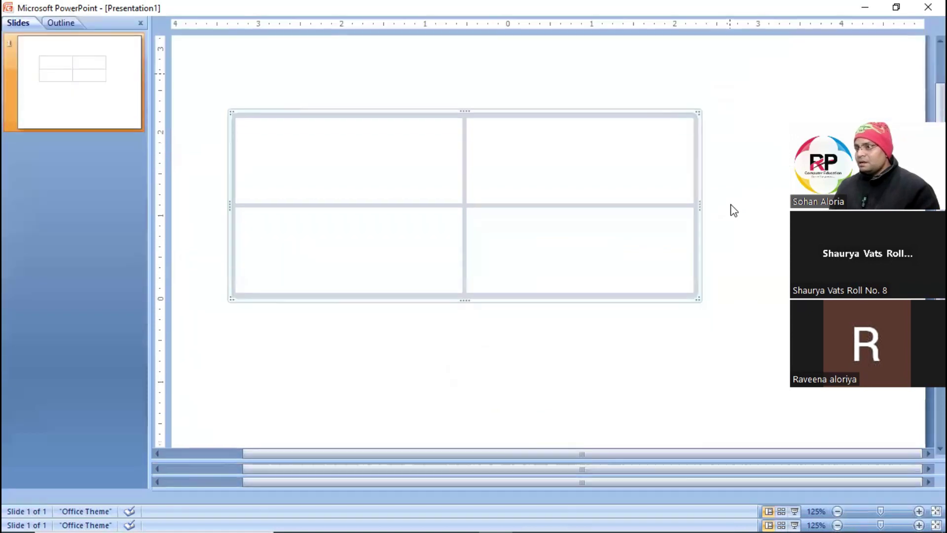
{"action": "scroll", "coordinate": [550, 303], "scroll_direction": "up", "scroll_amount": 1}
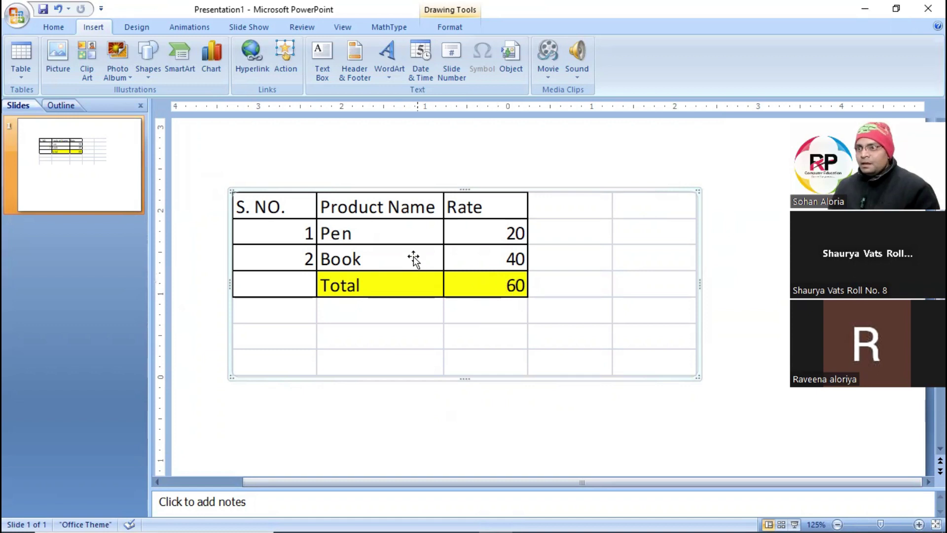
{"action": "double_click", "coordinate": [474, 257]}
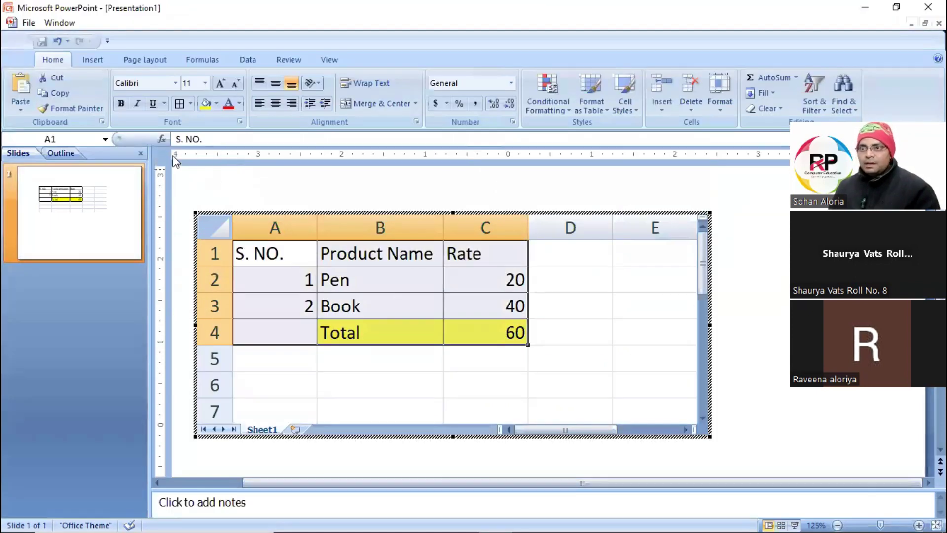
- Set the Pen's rate in C2 to 30 and leave spreadsheet editing to check the table on the slide
{"action": "left_click", "coordinate": [494, 303]}
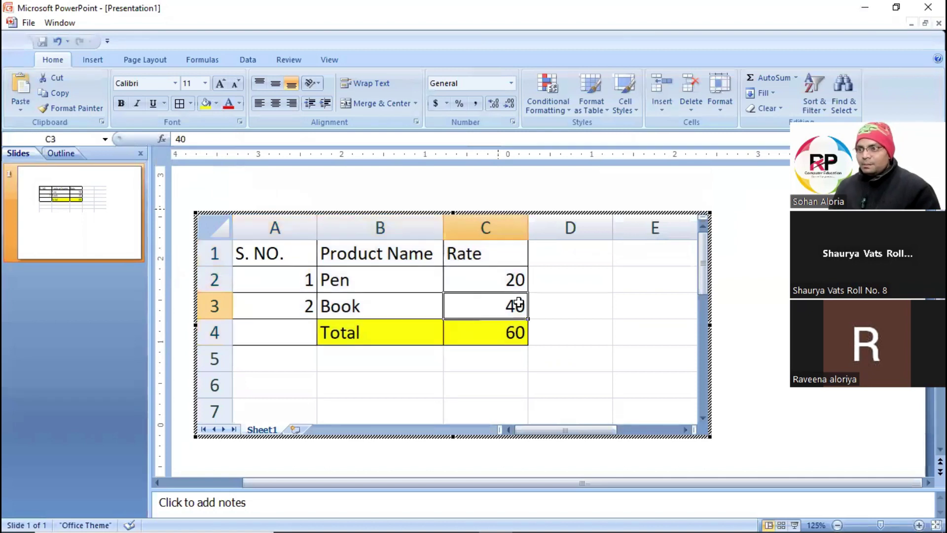
{"action": "left_click", "coordinate": [501, 276]}
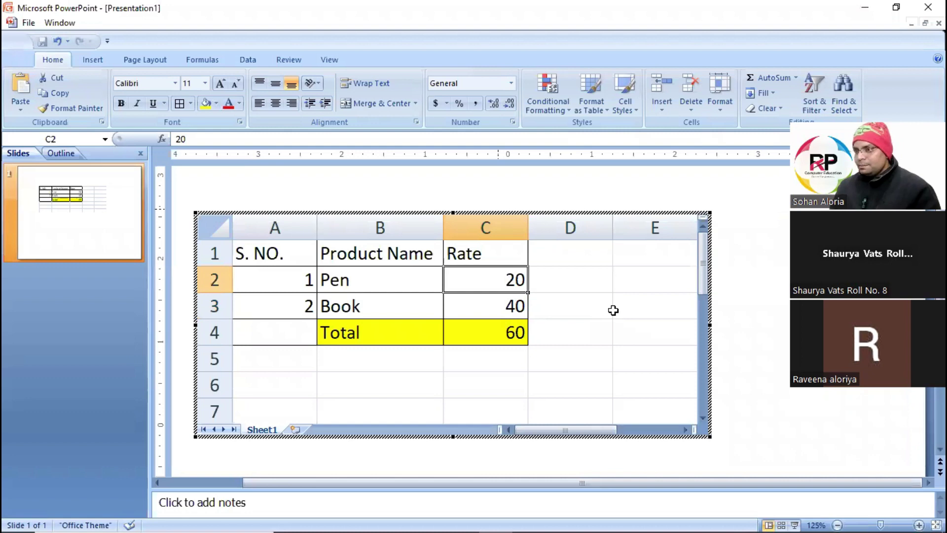
{"action": "type", "text": "30"}
{"action": "key", "text": "Return"}
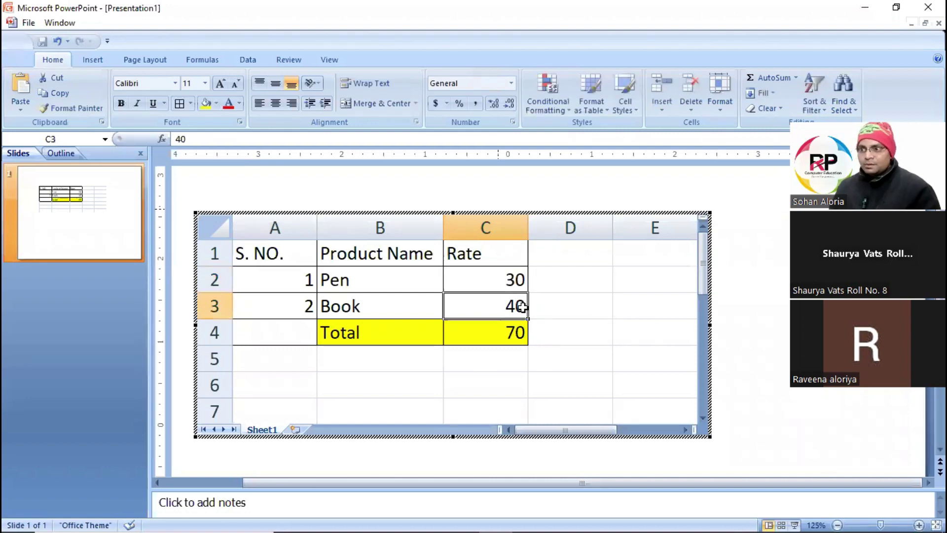
{"action": "left_click", "coordinate": [736, 369]}
{"action": "scroll", "coordinate": [606, 310], "scroll_direction": "down", "scroll_amount": 2}
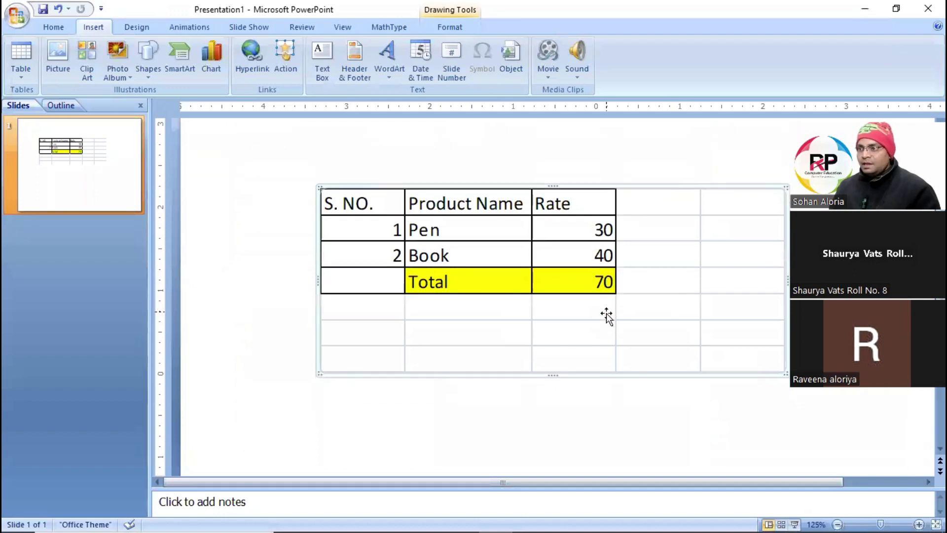
{"action": "scroll", "coordinate": [603, 314], "scroll_direction": "down", "scroll_amount": 5, "text": "ctrl"}
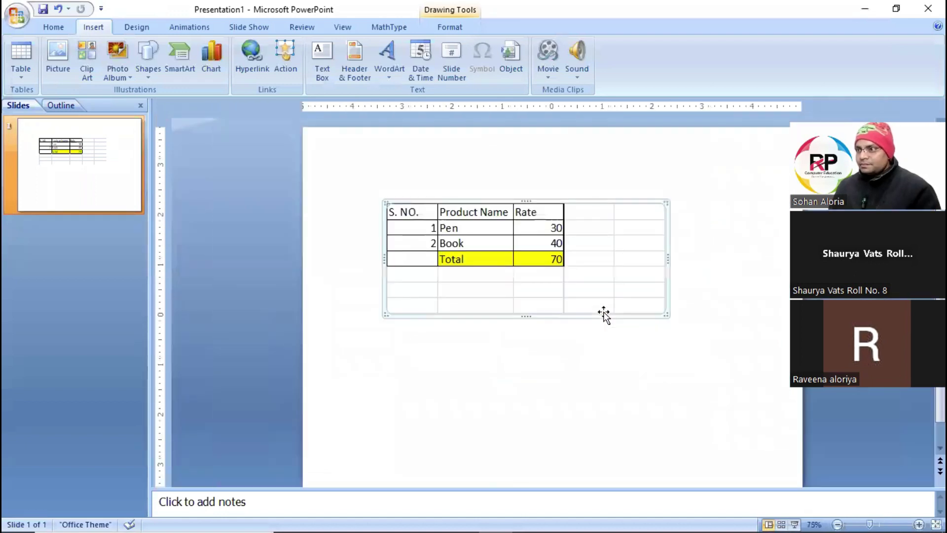
- Enlarge the embedded spreadsheet from its lower-right corner and move it slightly up and left on the slide
{"action": "left_click", "coordinate": [680, 416]}
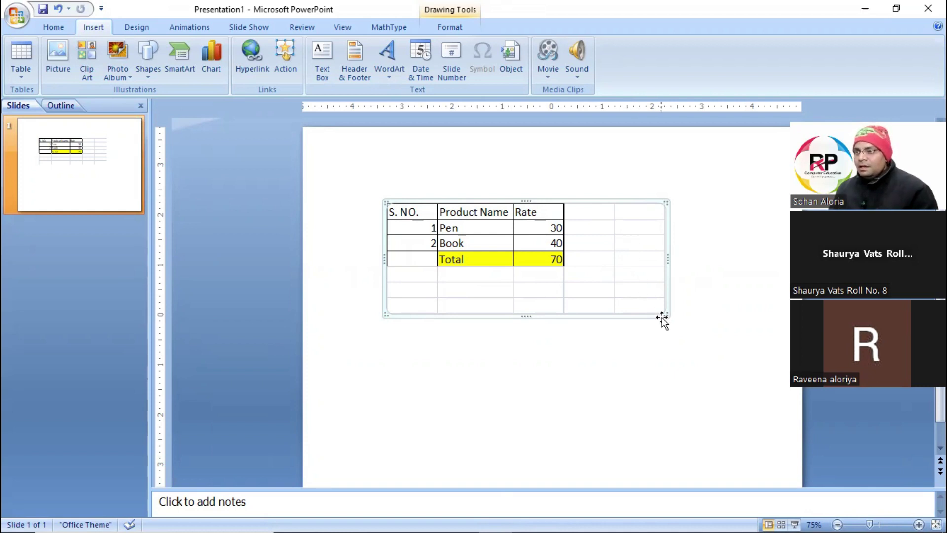
{"action": "left_click_drag", "start_coordinate": [666, 317], "coordinate": [750, 348]}
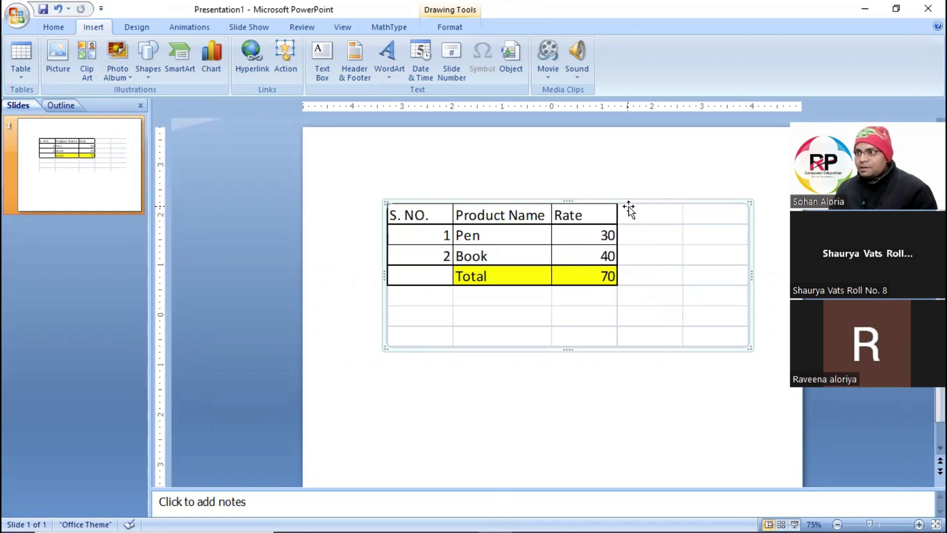
{"action": "left_click_drag", "start_coordinate": [630, 198], "coordinate": [623, 196]}
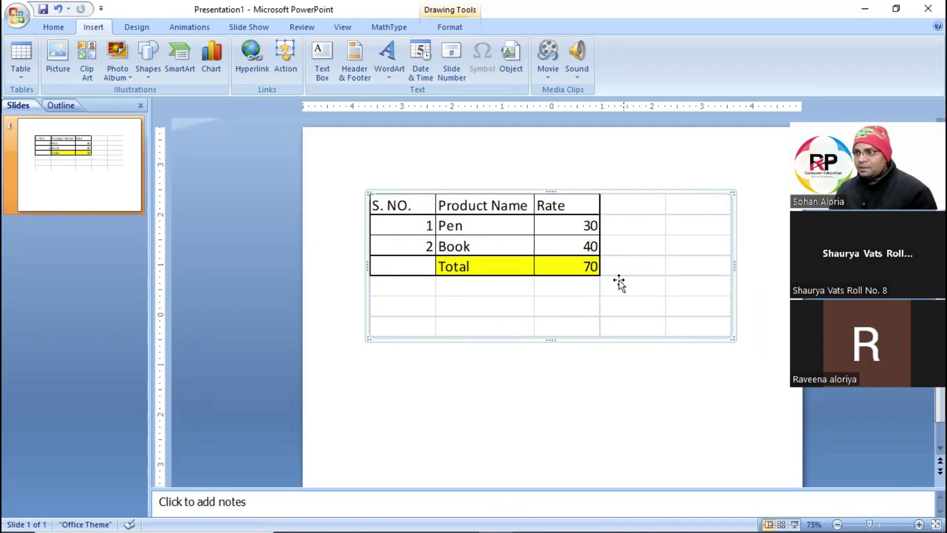
- Open the spreadsheet for editing, shrink its frame to show only A1:C4, and return to the slide
{"action": "double_click", "coordinate": [632, 263]}
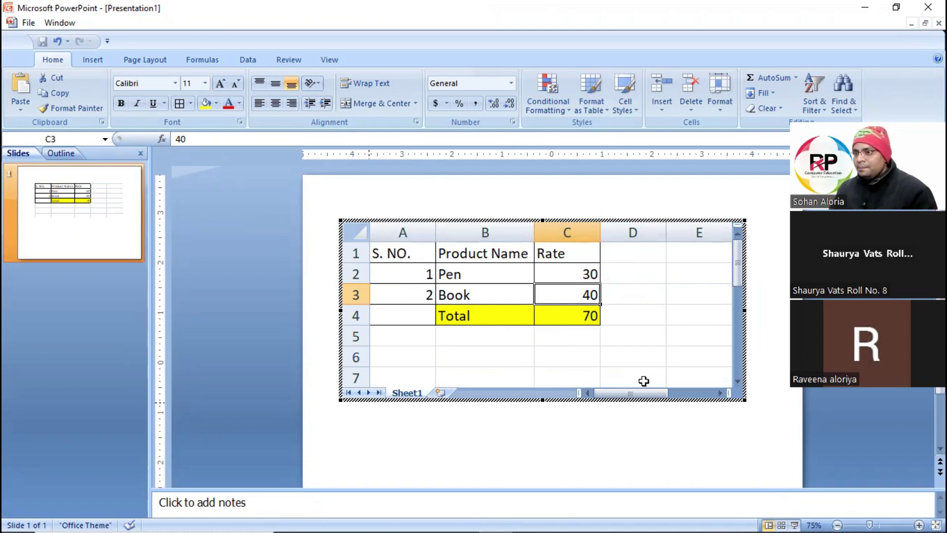
{"action": "left_click", "coordinate": [644, 446]}
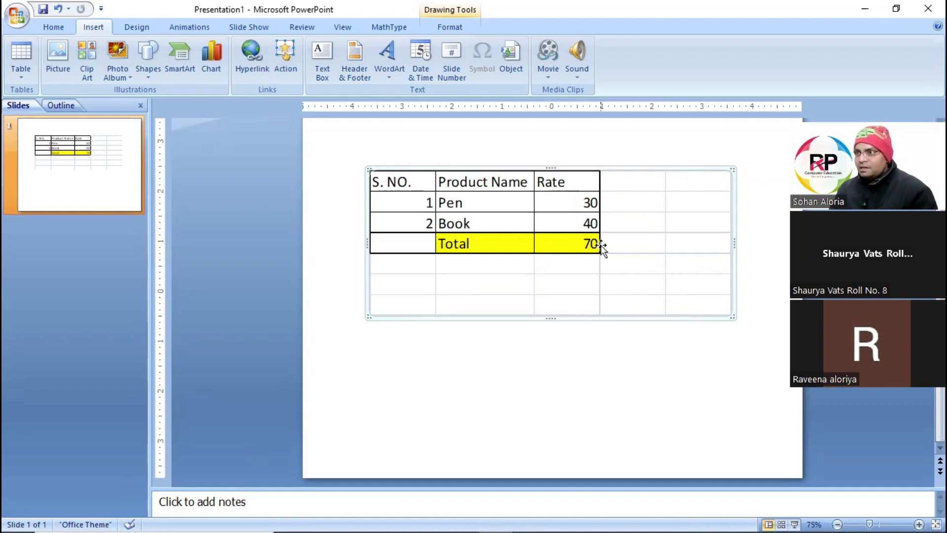
{"action": "double_click", "coordinate": [553, 235]}
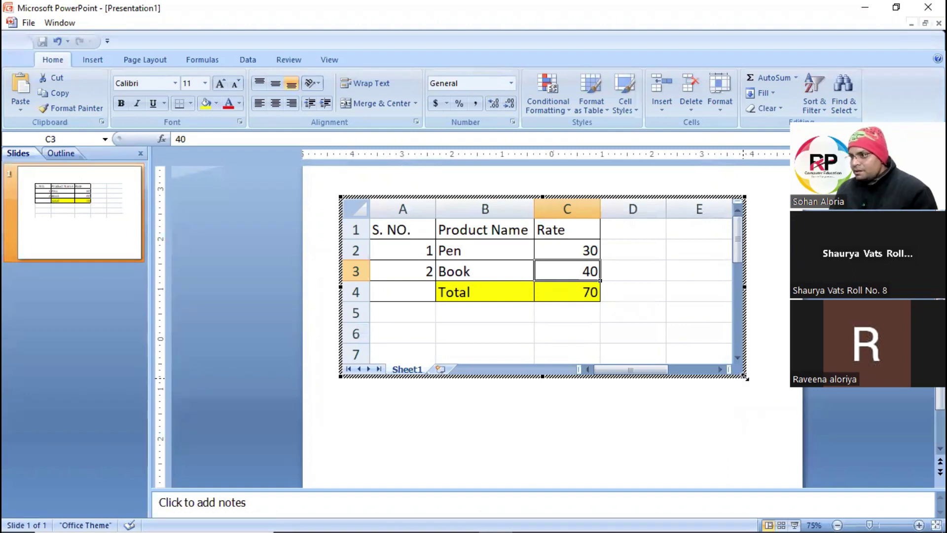
{"action": "left_click_drag", "start_coordinate": [745, 376], "coordinate": [710, 358]}
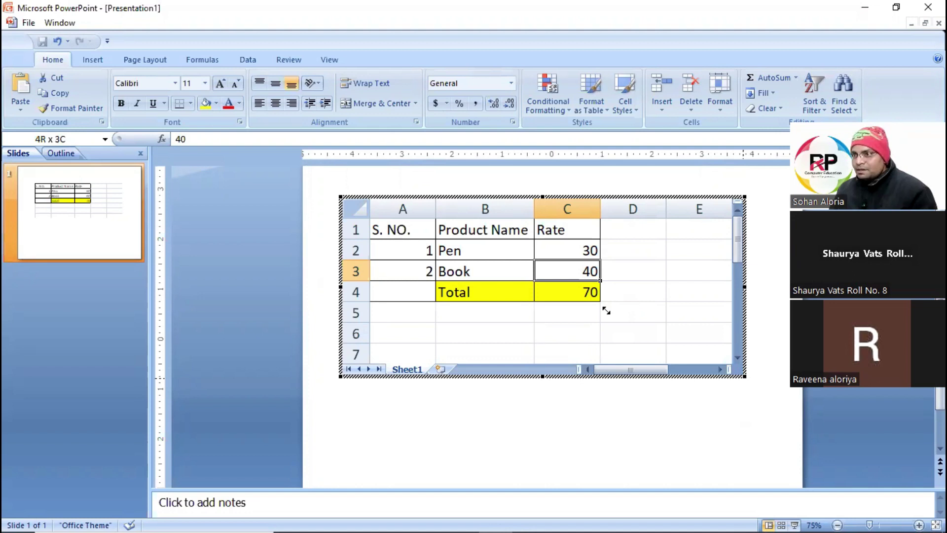
{"action": "left_click_drag", "start_coordinate": [606, 310], "coordinate": [611, 314]}
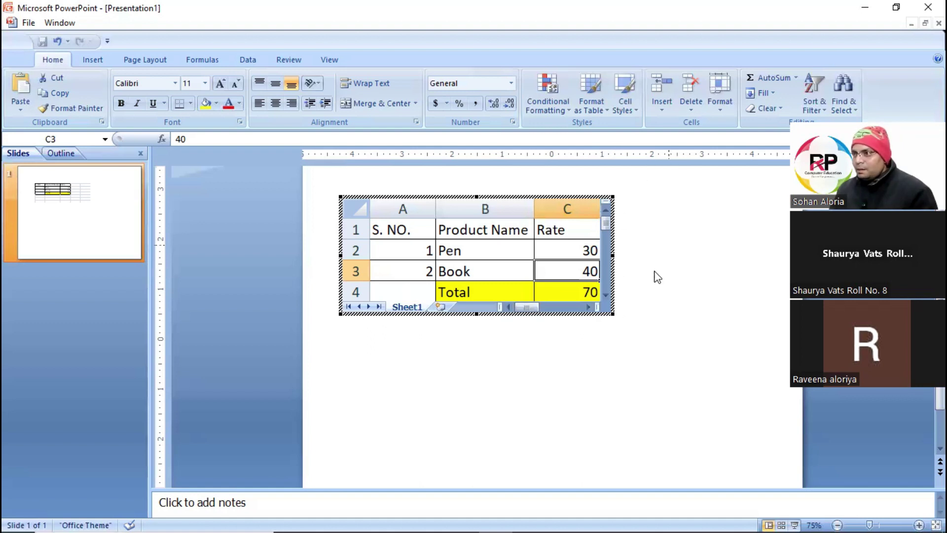
{"action": "left_click", "coordinate": [700, 285]}
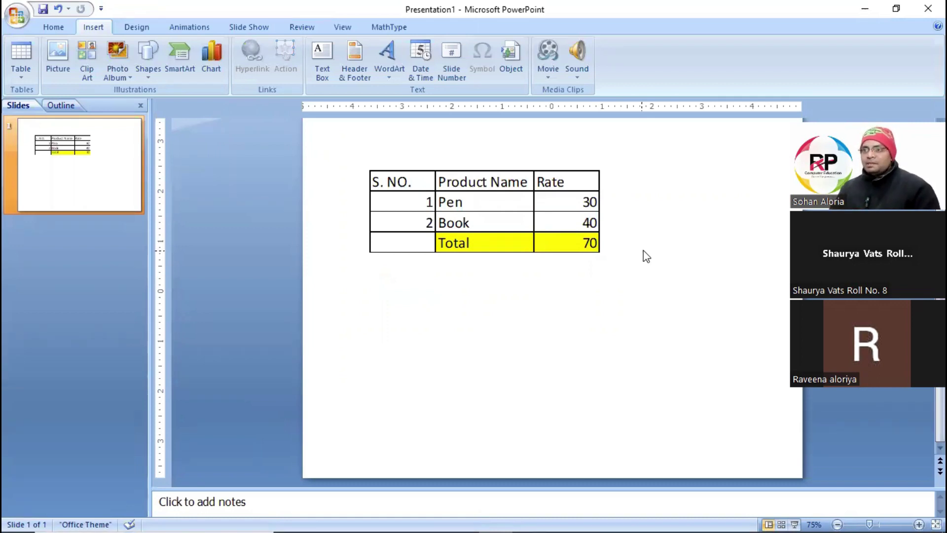
{"action": "scroll", "coordinate": [606, 301], "scroll_direction": "up", "scroll_amount": 1}
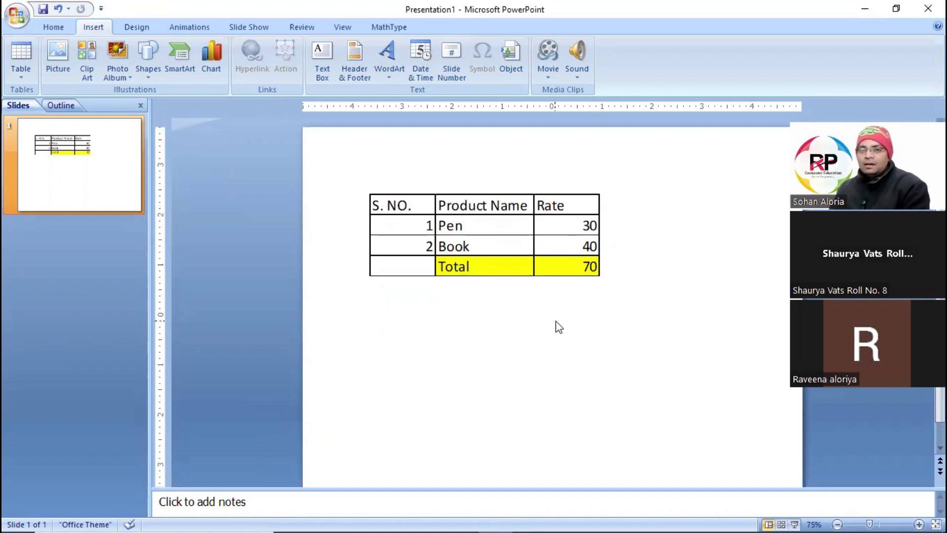
- Reopen the spreadsheet, extend its frame to show cells through D7, and return to the slide
{"action": "double_click", "coordinate": [524, 247]}
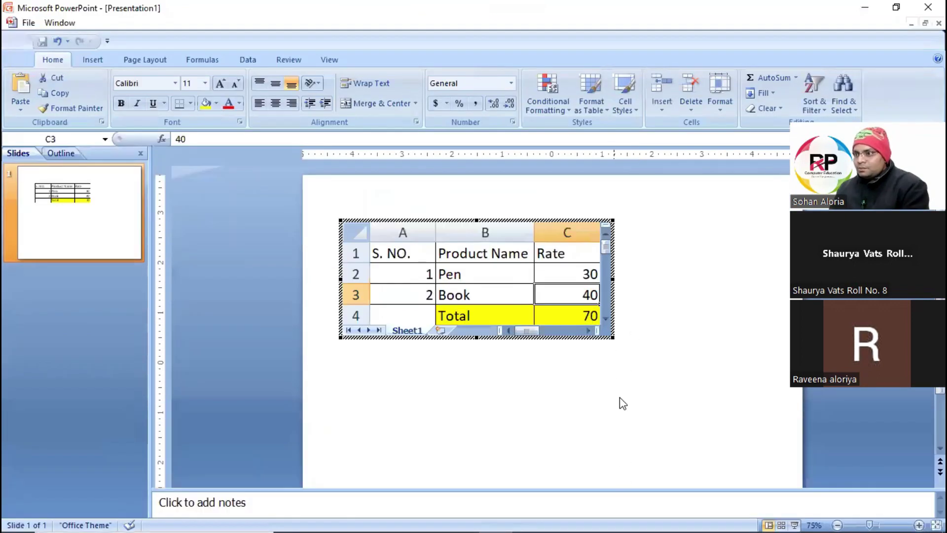
{"action": "left_click_drag", "start_coordinate": [612, 338], "coordinate": [687, 396]}
{"action": "left_click", "coordinate": [718, 386]}
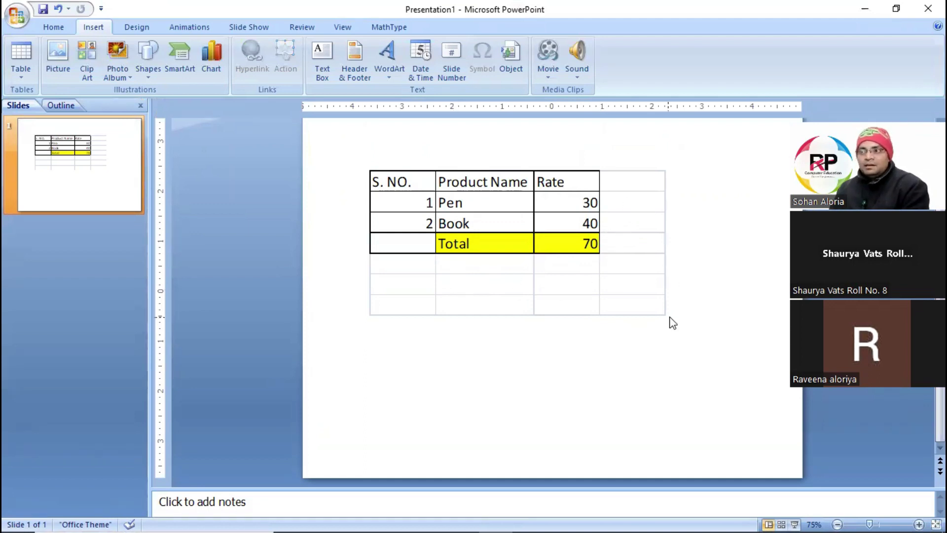
- Reduce the spreadsheet's frame from A1:D7 to the data range A1:C4 and leave editing
{"action": "double_click", "coordinate": [567, 225]}
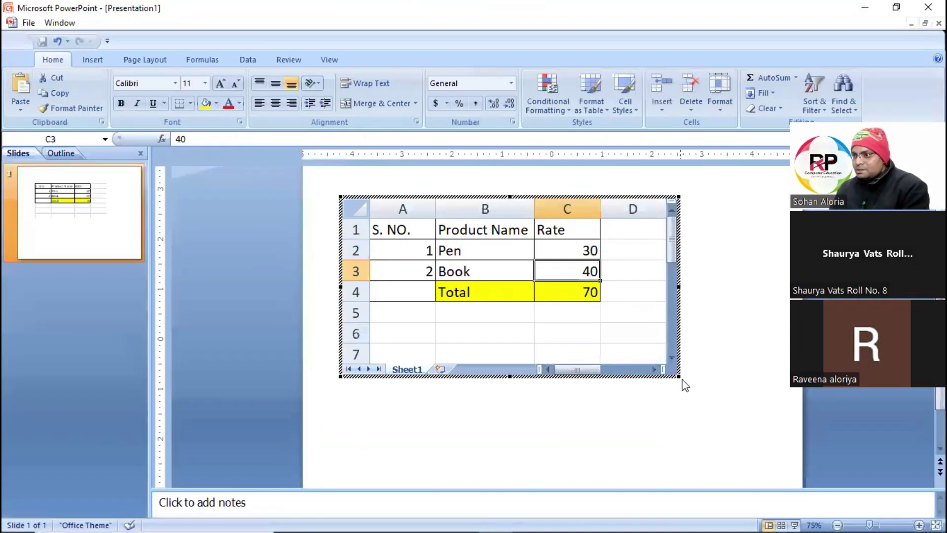
{"action": "left_click_drag", "start_coordinate": [625, 324], "coordinate": [593, 295]}
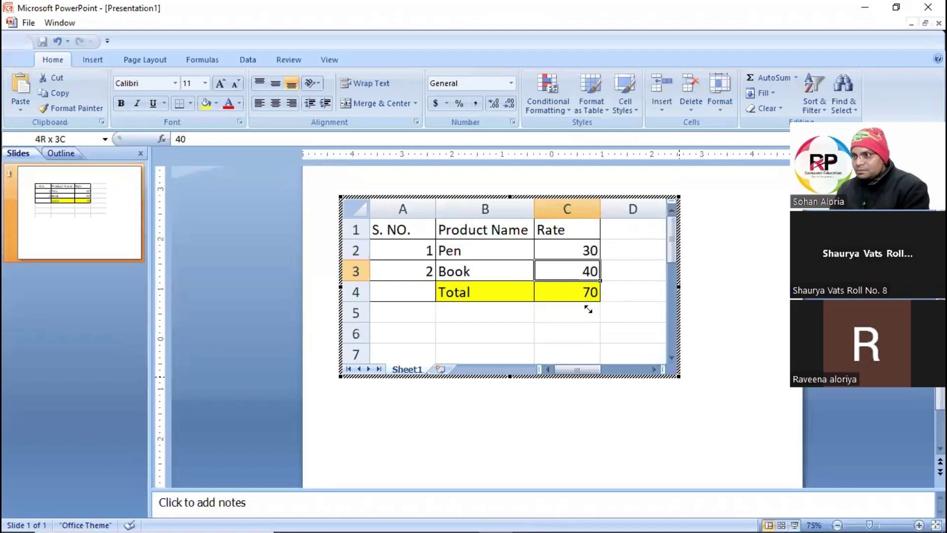
{"action": "left_click", "coordinate": [683, 357]}
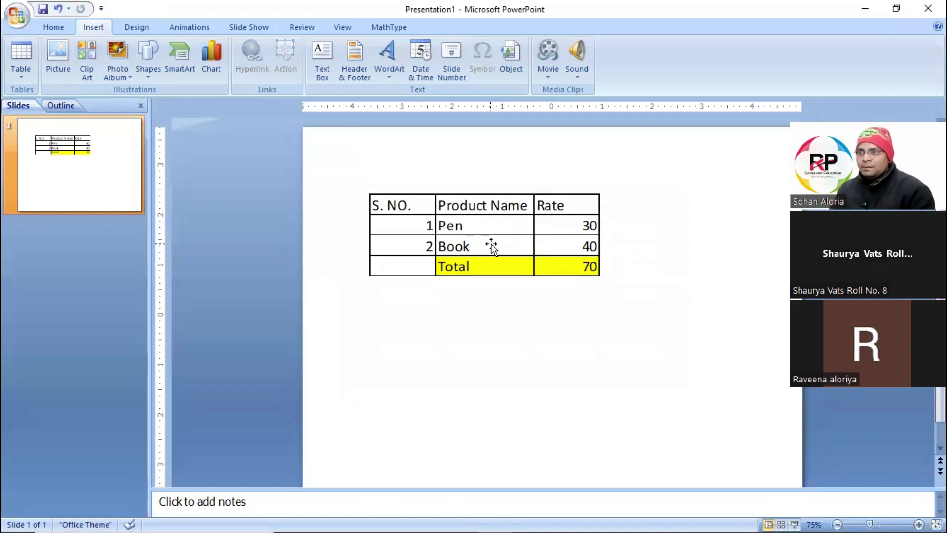
- Delete the embedded product spreadsheet from the slide
{"action": "left_click", "coordinate": [507, 230]}
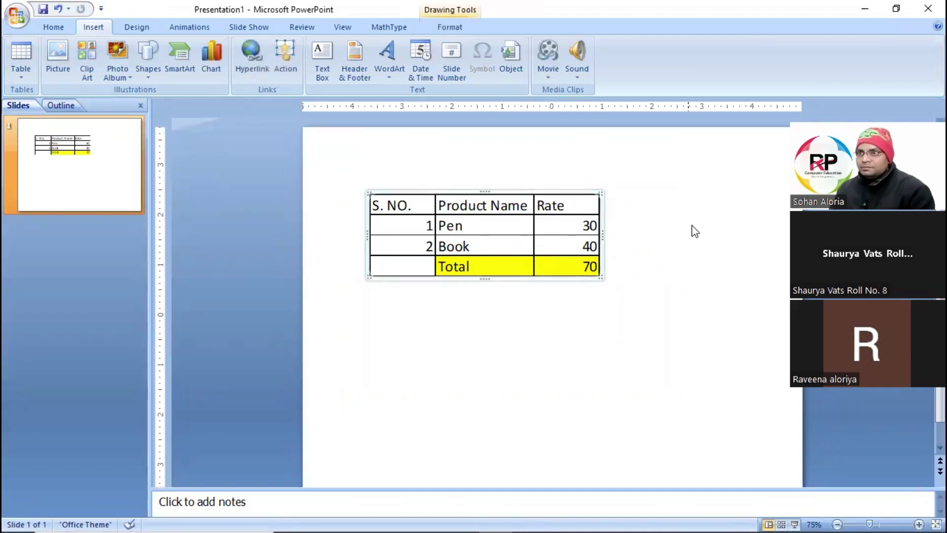
{"action": "double_click", "coordinate": [517, 232]}
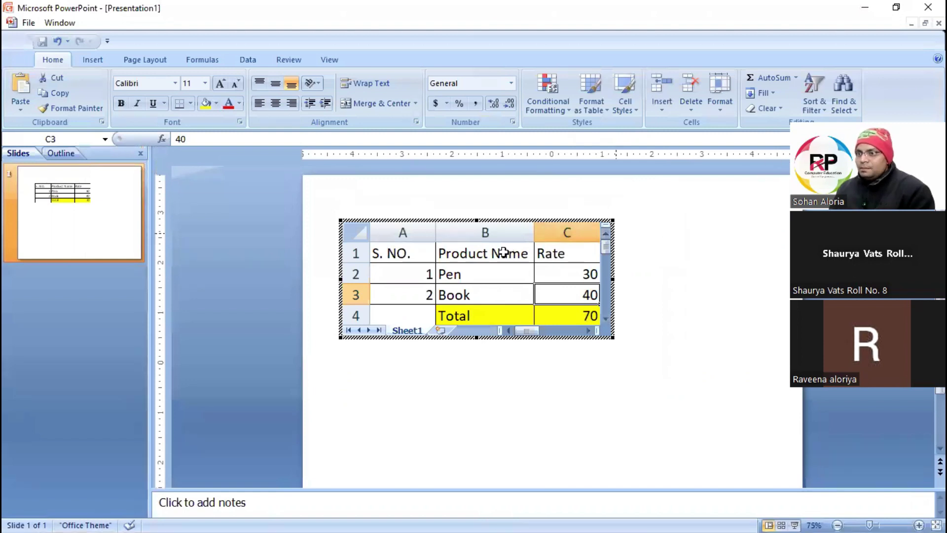
{"action": "left_click", "coordinate": [670, 359]}
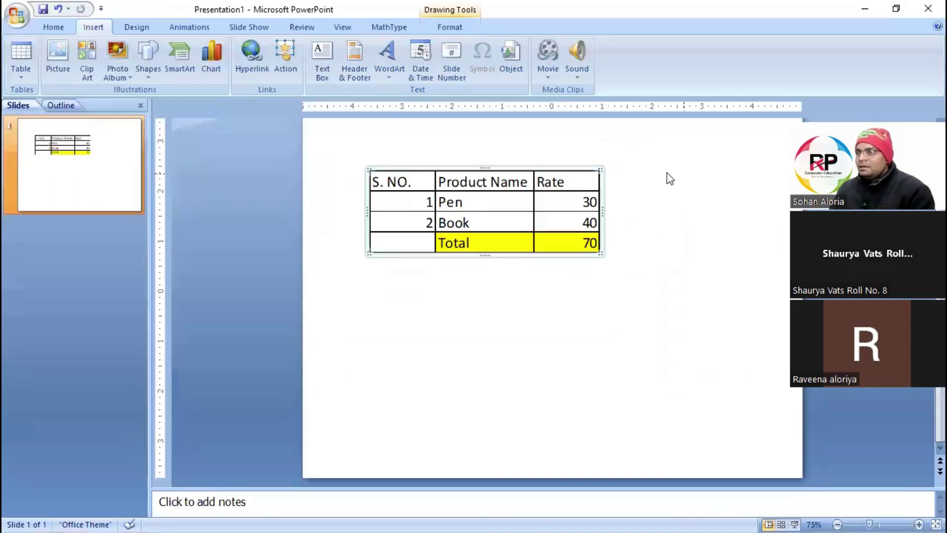
{"action": "left_click", "coordinate": [587, 222]}
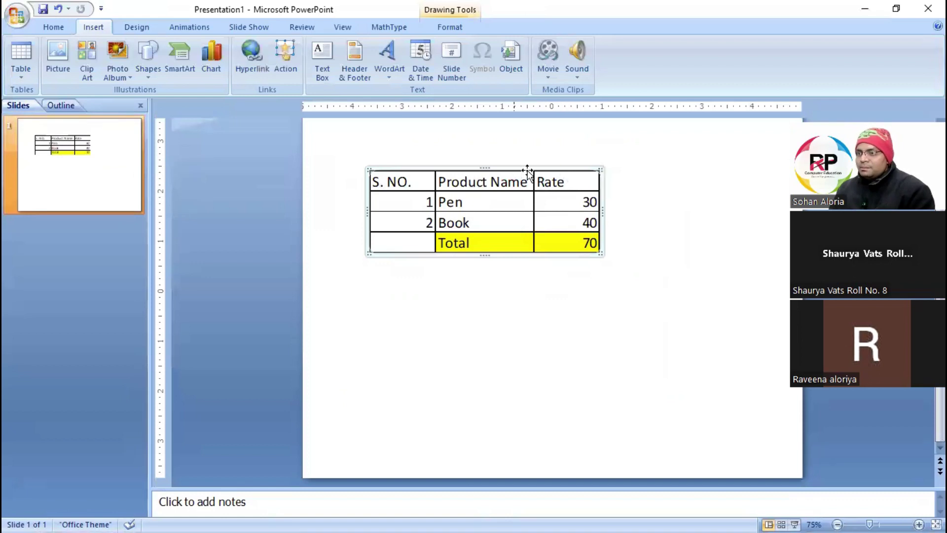
{"action": "key", "text": "Delete"}
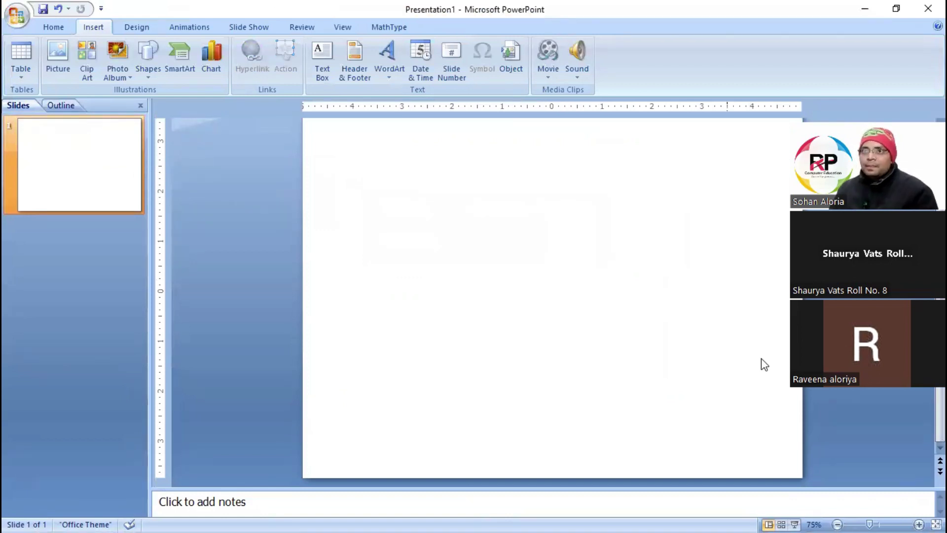
- Insert a table with 3 columns and 2 rows on the empty slide
{"action": "left_click", "coordinate": [22, 69]}
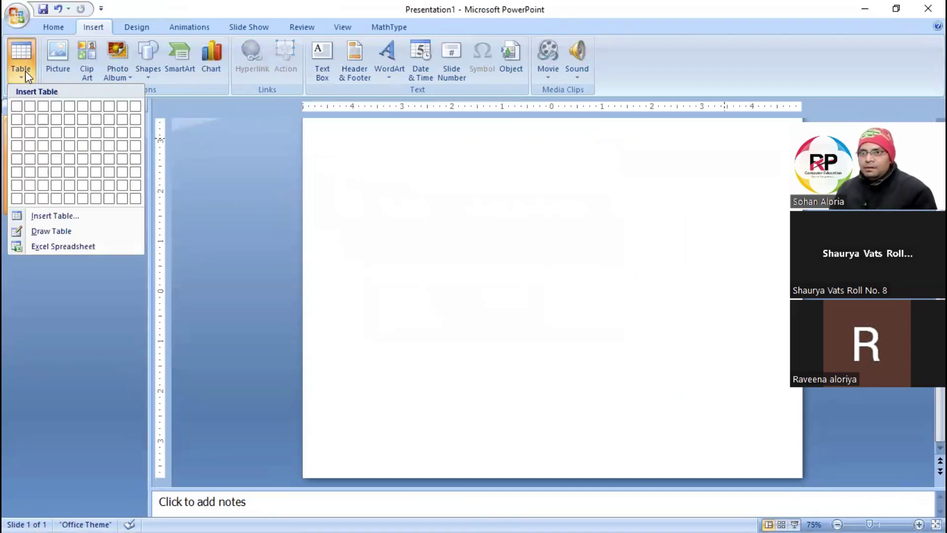
{"action": "left_click", "coordinate": [59, 216]}
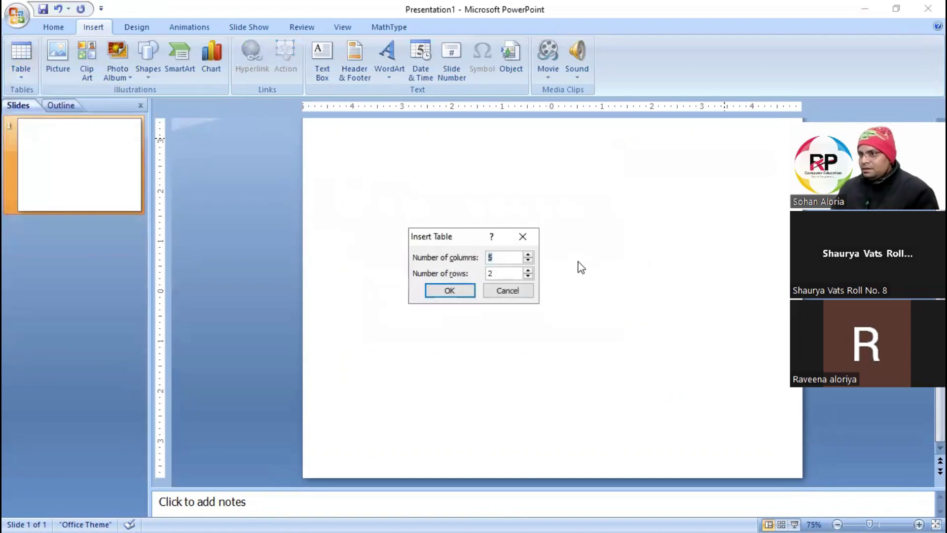
{"action": "type", "text": "3"}
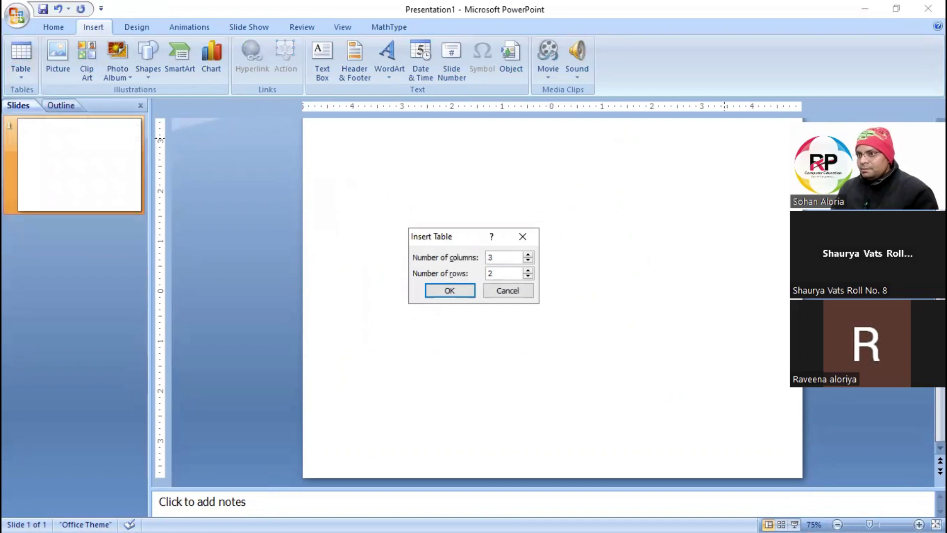
{"action": "key", "text": "Return"}
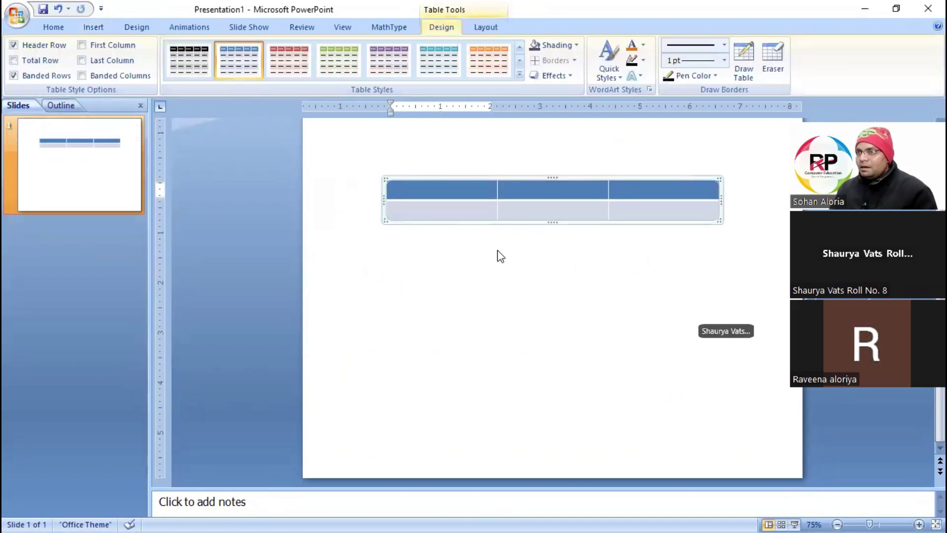
- Select the whole table and remove it from the slide by deleting its columns
{"action": "scroll", "coordinate": [640, 297], "scroll_direction": "up", "scroll_amount": 5}
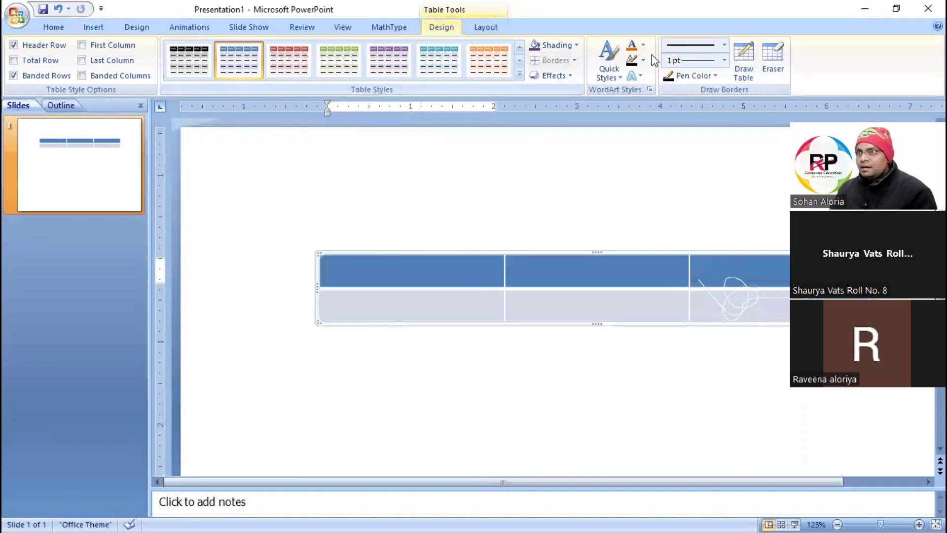
{"action": "left_click", "coordinate": [485, 28]}
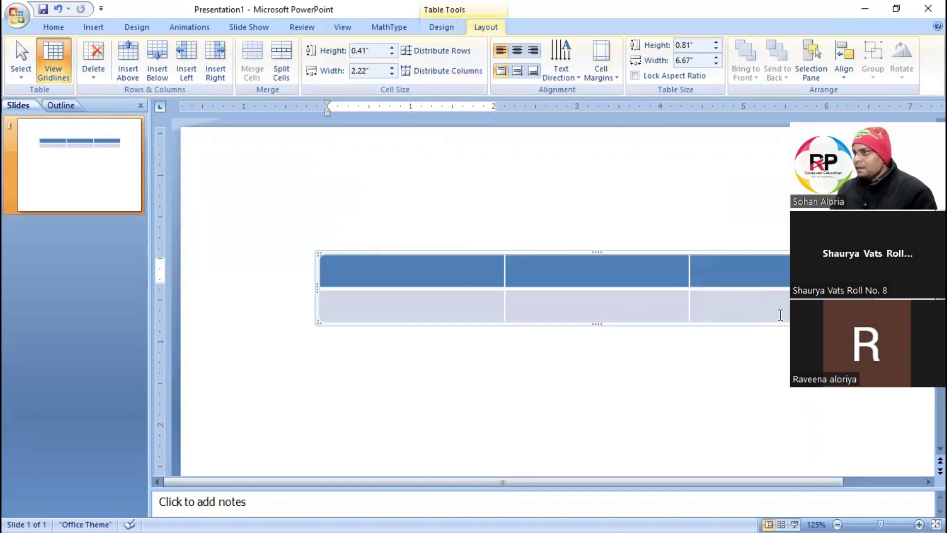
{"action": "scroll", "coordinate": [492, 290], "scroll_direction": "down", "scroll_amount": 5}
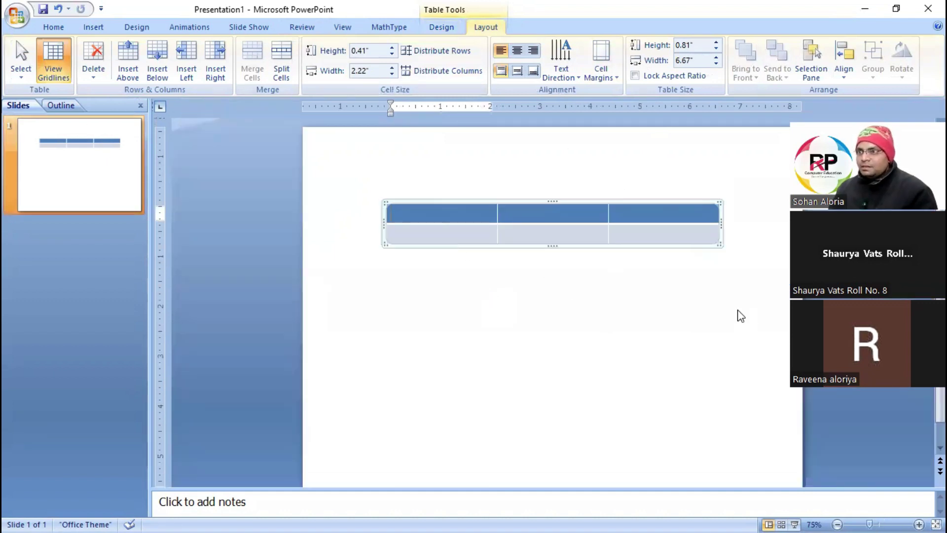
{"action": "left_click", "coordinate": [406, 262]}
{"action": "left_click", "coordinate": [532, 200]}
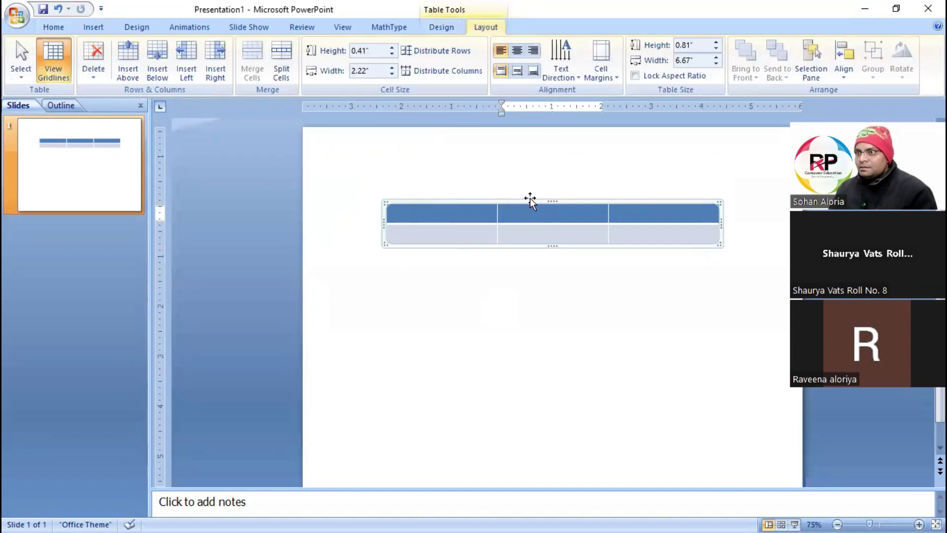
{"action": "left_click", "coordinate": [95, 81]}
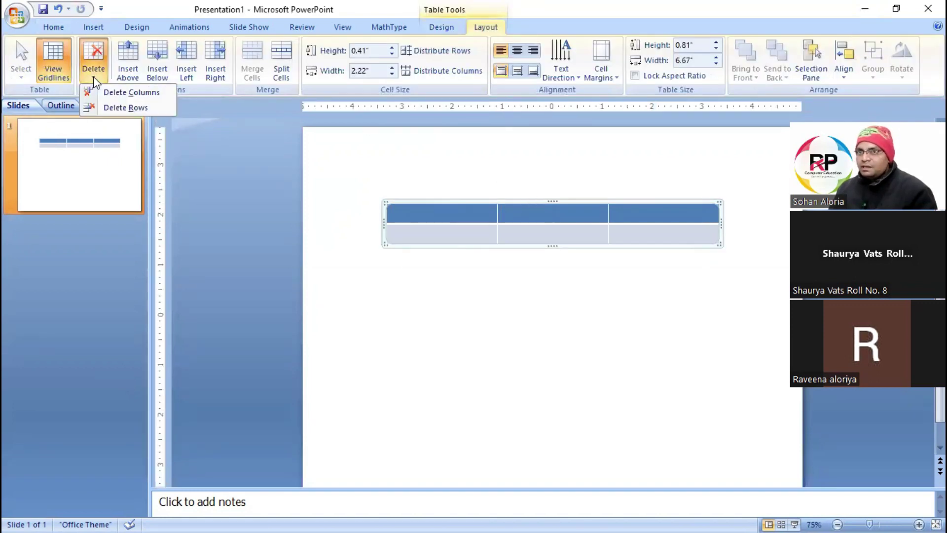
{"action": "left_click", "coordinate": [147, 97]}
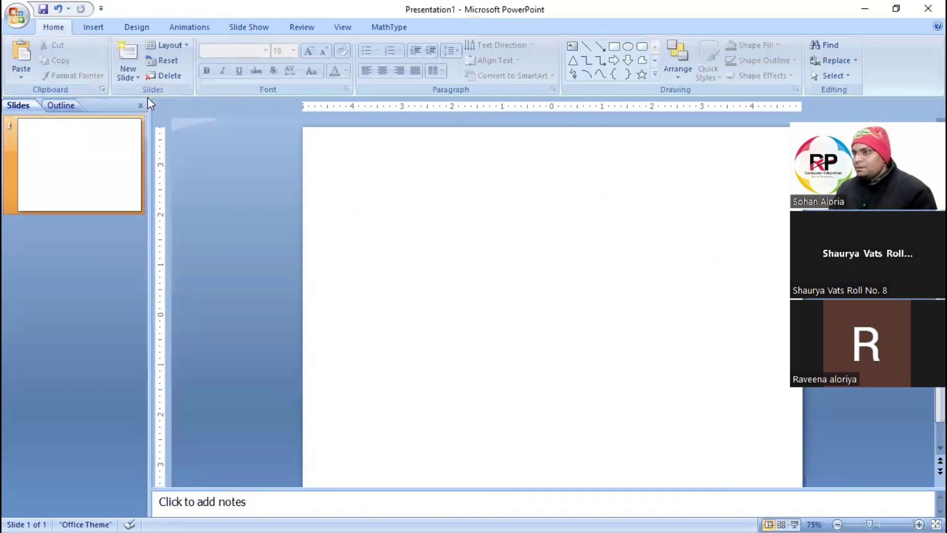
- Undo the last deletion to restore the table with 3 columns and 2 rows
{"action": "key", "text": "ctrl+z"}
{"action": "left_click", "coordinate": [616, 213]}
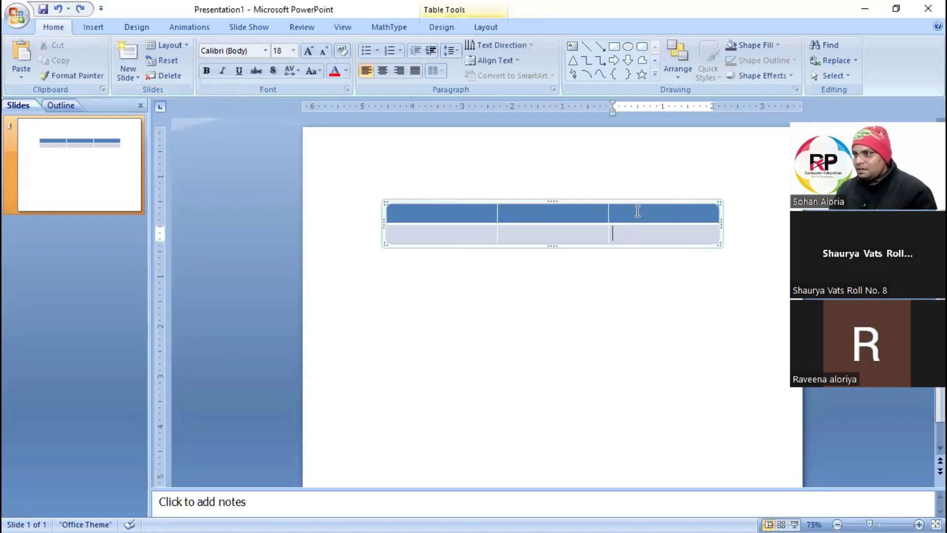
- Delete the table's third column, and undo that deletion
{"action": "left_click_drag", "start_coordinate": [644, 217], "coordinate": [646, 234]}
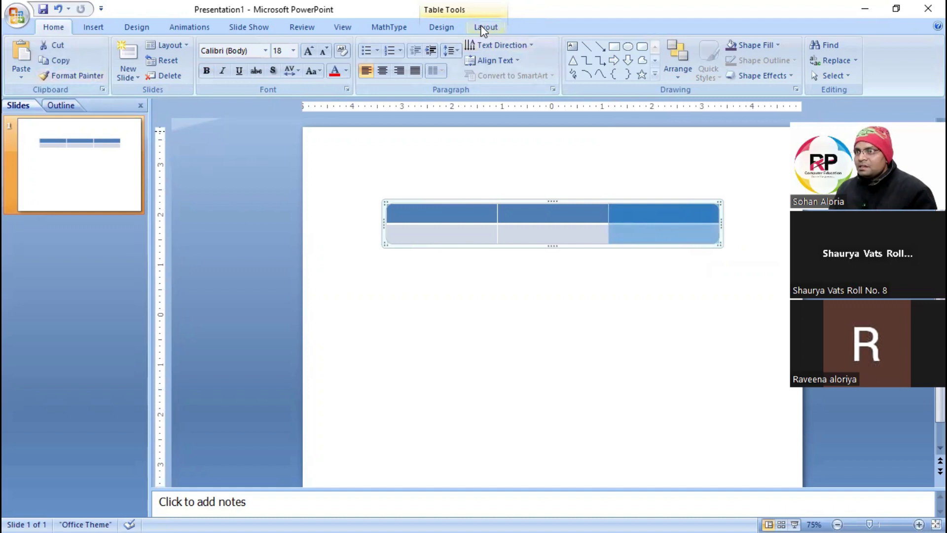
{"action": "left_click", "coordinate": [484, 28]}
{"action": "left_click", "coordinate": [96, 74]}
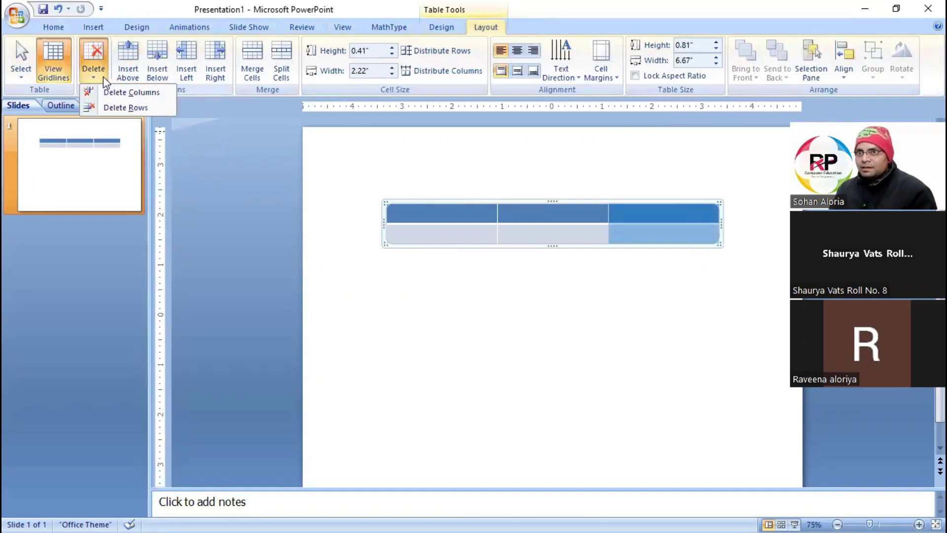
{"action": "left_click", "coordinate": [135, 94]}
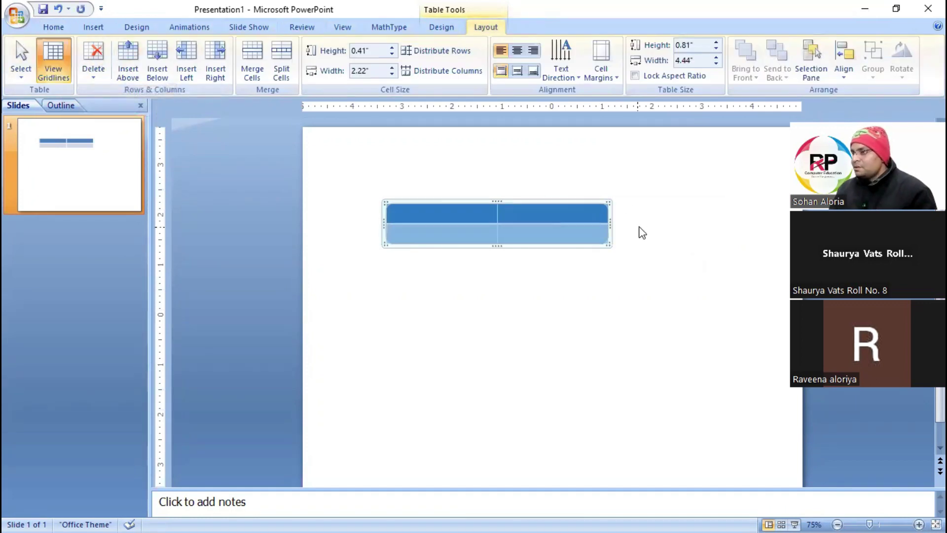
{"action": "key", "text": "ctrl+z"}
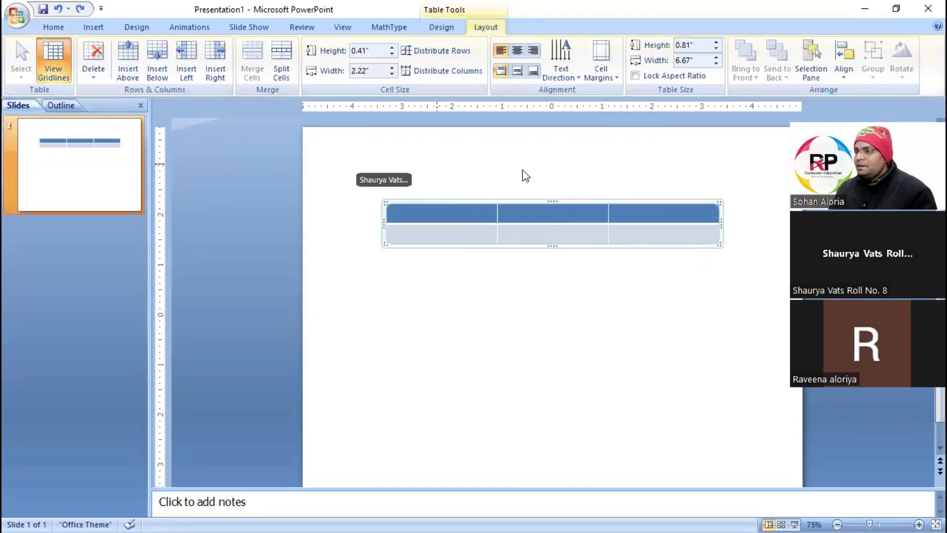
- Fill the table's header row with S. NO., Name and Product
{"action": "left_click_drag", "start_coordinate": [573, 211], "coordinate": [575, 232]}
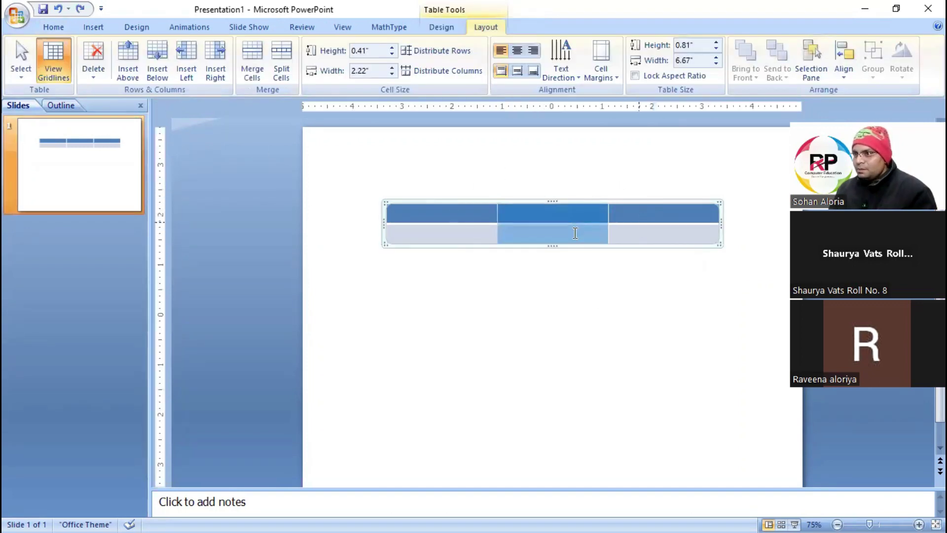
{"action": "left_click", "coordinate": [444, 212]}
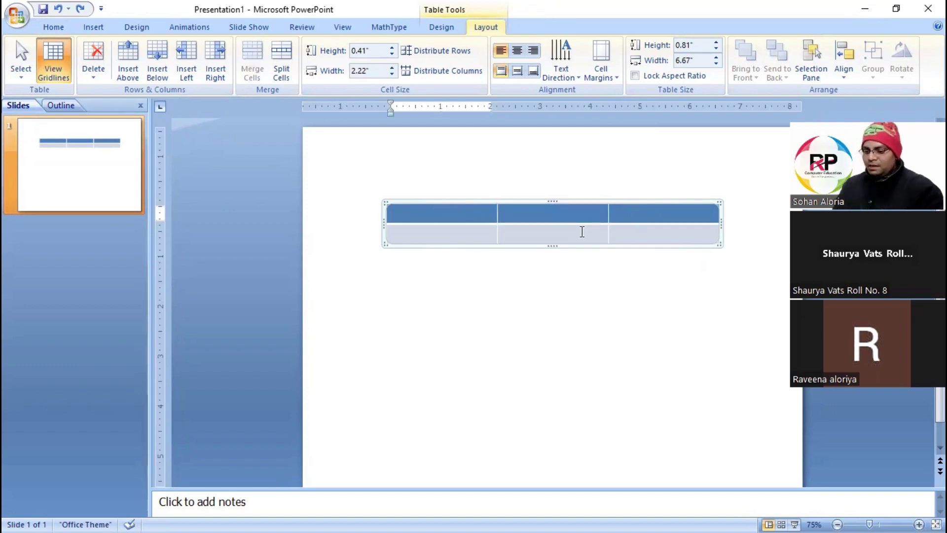
{"action": "type", "text": "S"}
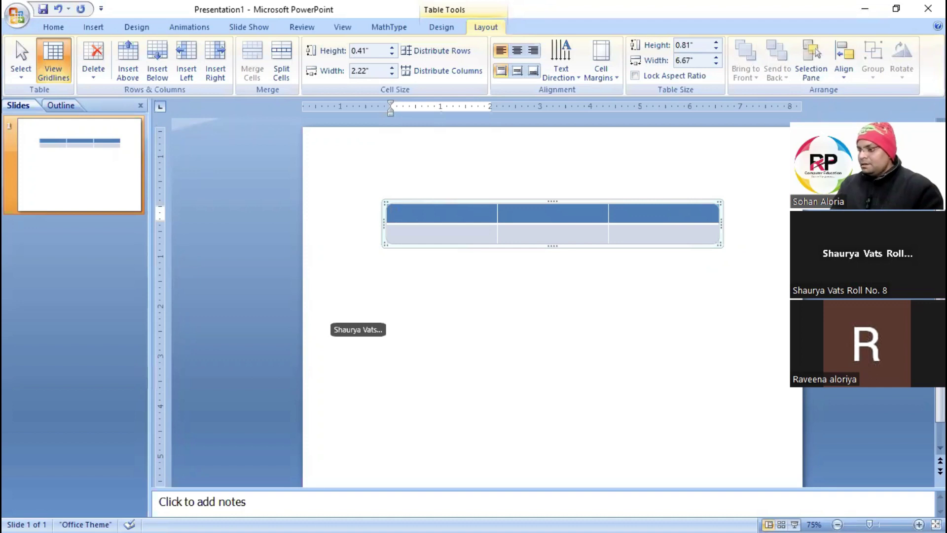
{"action": "type", "text": ". NO."}
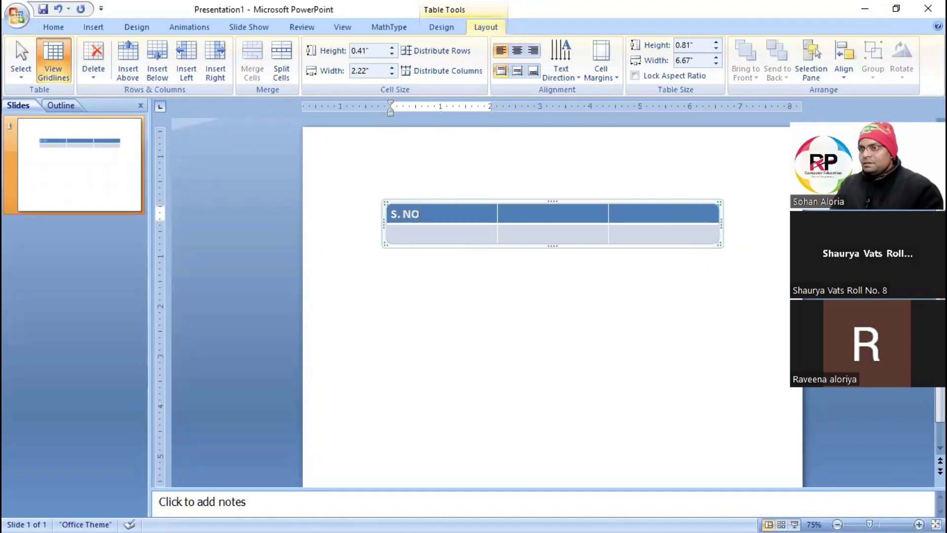
{"action": "key", "text": "Tab"}
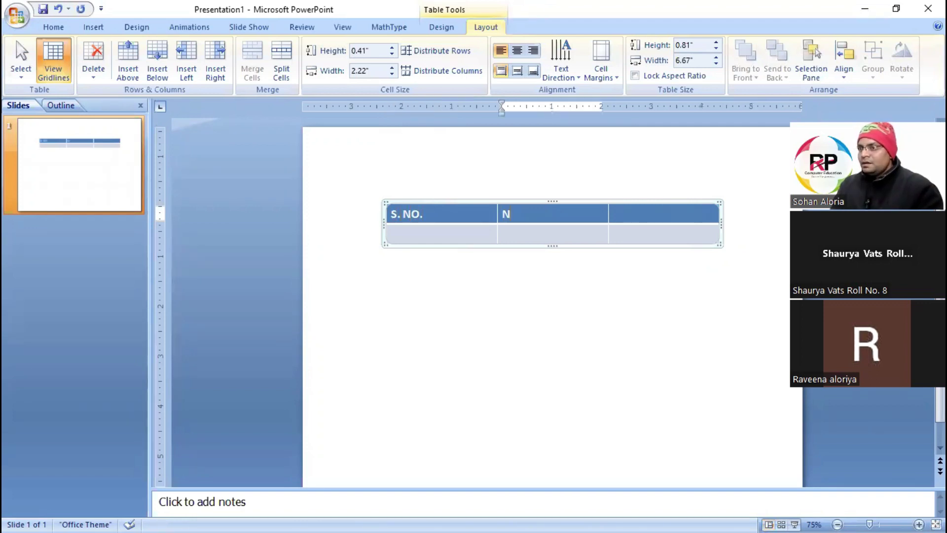
{"action": "key", "text": "Tab"}
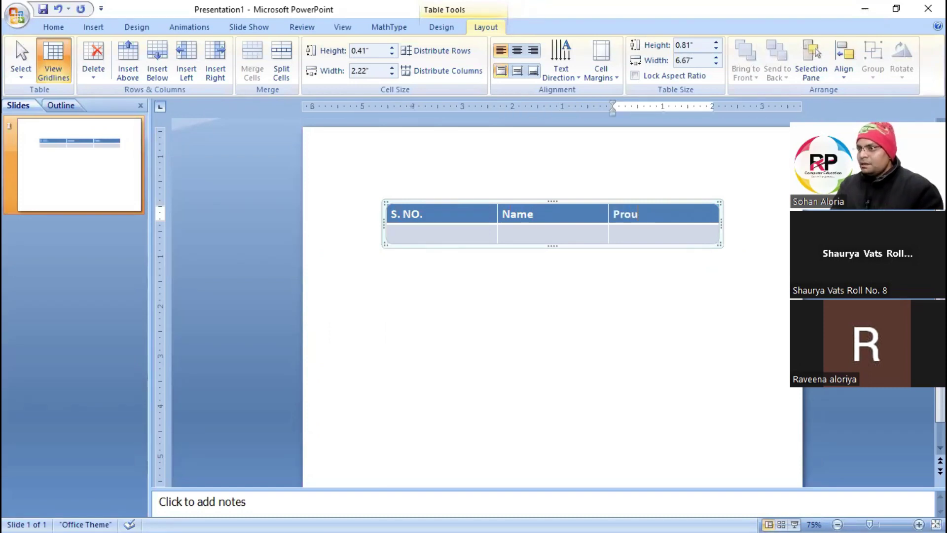
{"action": "scroll", "coordinate": [637, 251], "scroll_direction": "up", "scroll_amount": 2}
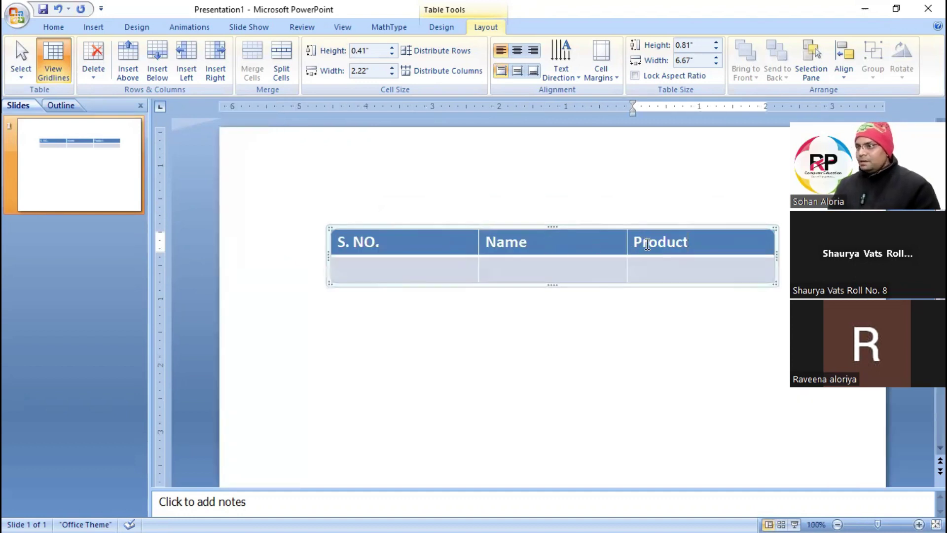
- Delete the Name column from the table, and undo that deletion
{"action": "left_click_drag", "start_coordinate": [587, 262], "coordinate": [590, 264]}
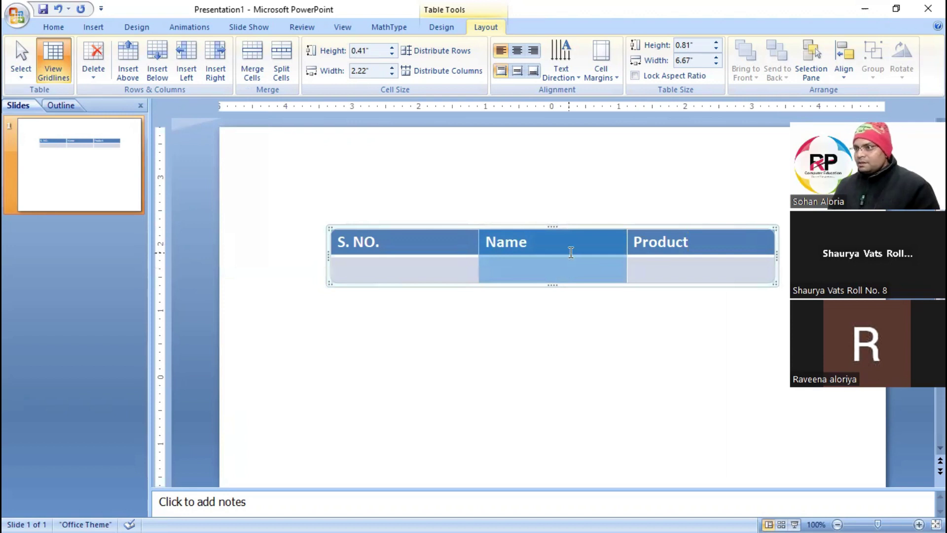
{"action": "left_click", "coordinate": [96, 74]}
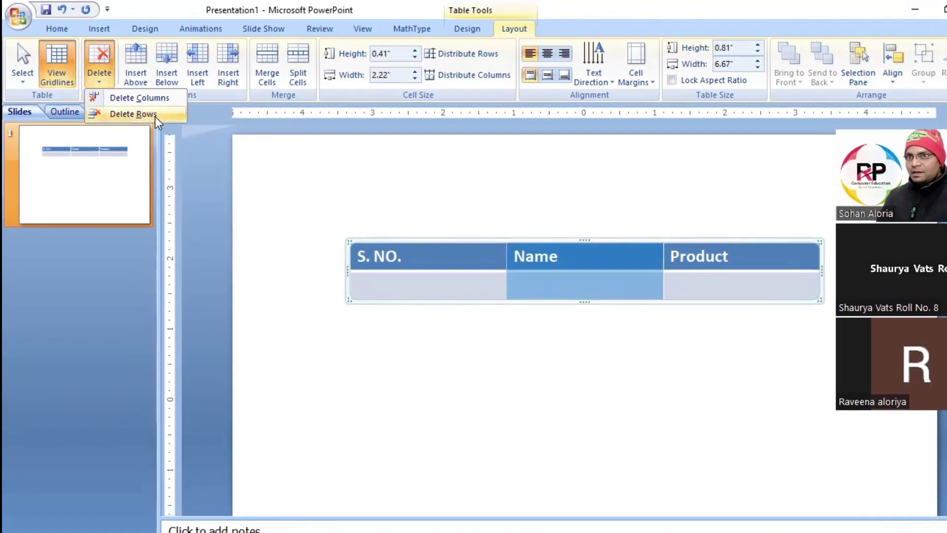
{"action": "left_click", "coordinate": [148, 97]}
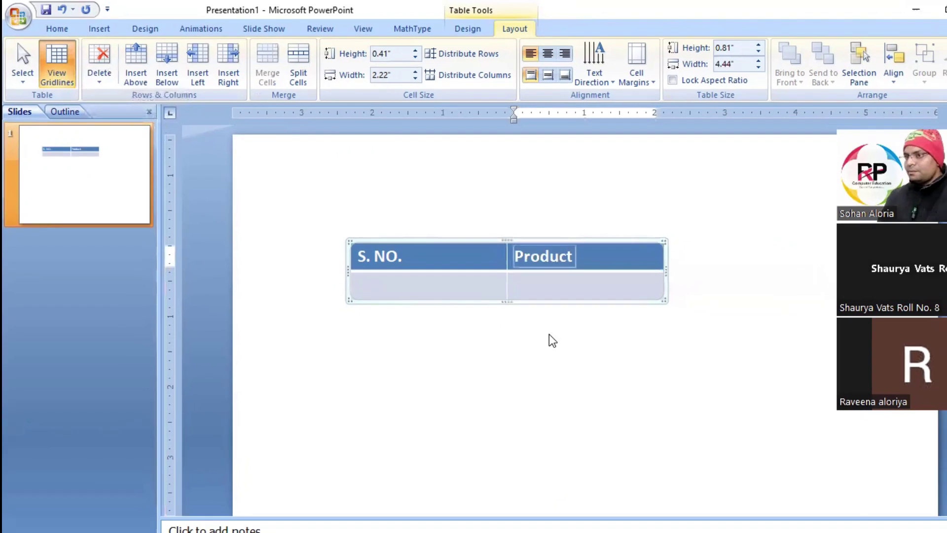
{"action": "key", "text": "ctrl+z"}
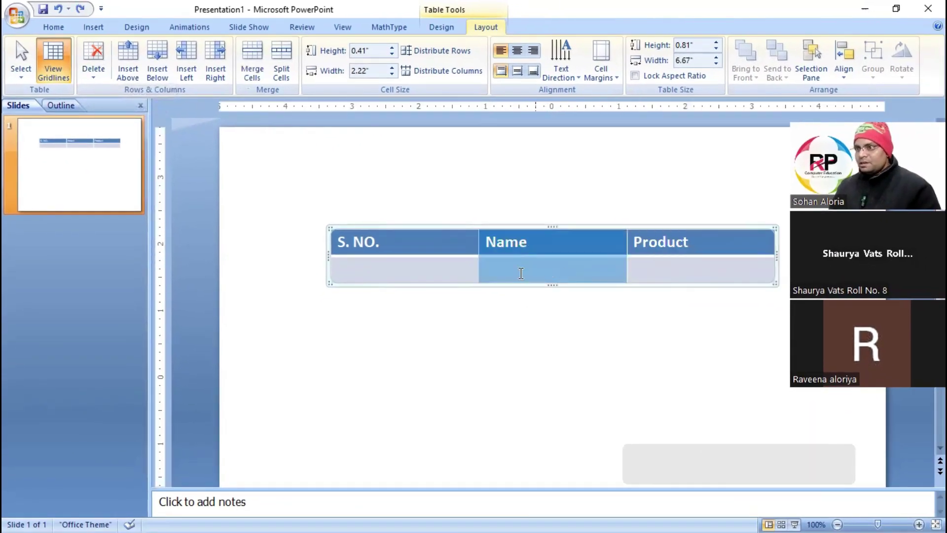
- Add three empty rows at the end of the table by advancing past its last cell
{"action": "left_click", "coordinate": [695, 268]}
{"action": "key", "text": "Tab"}
{"action": "key", "text": "Tab"}
{"action": "key", "text": "Tab"}
{"action": "key", "text": "Tab"}
{"action": "key", "text": "Tab"}
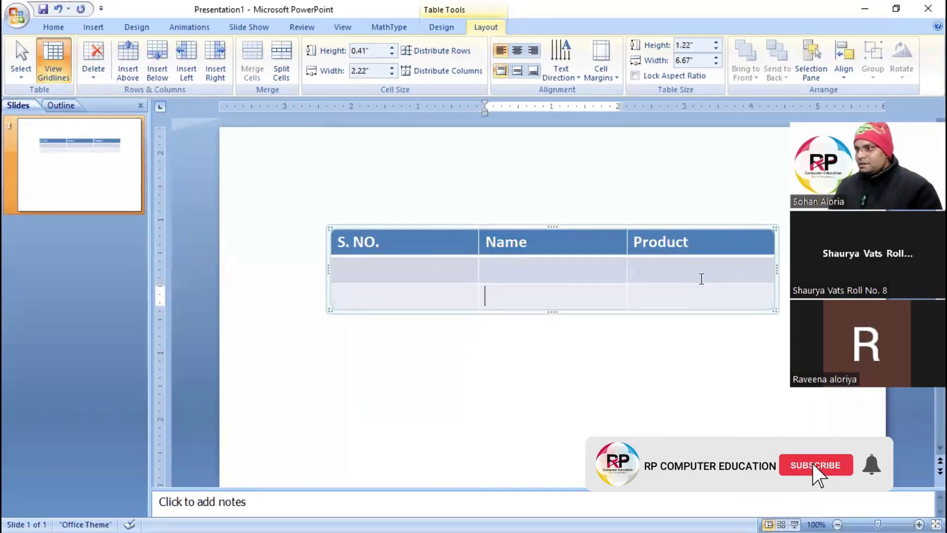
{"action": "left_click", "coordinate": [666, 317]}
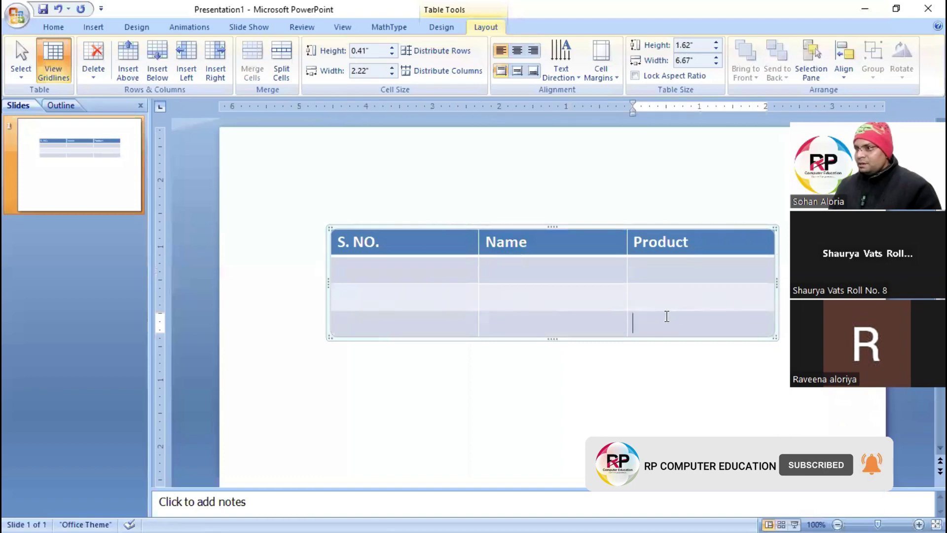
{"action": "key", "text": "Tab"}
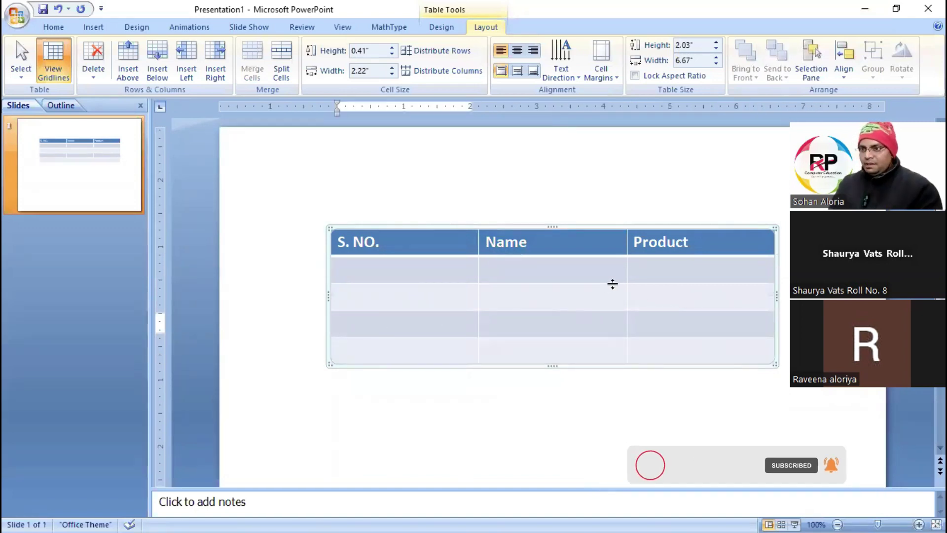
- Enter 4, 3 and 2 across the cells of the table's fourth row
{"action": "type", "text": "4"}
{"action": "key", "text": "Tab"}
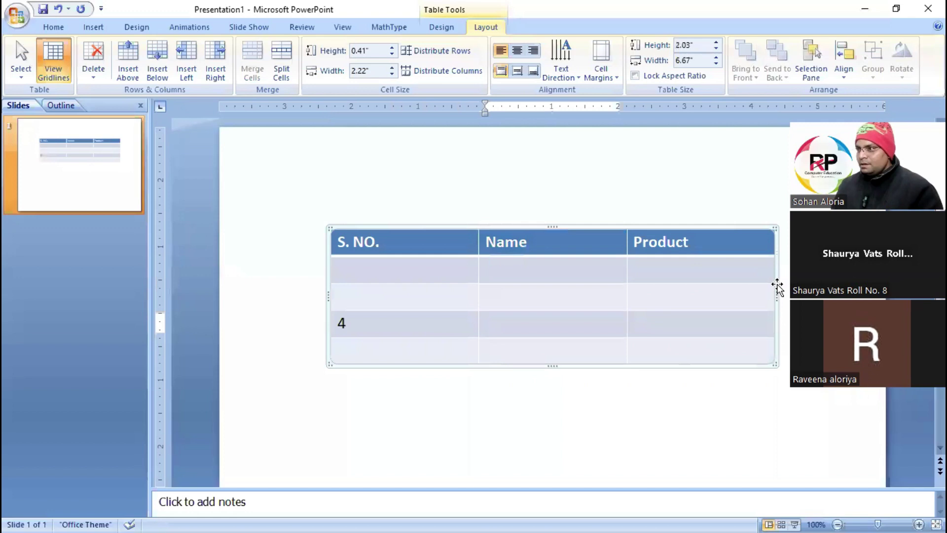
{"action": "type", "text": "3"}
{"action": "key", "text": "Tab"}
{"action": "type", "text": "2"}
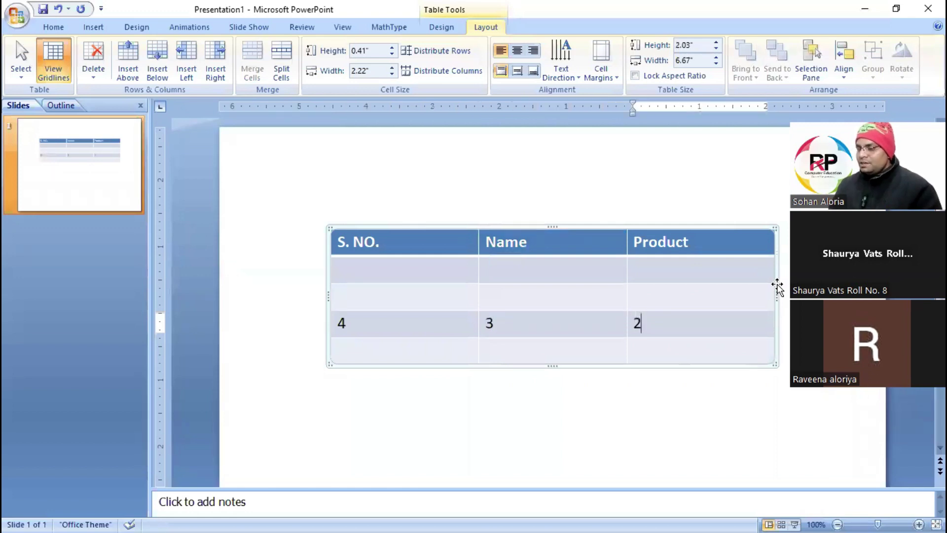
- Delete the table row containing 4, 3 and 2
{"action": "left_click_drag", "start_coordinate": [412, 331], "coordinate": [714, 326]}
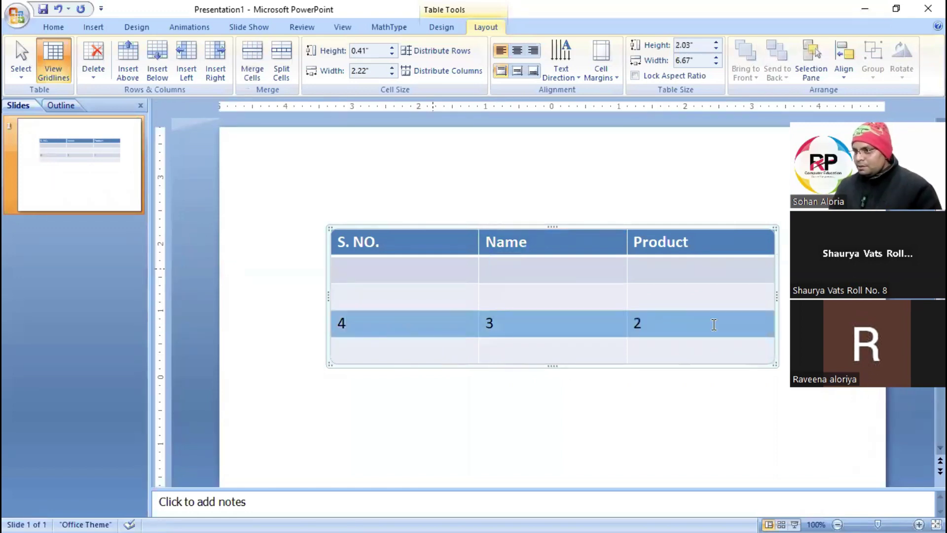
{"action": "left_click", "coordinate": [95, 74]}
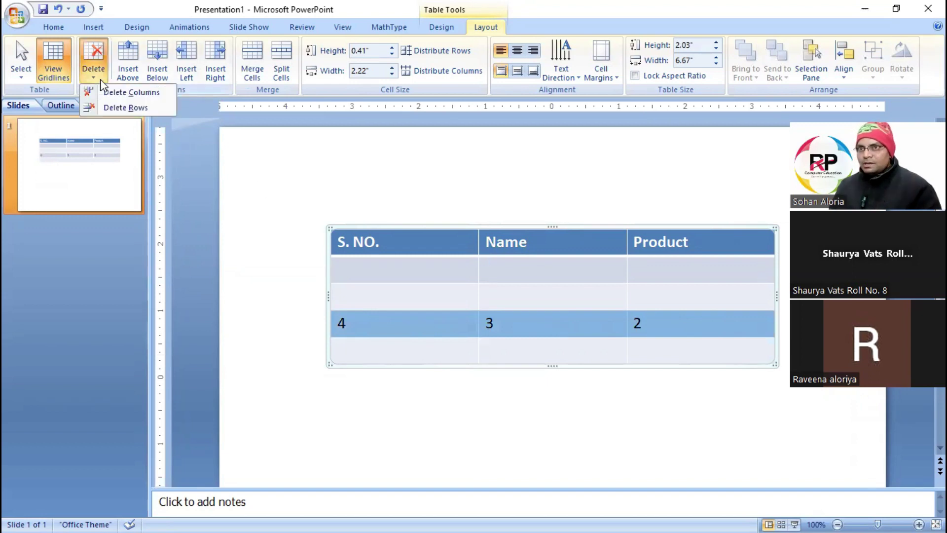
{"action": "left_click", "coordinate": [133, 109]}
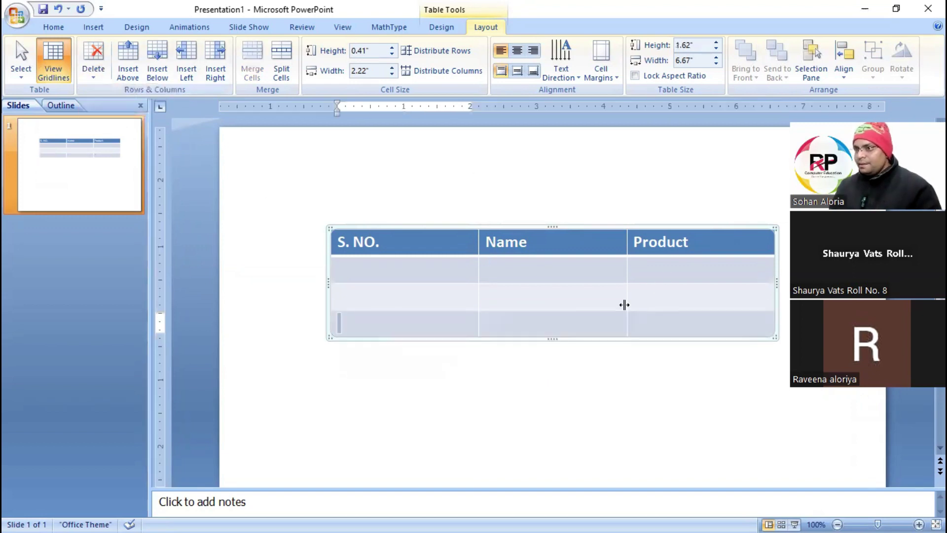
- Insert an empty column to the right of the Product column and another to its left
{"action": "left_click_drag", "start_coordinate": [669, 240], "coordinate": [690, 321]}
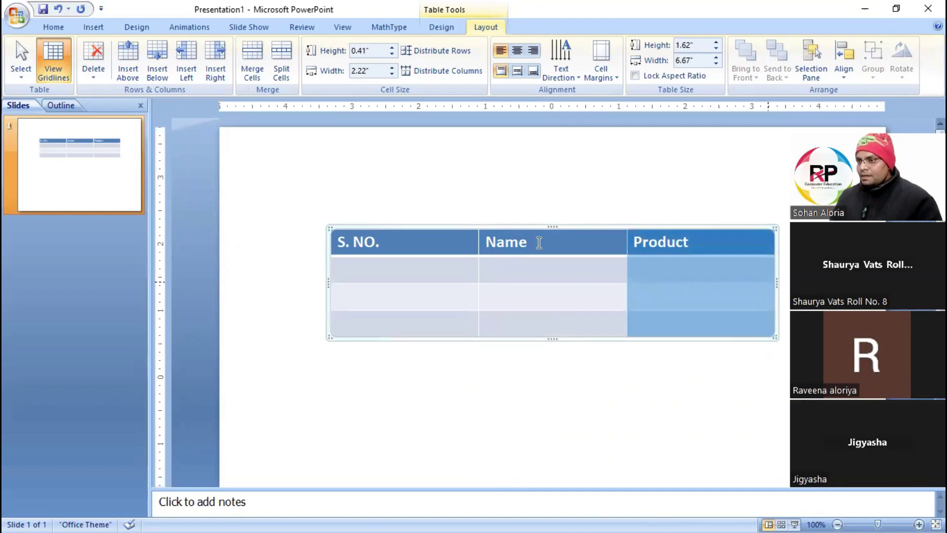
{"action": "left_click", "coordinate": [567, 383]}
{"action": "scroll", "coordinate": [567, 383], "scroll_direction": "down", "scroll_amount": 1}
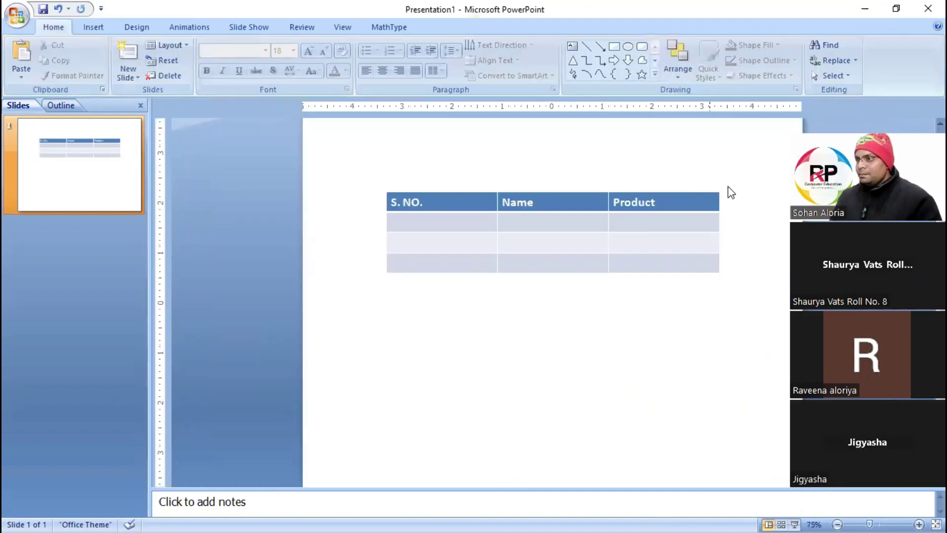
{"action": "left_click_drag", "start_coordinate": [668, 209], "coordinate": [681, 262]}
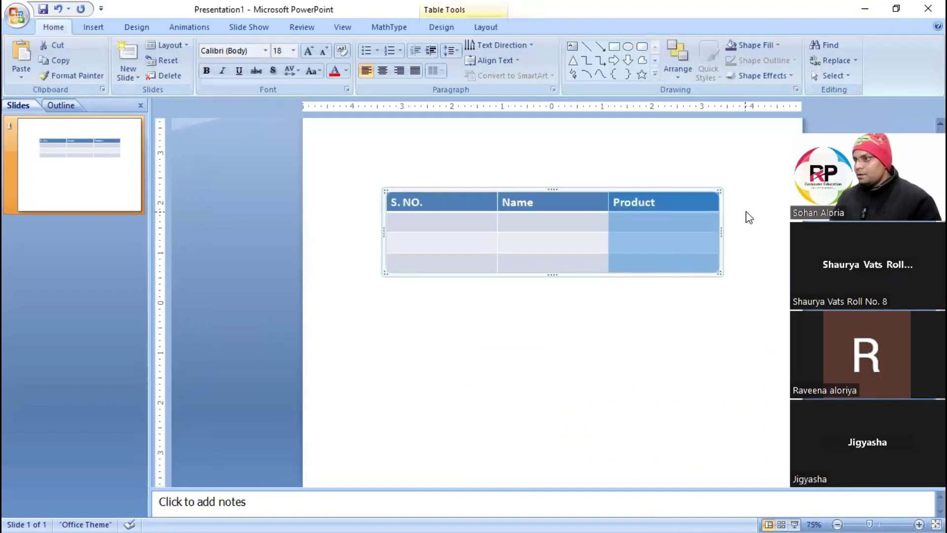
{"action": "left_click", "coordinate": [480, 27]}
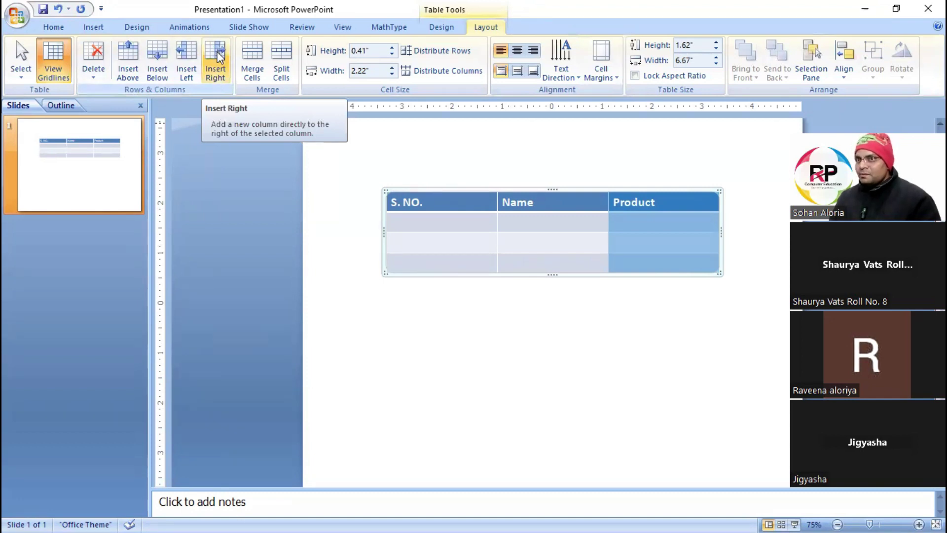
{"action": "left_click", "coordinate": [219, 77]}
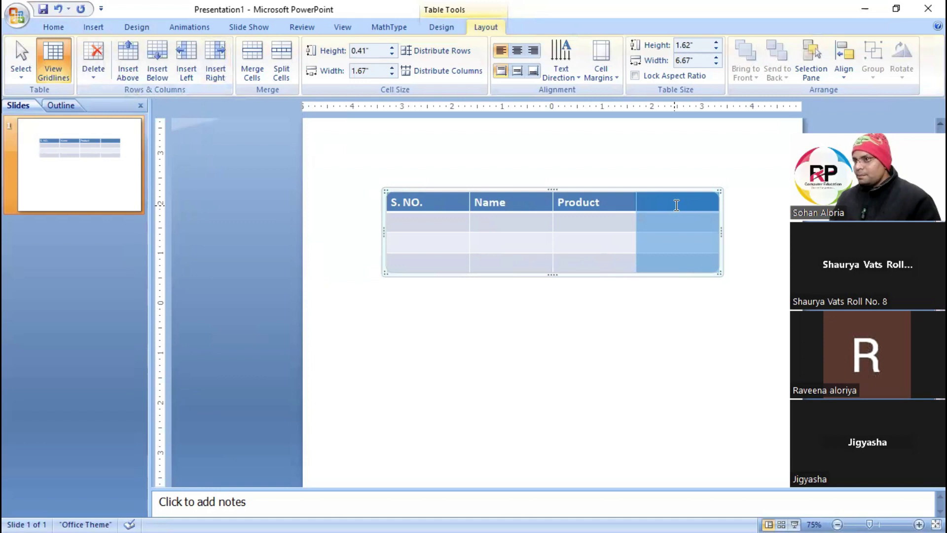
{"action": "left_click_drag", "start_coordinate": [598, 249], "coordinate": [600, 269]}
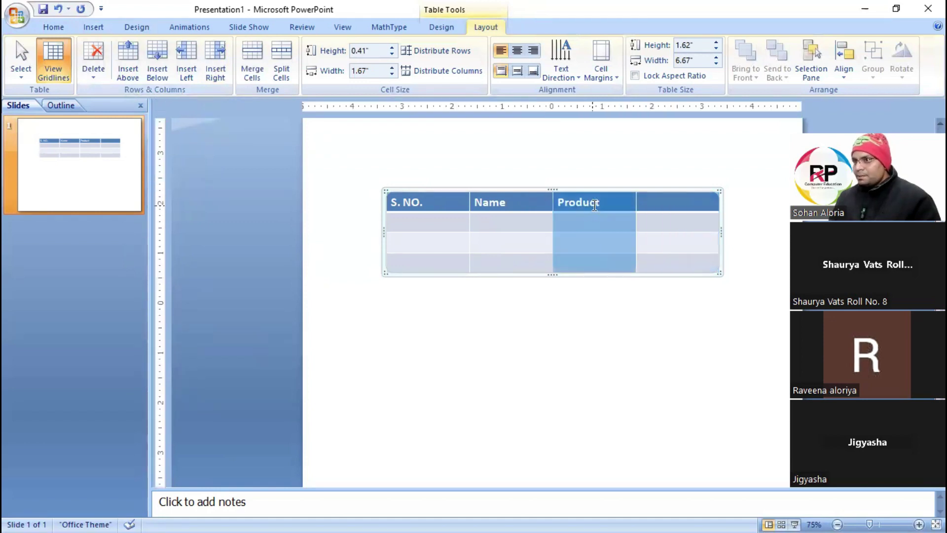
{"action": "left_click", "coordinate": [187, 57]}
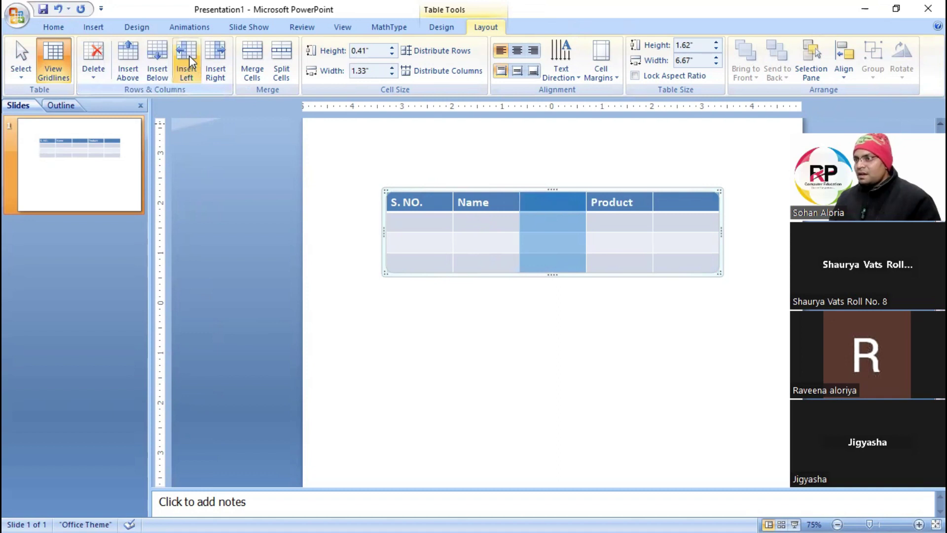
- Enter the numbers 1, 2, 3, 4 and 5 across the cells of the table's third row
{"action": "left_click", "coordinate": [450, 243]}
{"action": "type", "text": "1"}
{"action": "key", "text": "Tab"}
{"action": "type", "text": "2"}
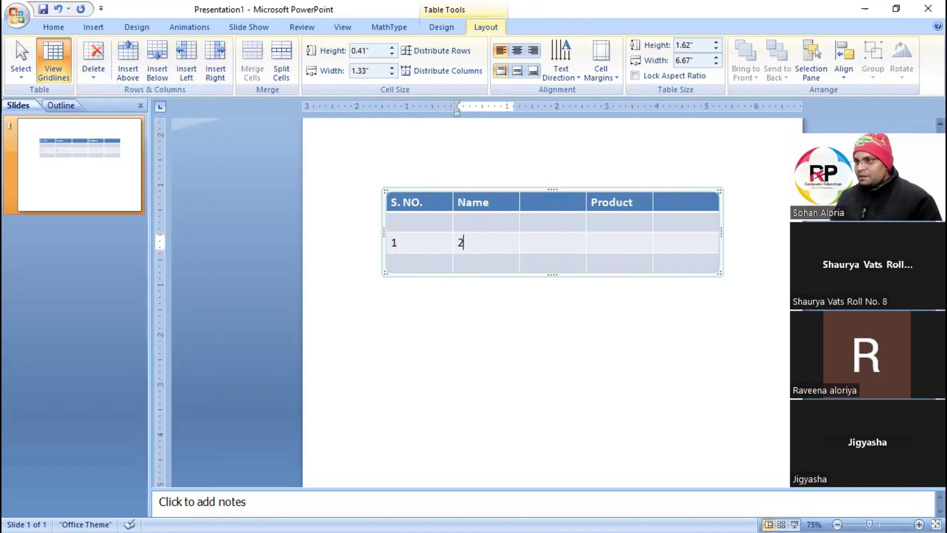
{"action": "key", "text": "Tab"}
{"action": "type", "text": "3"}
{"action": "key", "text": "Tab"}
{"action": "type", "text": "4"}
{"action": "key", "text": "Tab"}
{"action": "type", "text": "5"}
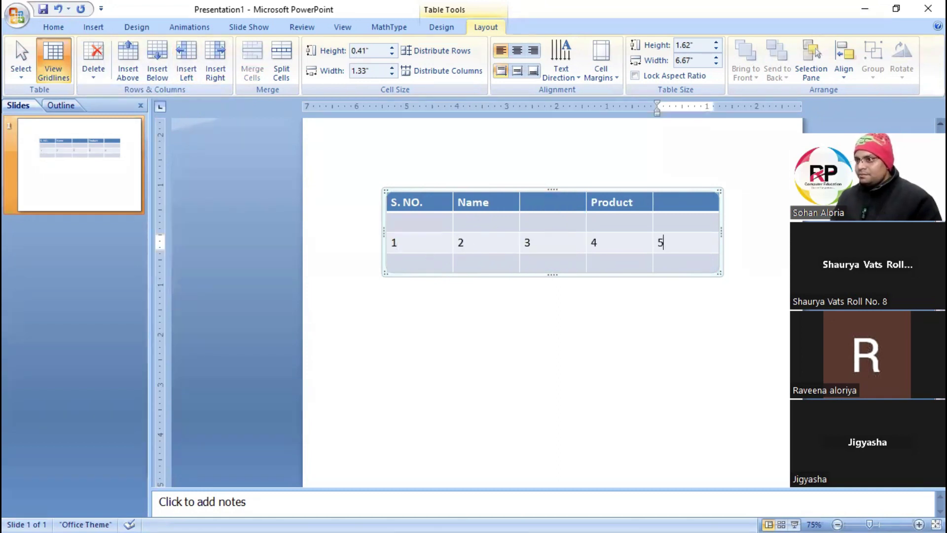
- Insert an empty row above the table row numbered 1 to 5
{"action": "left_click_drag", "start_coordinate": [394, 242], "coordinate": [699, 240]}
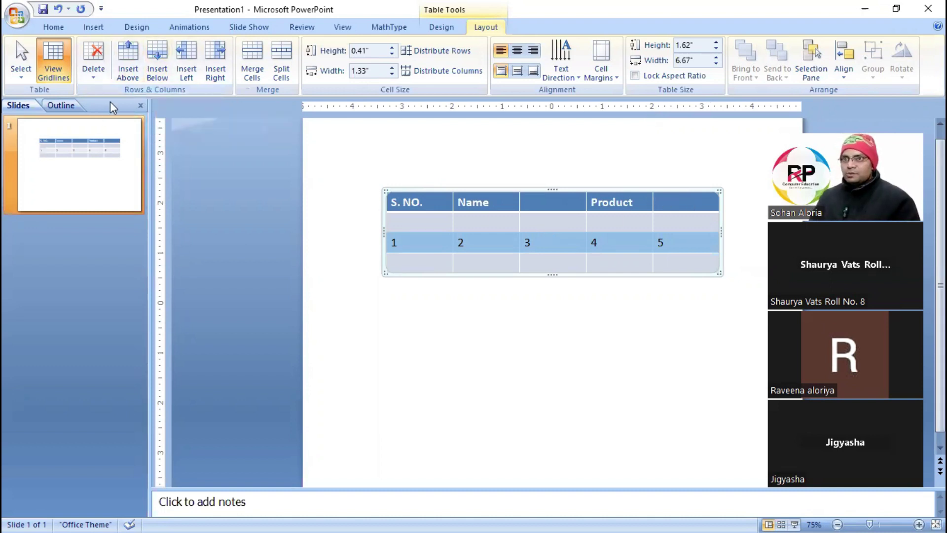
{"action": "left_click", "coordinate": [140, 65]}
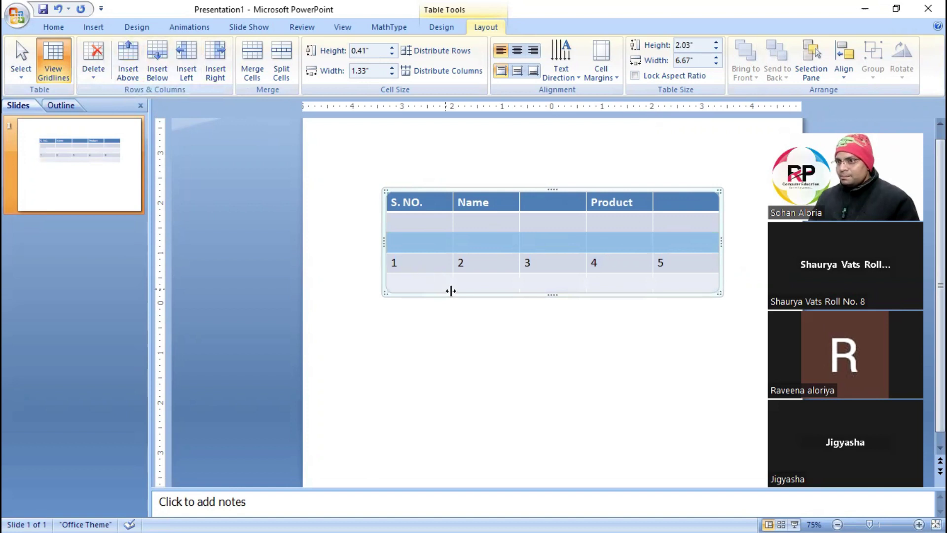
- Insert an empty row below the table row numbered 1 to 5
{"action": "left_click_drag", "start_coordinate": [408, 267], "coordinate": [725, 264]}
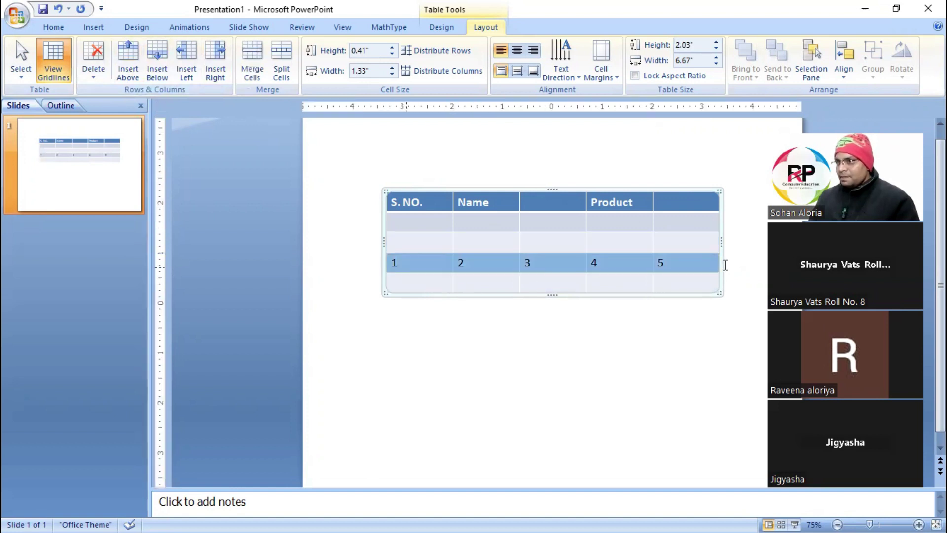
{"action": "left_click", "coordinate": [156, 57]}
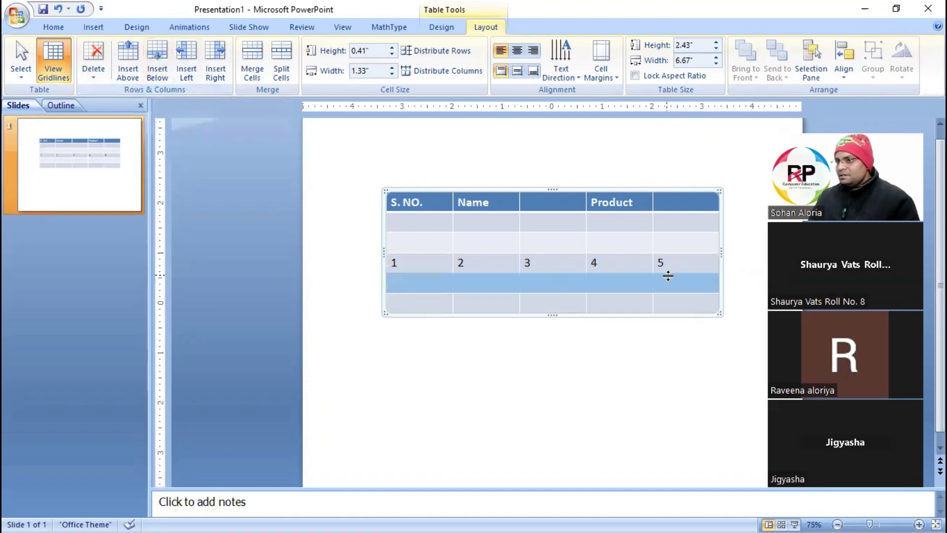
{"action": "left_click", "coordinate": [528, 398]}
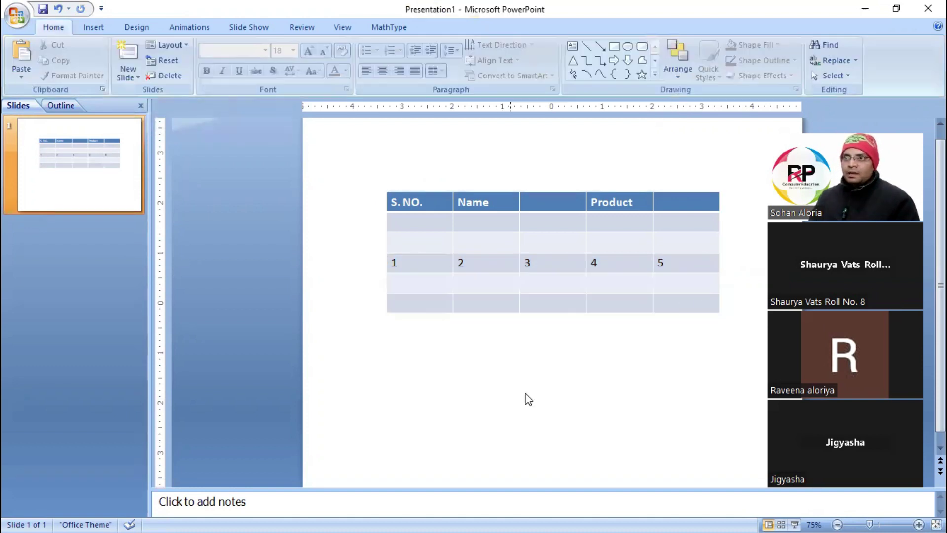
- Move the whole table closer to the slide's left edge
{"action": "left_click_drag", "start_coordinate": [515, 242], "coordinate": [566, 257]}
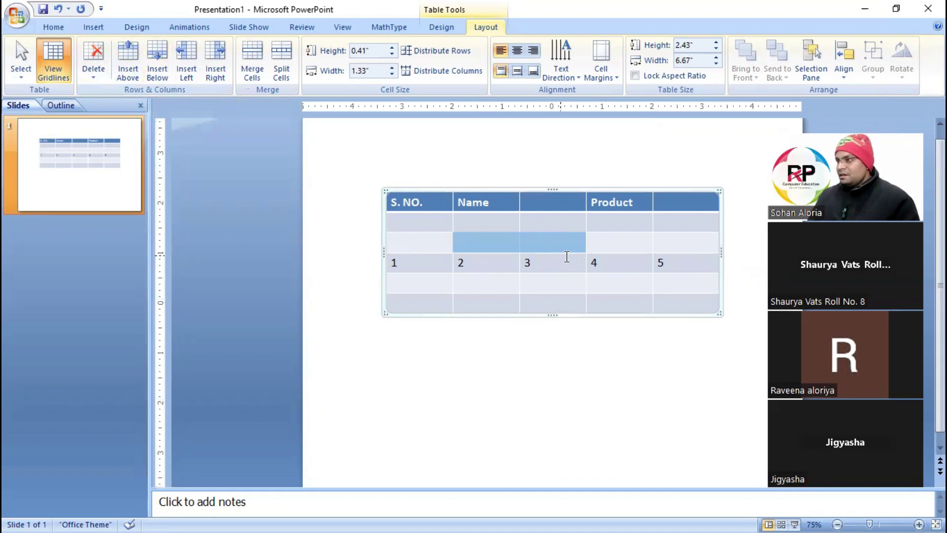
{"action": "scroll", "coordinate": [677, 360], "scroll_direction": "up", "scroll_amount": 5}
{"action": "left_click_drag", "start_coordinate": [634, 217], "coordinate": [543, 186]}
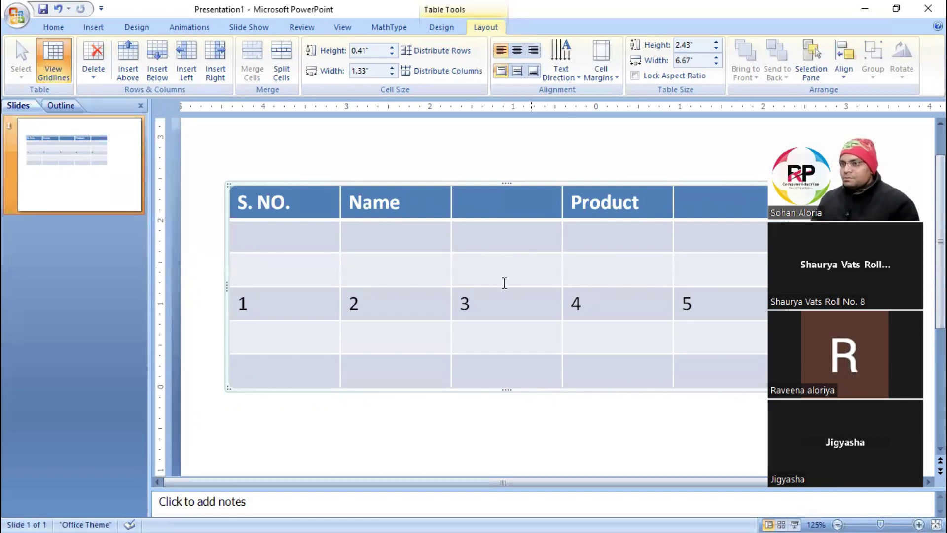
- Merge the cells containing 2 and 3 in the numbered row into one cell
{"action": "left_click_drag", "start_coordinate": [393, 305], "coordinate": [502, 312]}
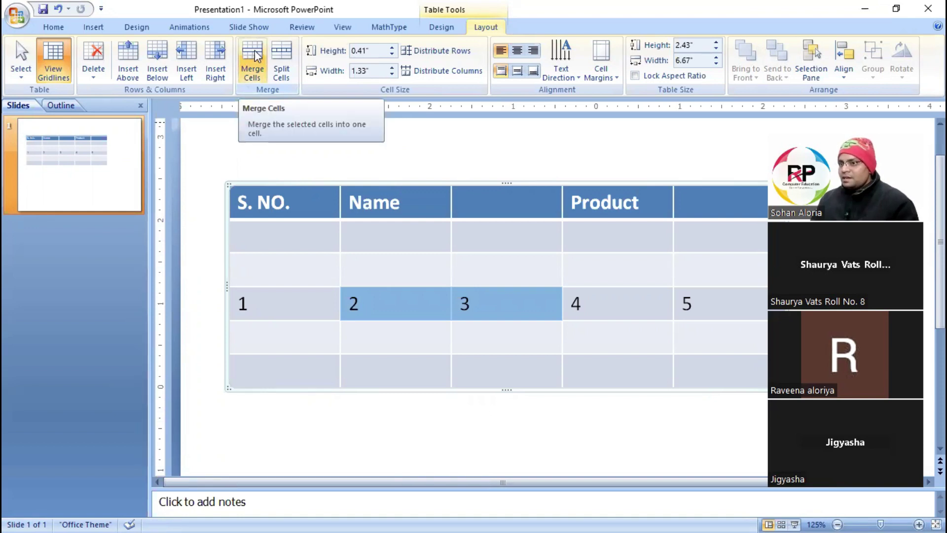
{"action": "left_click", "coordinate": [411, 316]}
{"action": "left_click_drag", "start_coordinate": [507, 302], "coordinate": [452, 305]}
{"action": "left_click", "coordinate": [414, 303]}
{"action": "left_click_drag", "start_coordinate": [385, 303], "coordinate": [538, 306]}
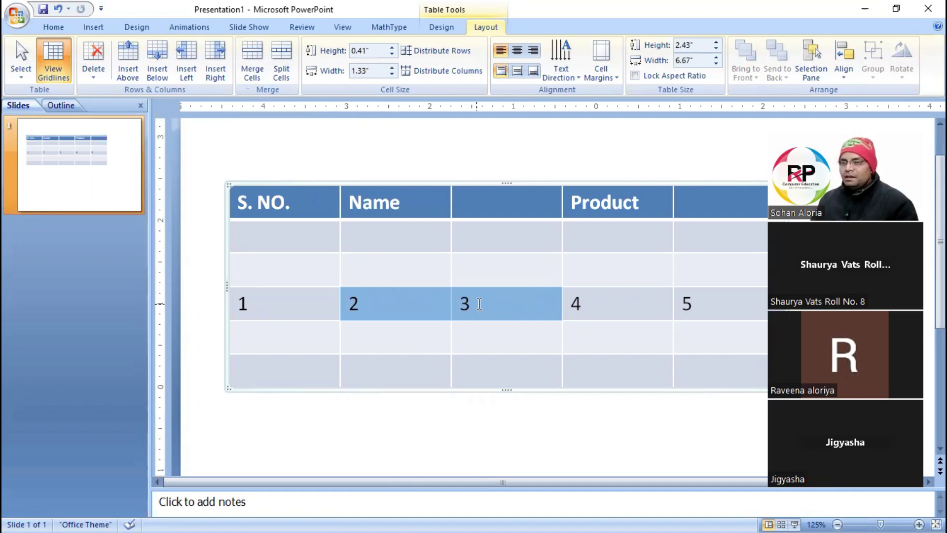
{"action": "left_click", "coordinate": [252, 60]}
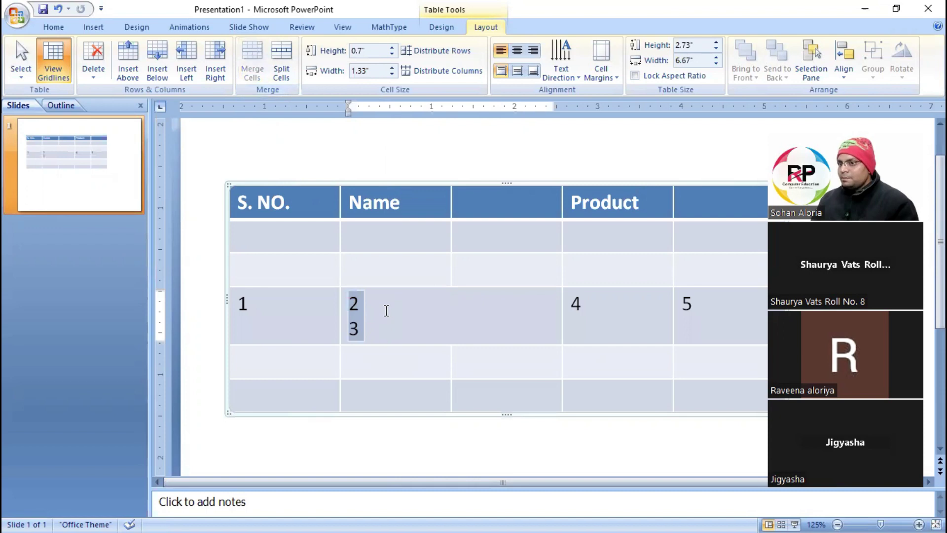
- Merge the cells containing 4 and 5 in the numbered row into one cell
{"action": "left_click_drag", "start_coordinate": [661, 323], "coordinate": [709, 321]}
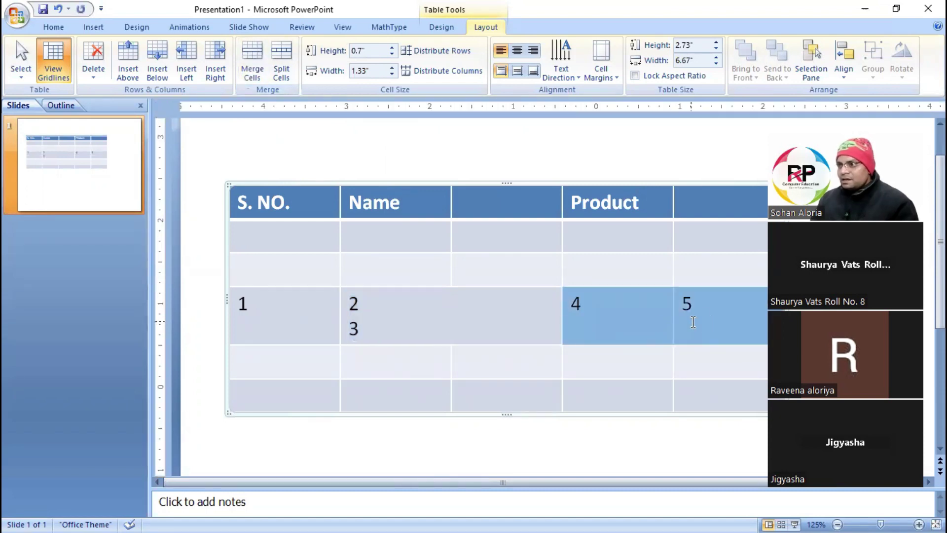
{"action": "left_click_drag", "start_coordinate": [632, 482], "coordinate": [694, 480]}
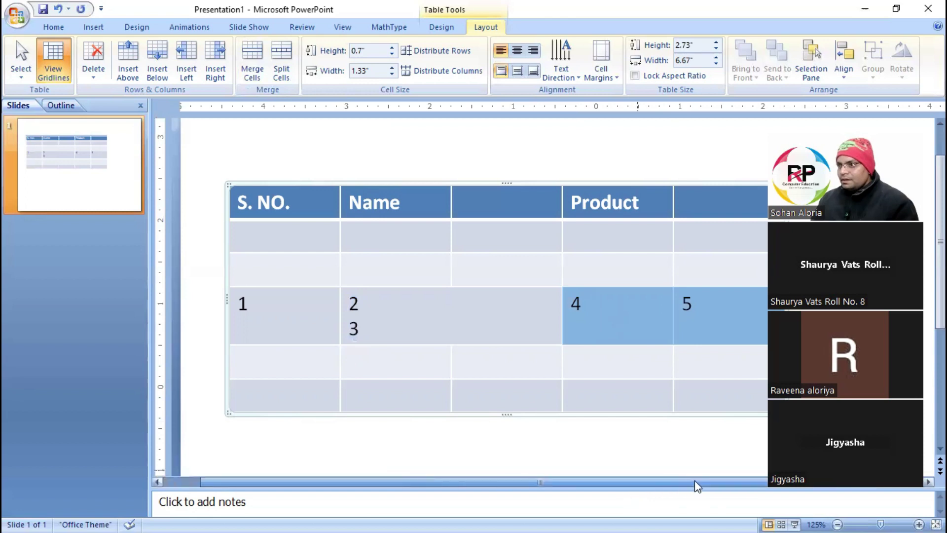
{"action": "left_click", "coordinate": [266, 57]}
{"action": "left_click", "coordinate": [566, 304]}
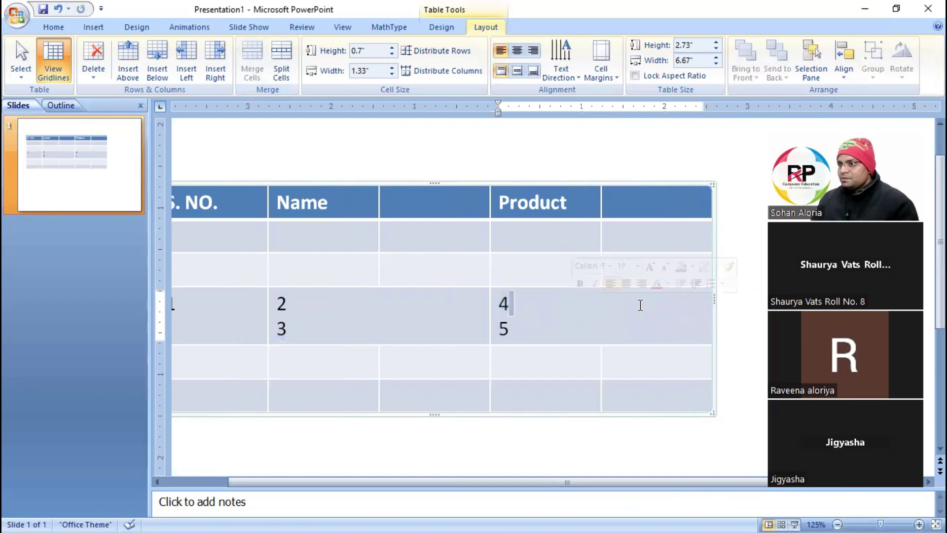